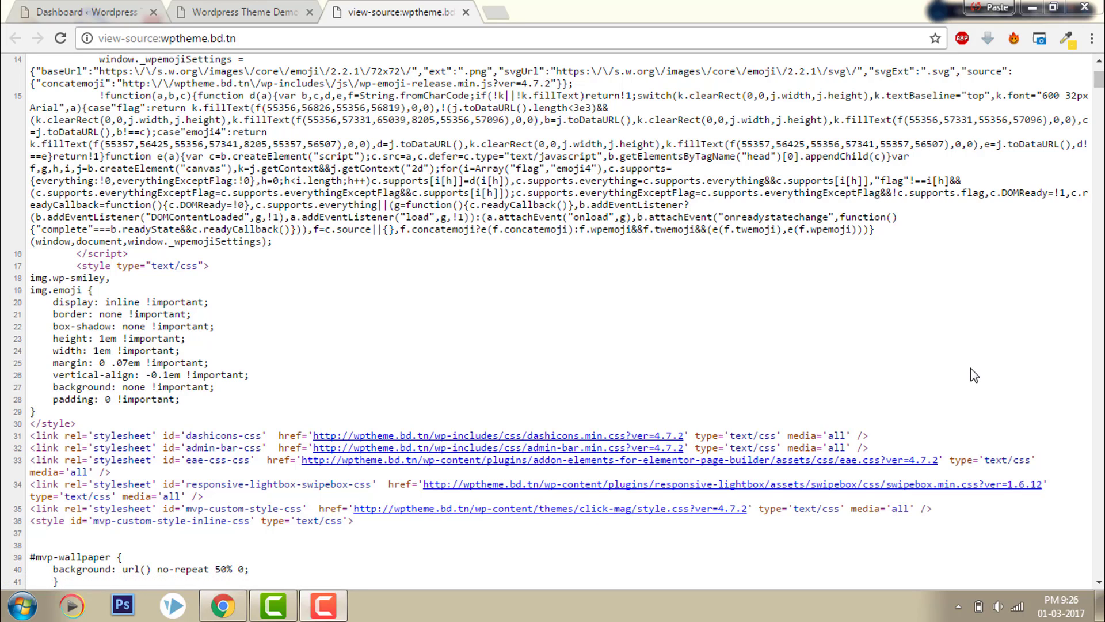
# Review the default page source, including the theme's style.css link, then return to the WordPress Dashboard
pyautogui.click(618, 508)
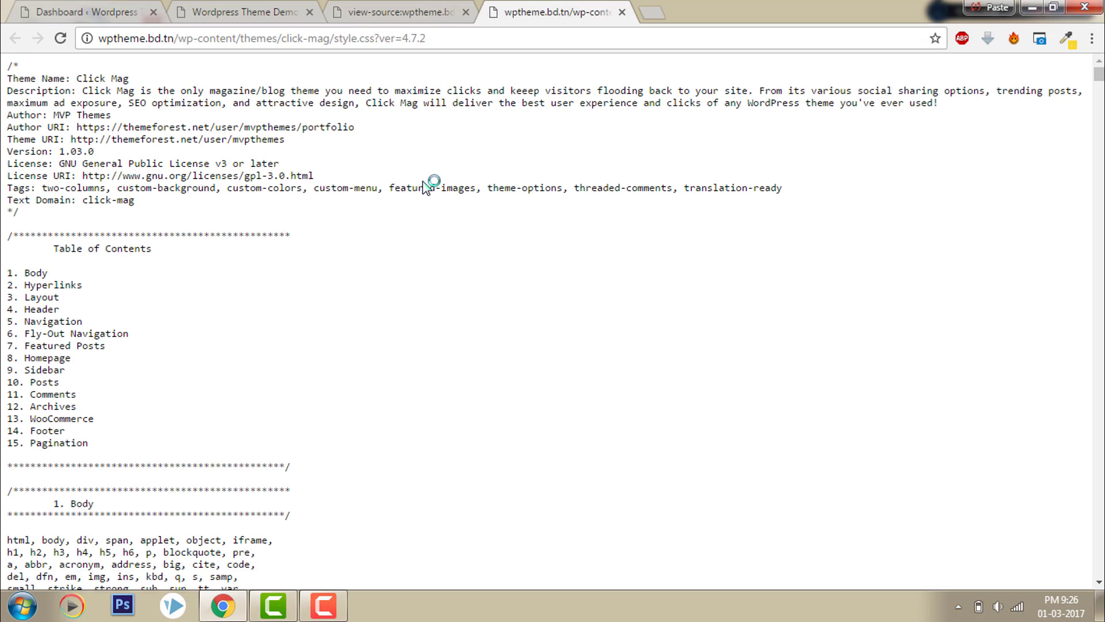
pyautogui.click(622, 12)
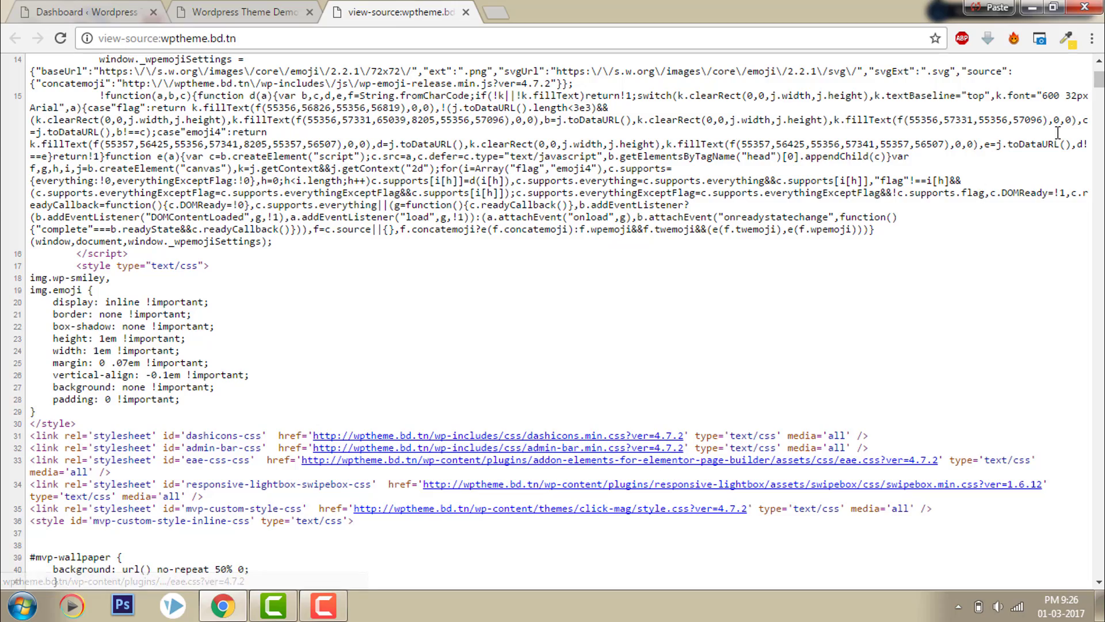
pyautogui.moveTo(1099, 81); pyautogui.dragTo(1080, 530)
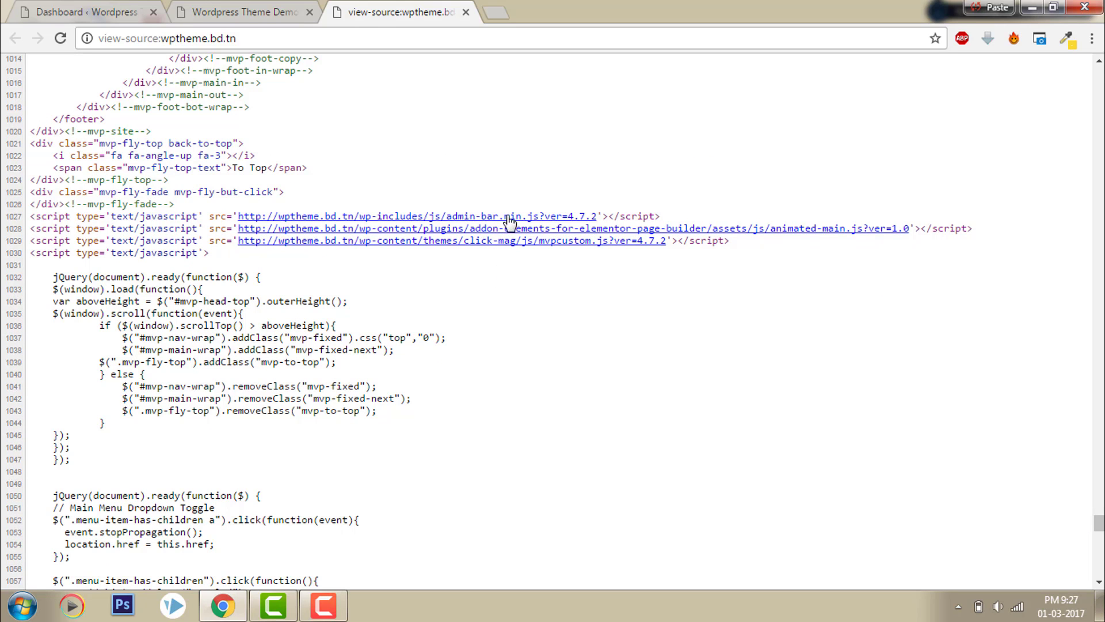
pyautogui.moveTo(1099, 522); pyautogui.dragTo(1098, 553)
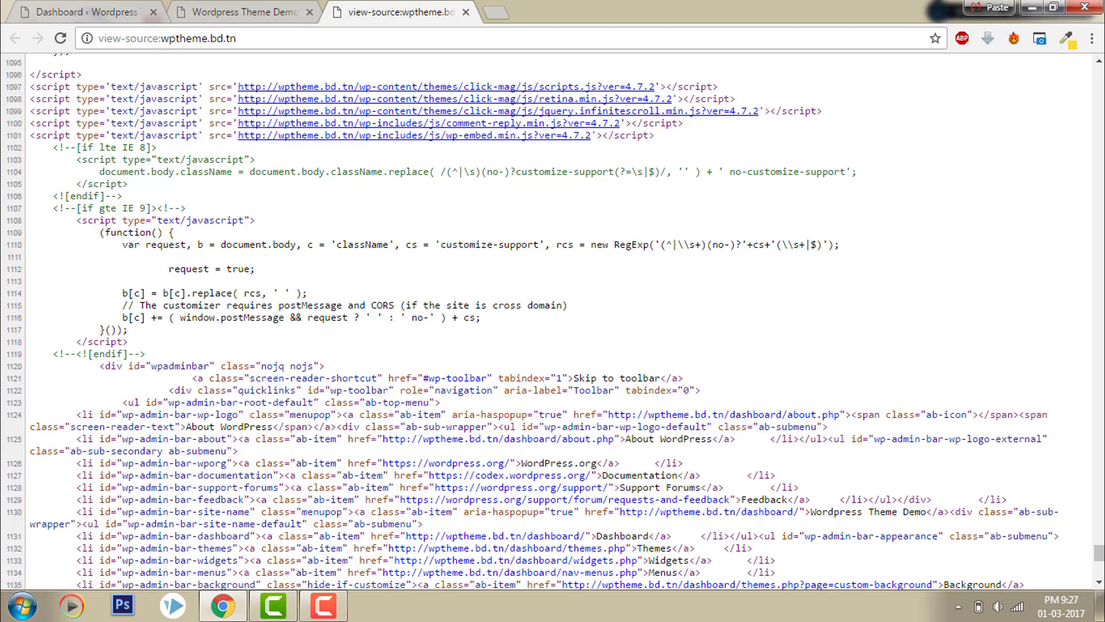
pyautogui.scroll(1, 1099, 553)
pyautogui.moveTo(1099, 552); pyautogui.dragTo(1099, 79)
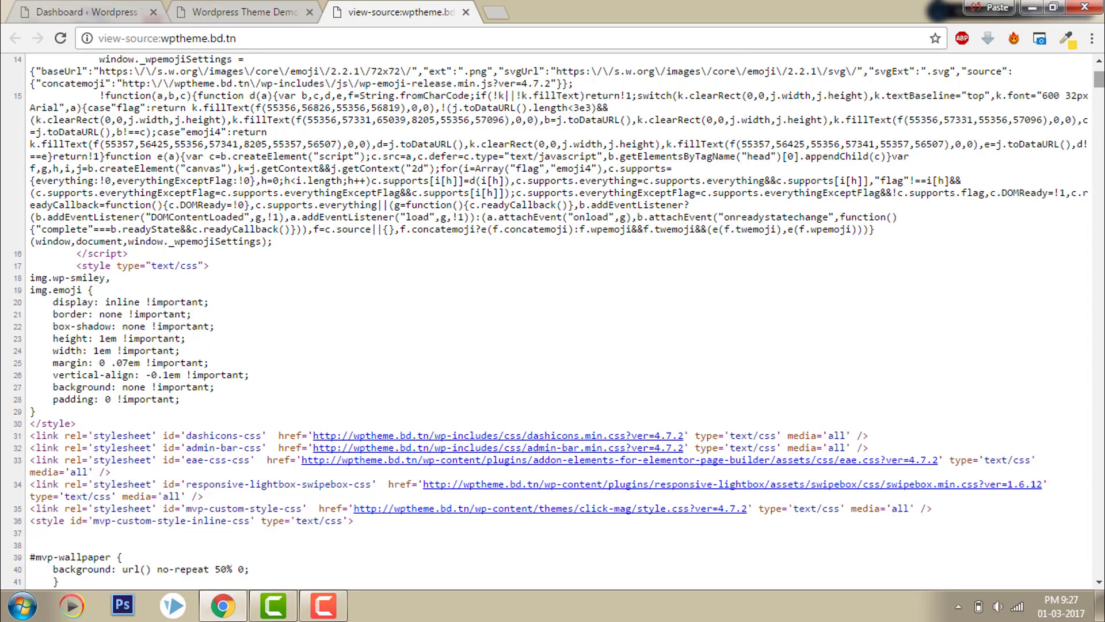
pyautogui.moveTo(1099, 80); pyautogui.dragTo(1099, 74)
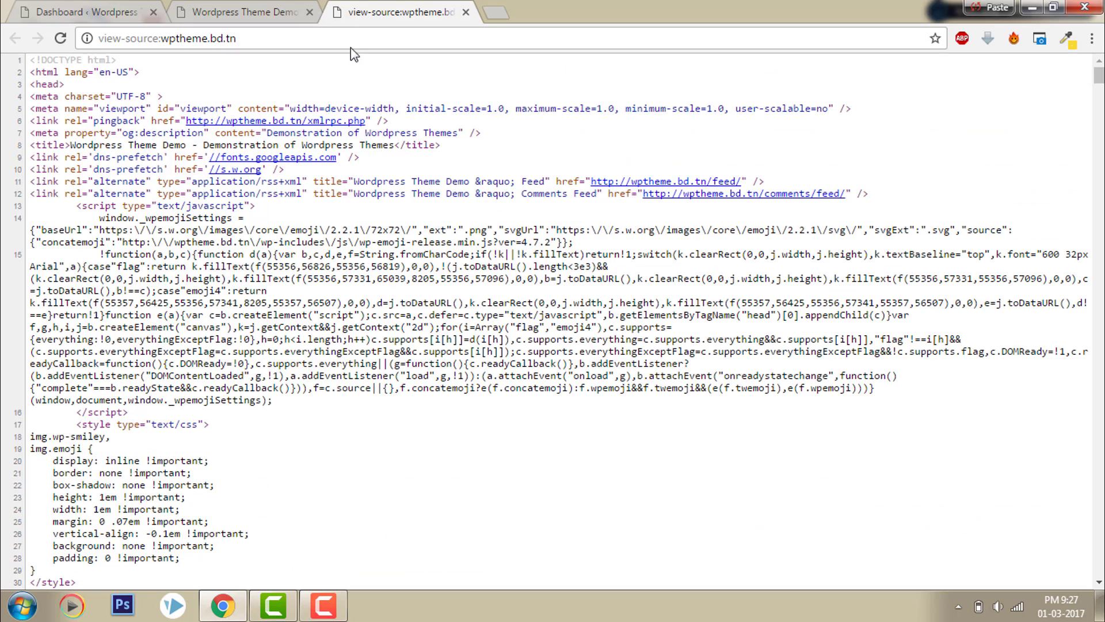
pyautogui.click(262, 10)
pyautogui.click(110, 2)
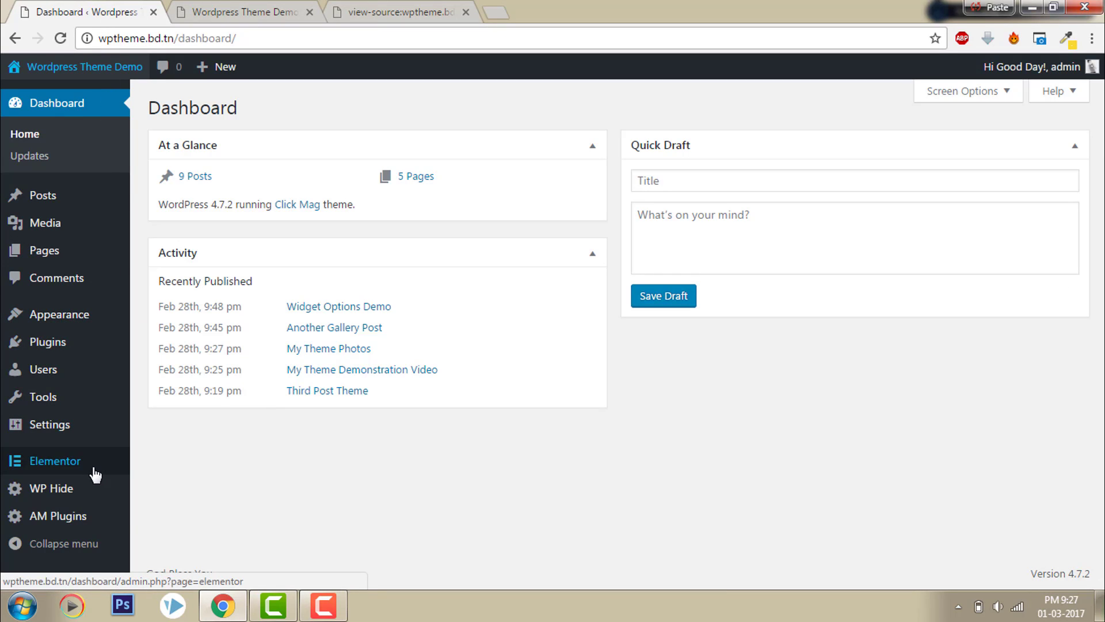
# Find WP Hide & Security Enhancer in Installed Plugins and go to its Rewrite settings
pyautogui.click(65, 343)
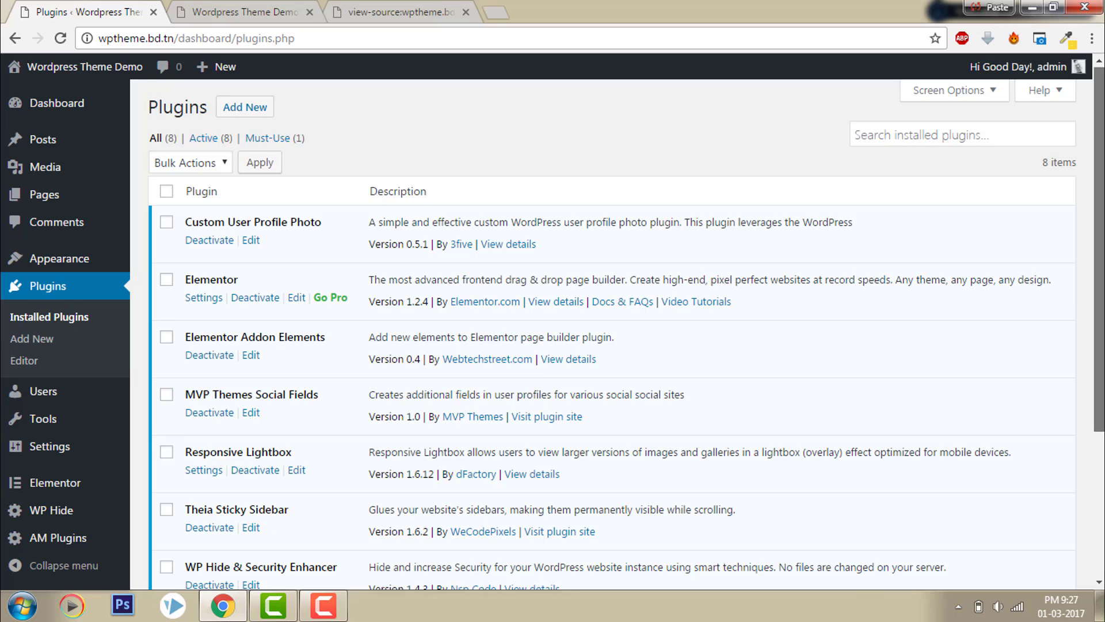
pyautogui.scroll(-1, 65, 344)
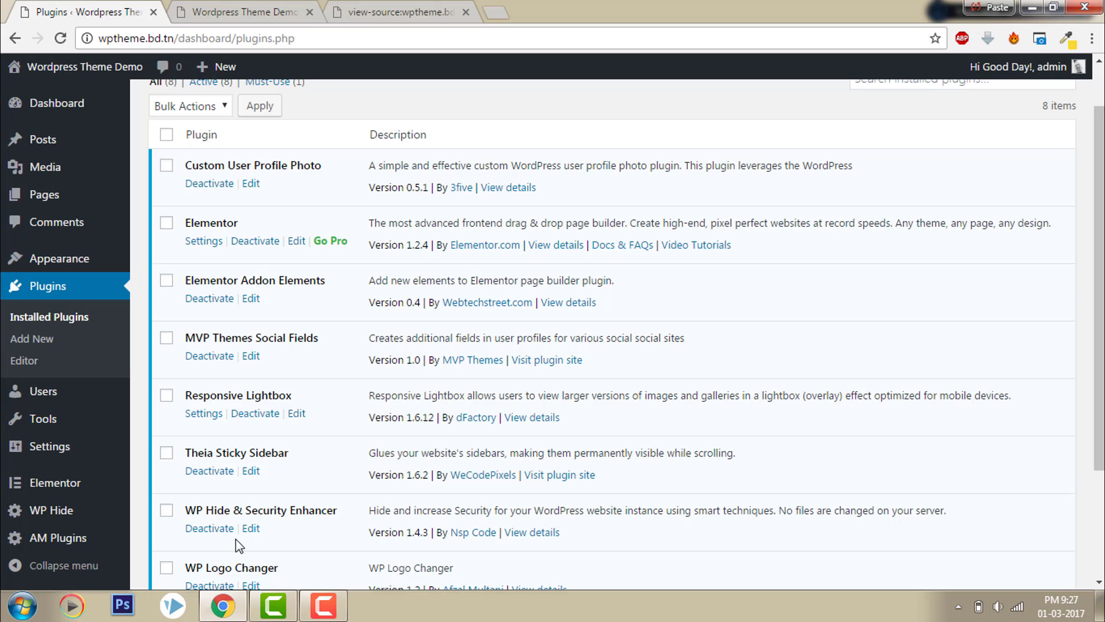
pyautogui.moveTo(68, 516)
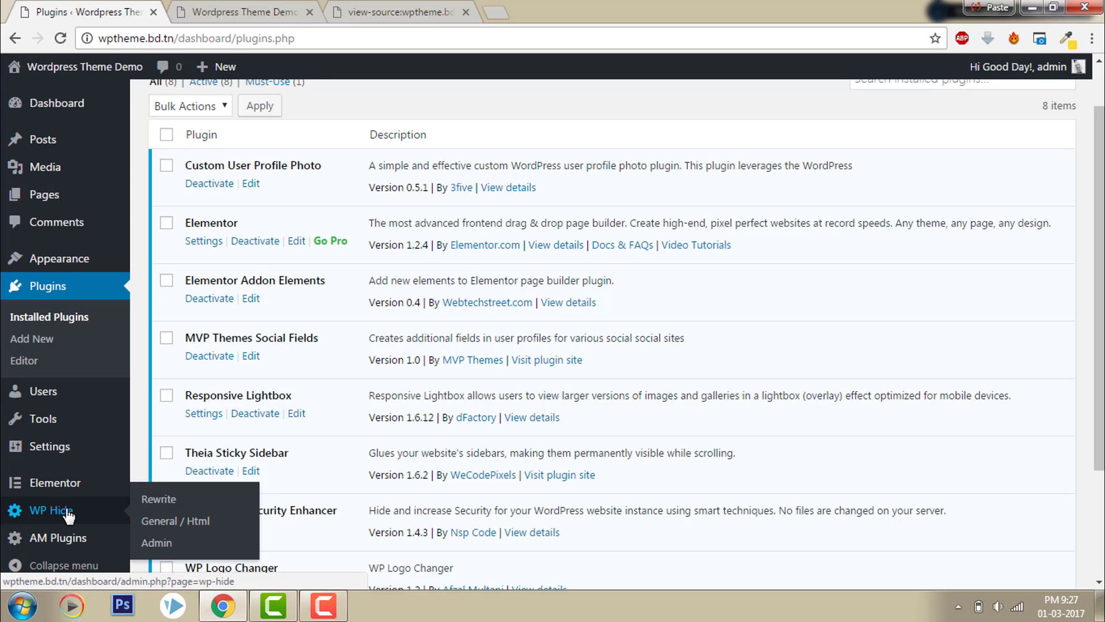
pyautogui.click(170, 502)
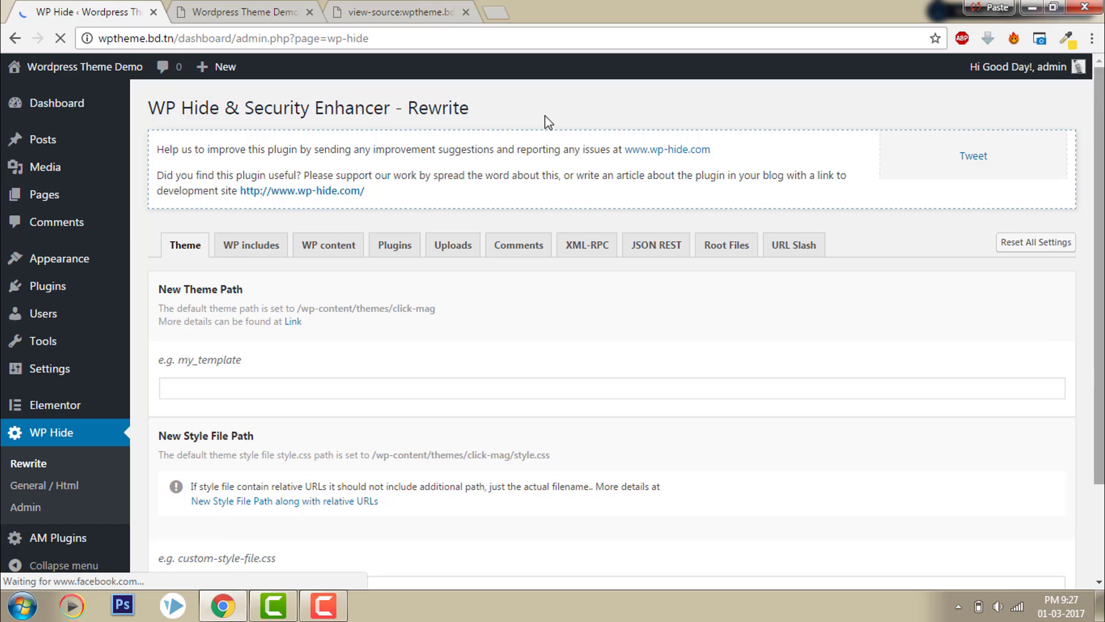
# Check the current page source and front page before changing theme paths
pyautogui.click(426, 12)
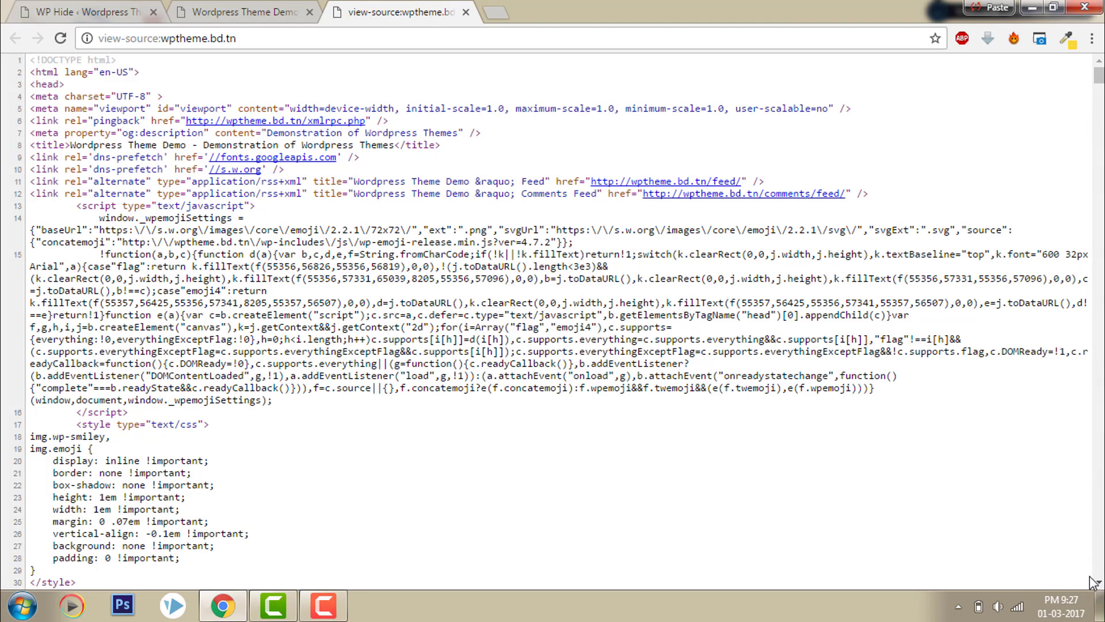
pyautogui.scroll(-7, 1098, 585)
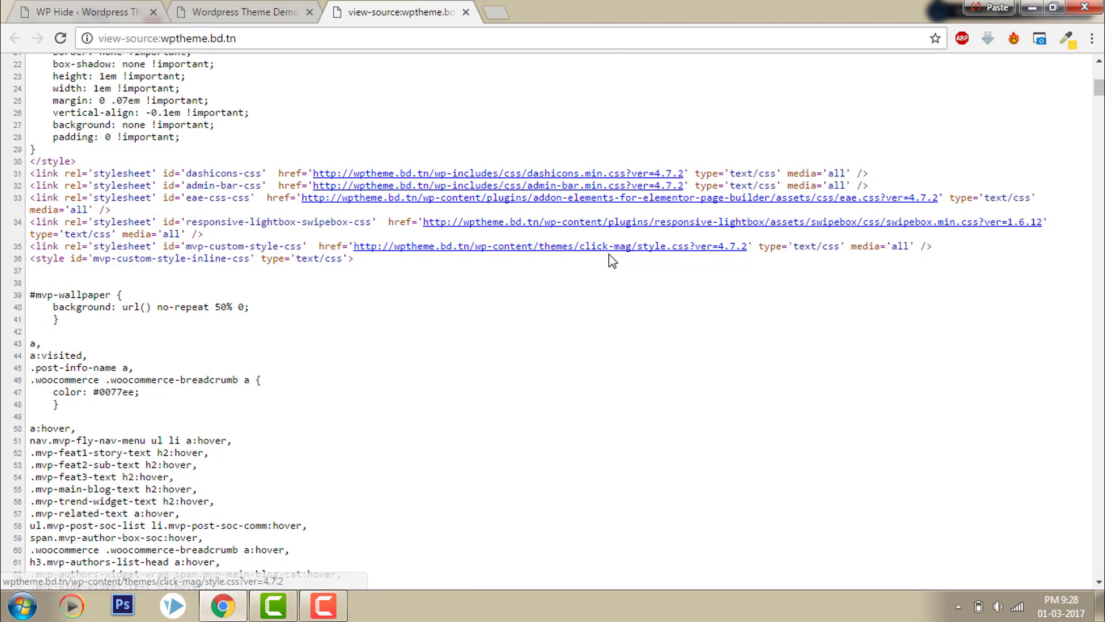
pyautogui.click(219, 7)
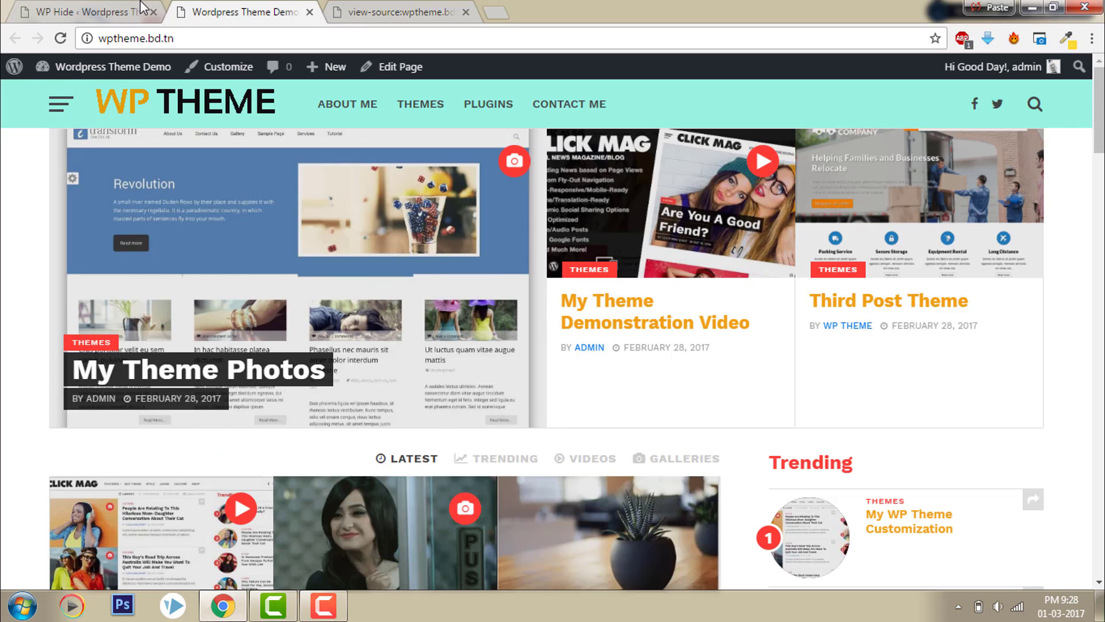
pyautogui.click(86, 11)
# Set New Theme Path to my_magazine and New Style File Path to skin.css, then save
pyautogui.click(273, 339)
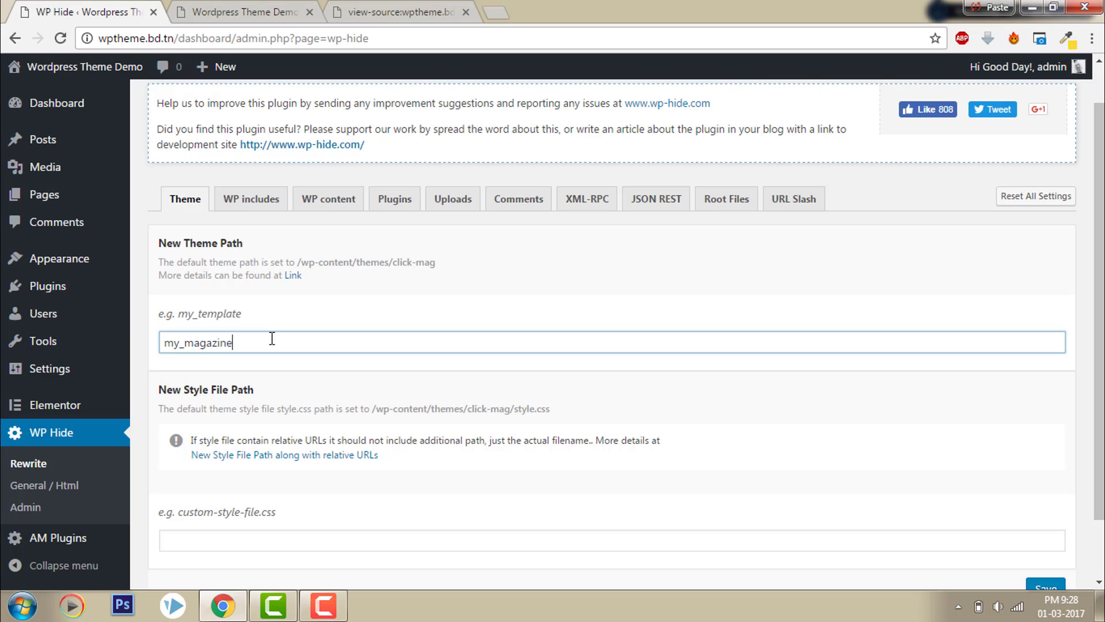
pyautogui.scroll(-1, 1098, 322)
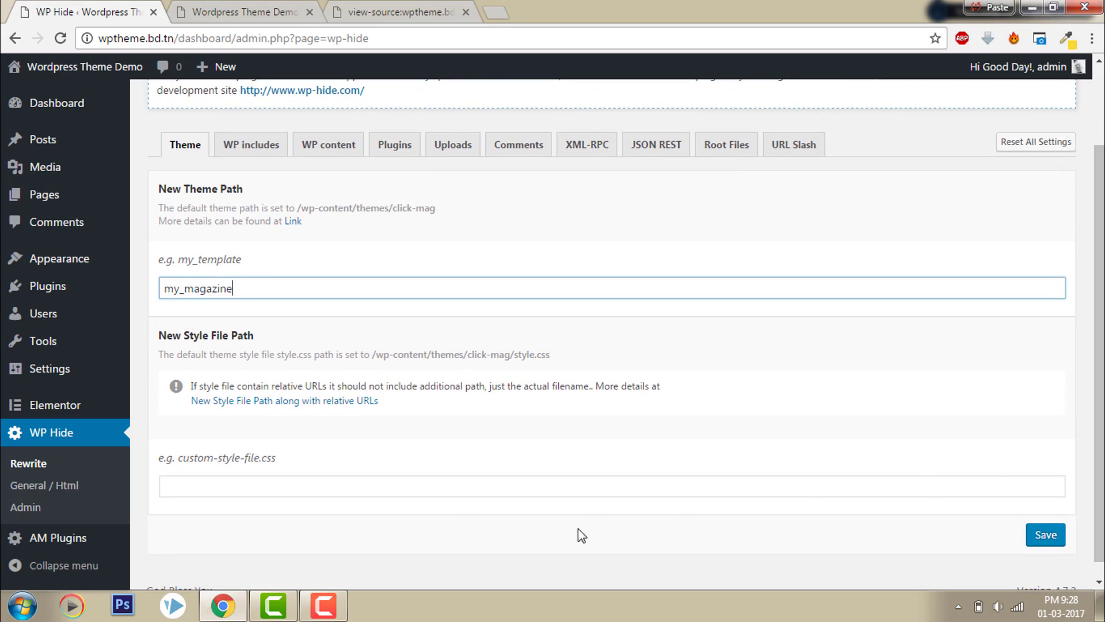
pyautogui.click(459, 488)
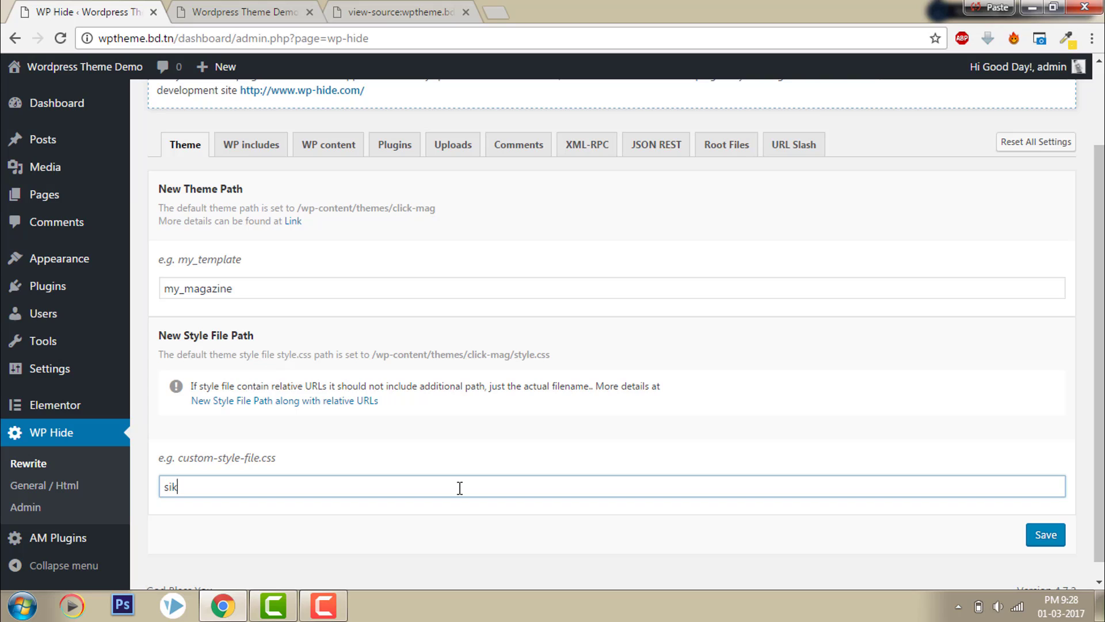
pyautogui.write('skin')
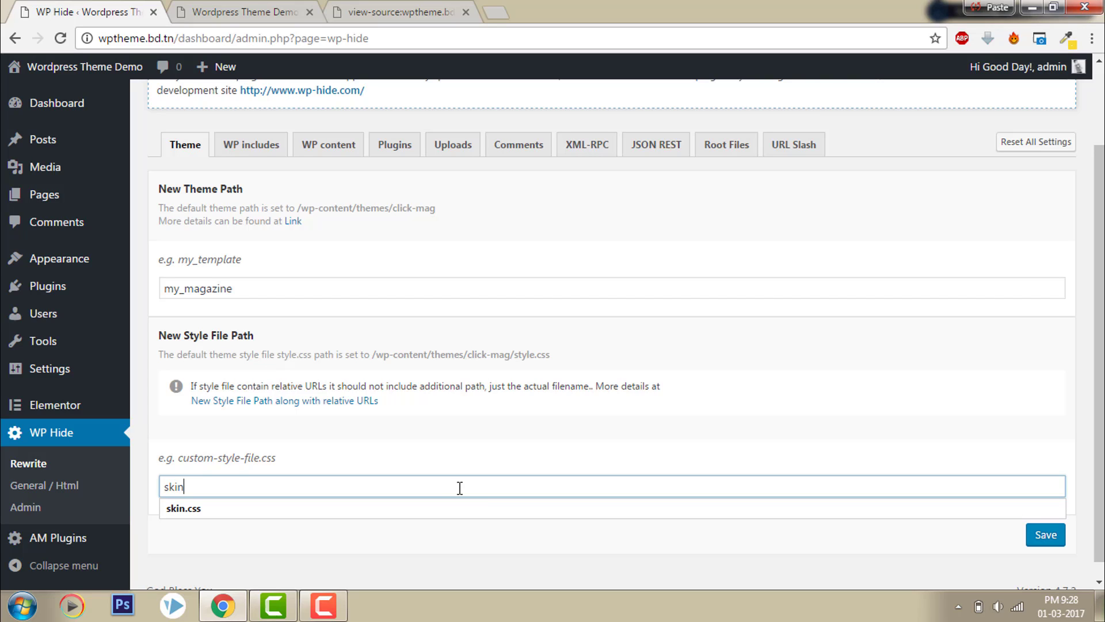
pyautogui.write('.css')
pyautogui.click(1041, 541)
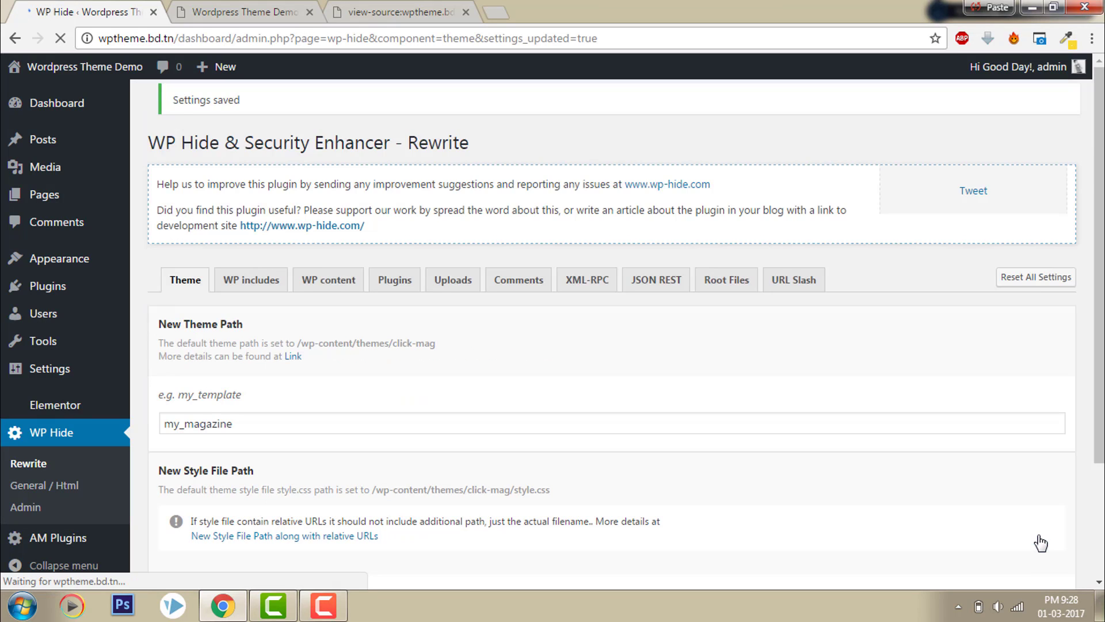
# Reload the page source to confirm the stylesheet now loads from /my_magazine/skin.css
pyautogui.click(354, 13)
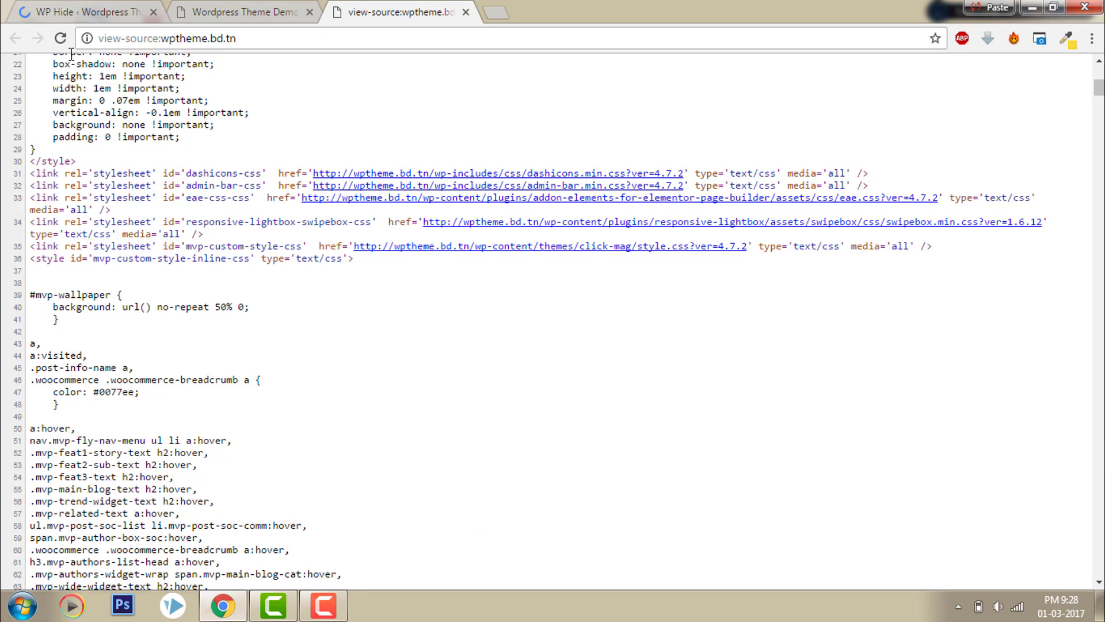
pyautogui.click(61, 38)
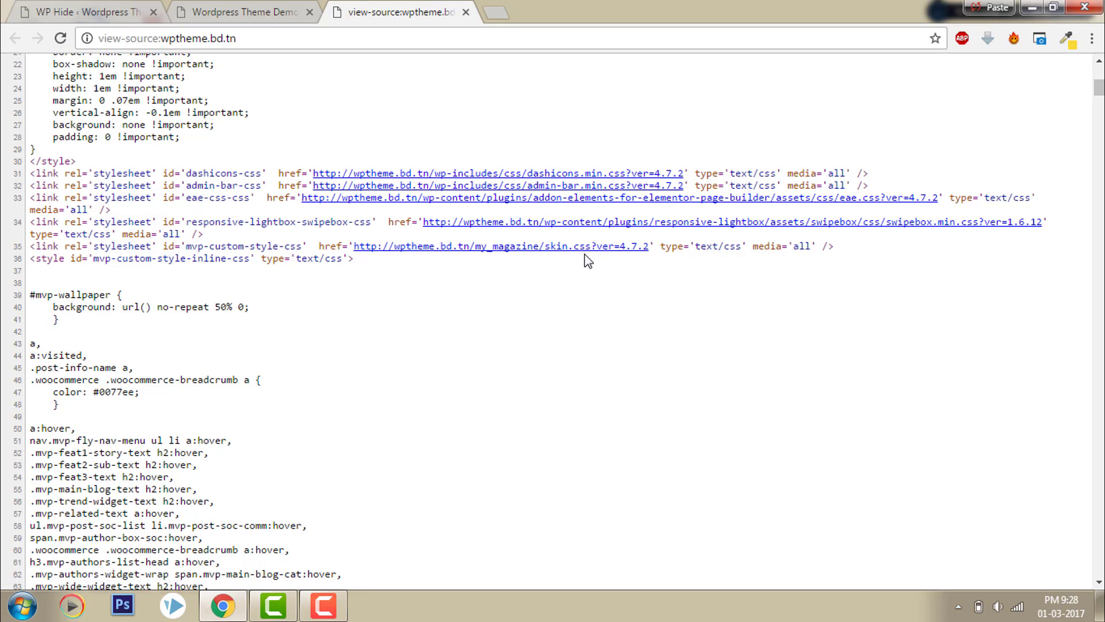
pyautogui.click(69, 11)
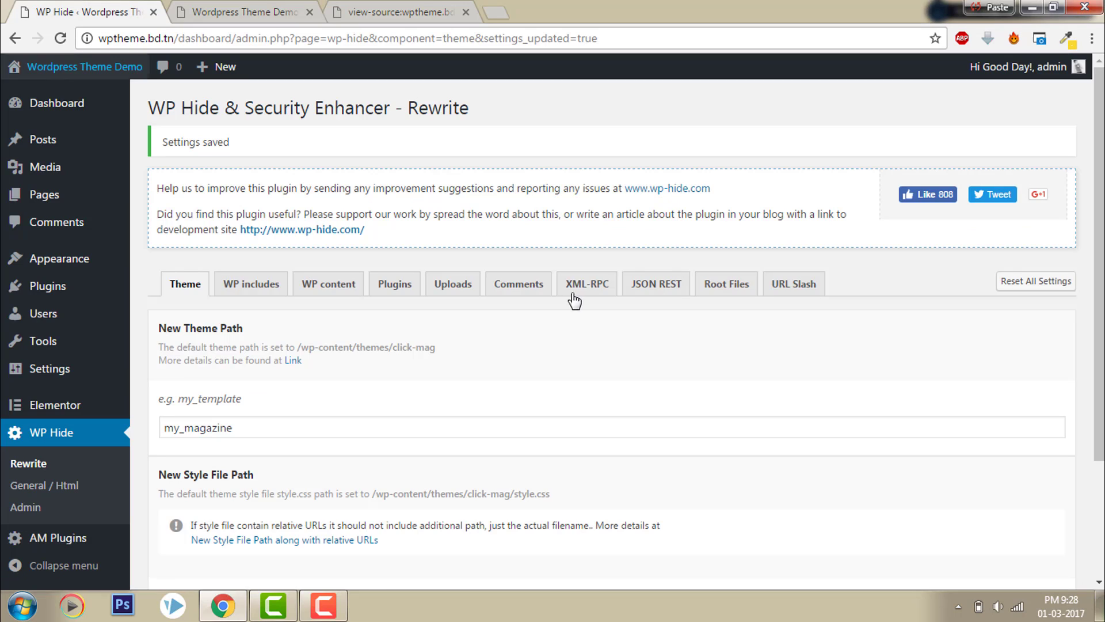
# On the WP includes tab, set New Includes Path to inc and save
pyautogui.click(264, 288)
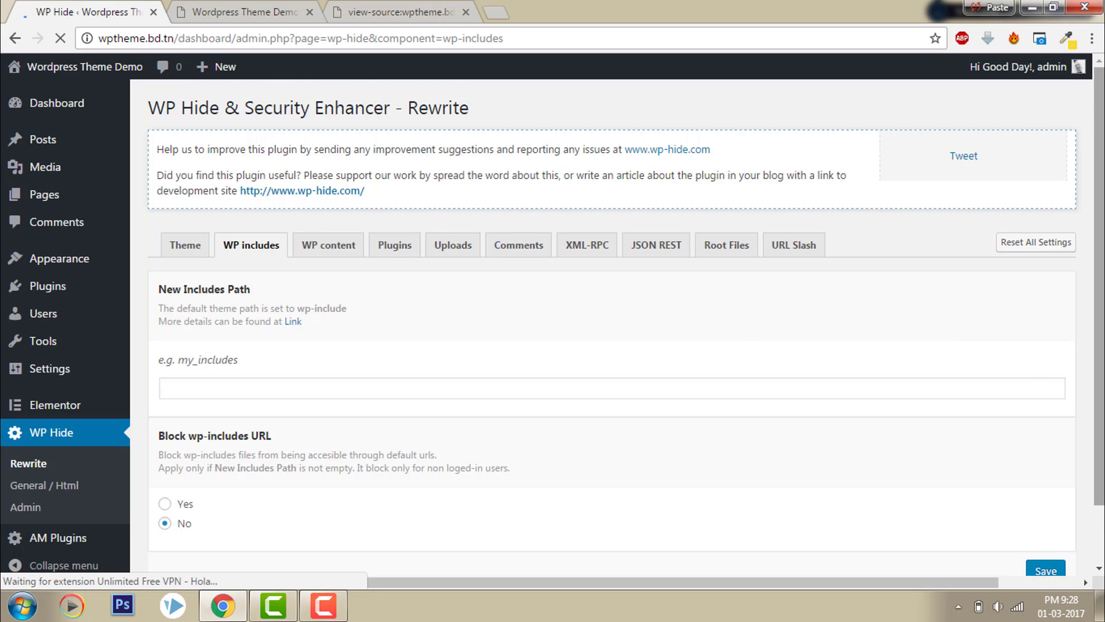
pyautogui.scroll(-1, 726, 190)
pyautogui.click(406, 8)
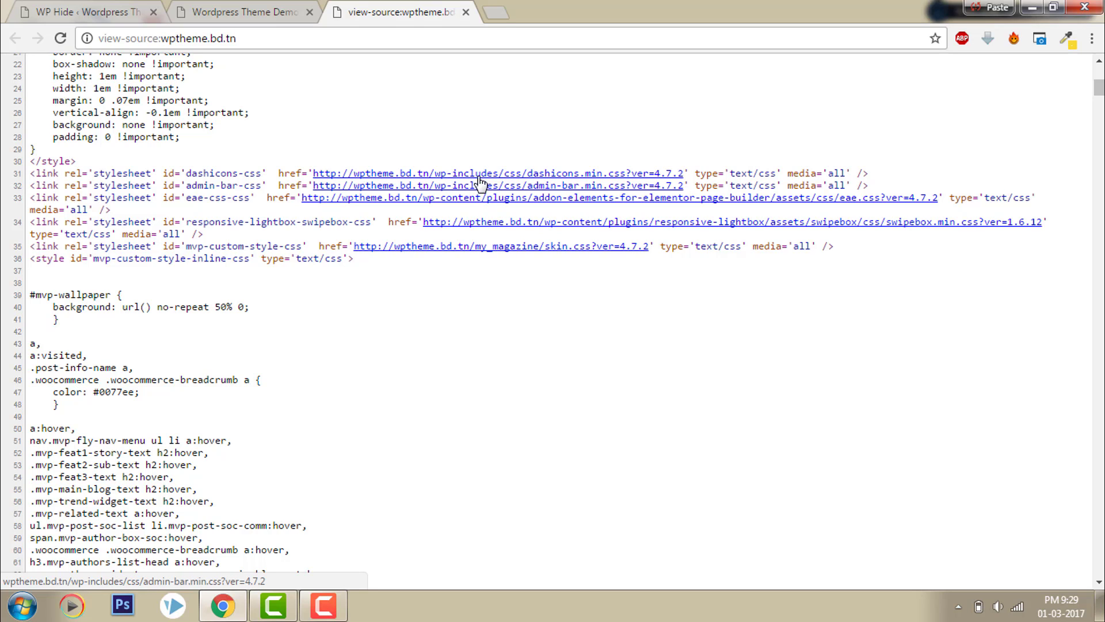
pyautogui.click(86, 11)
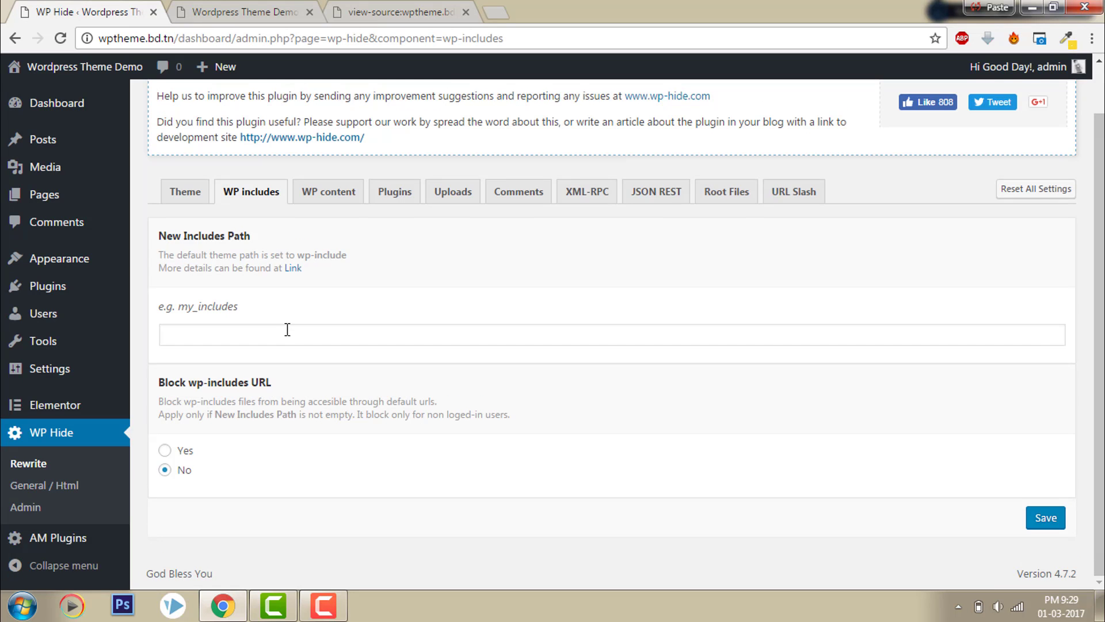
pyautogui.click(287, 338)
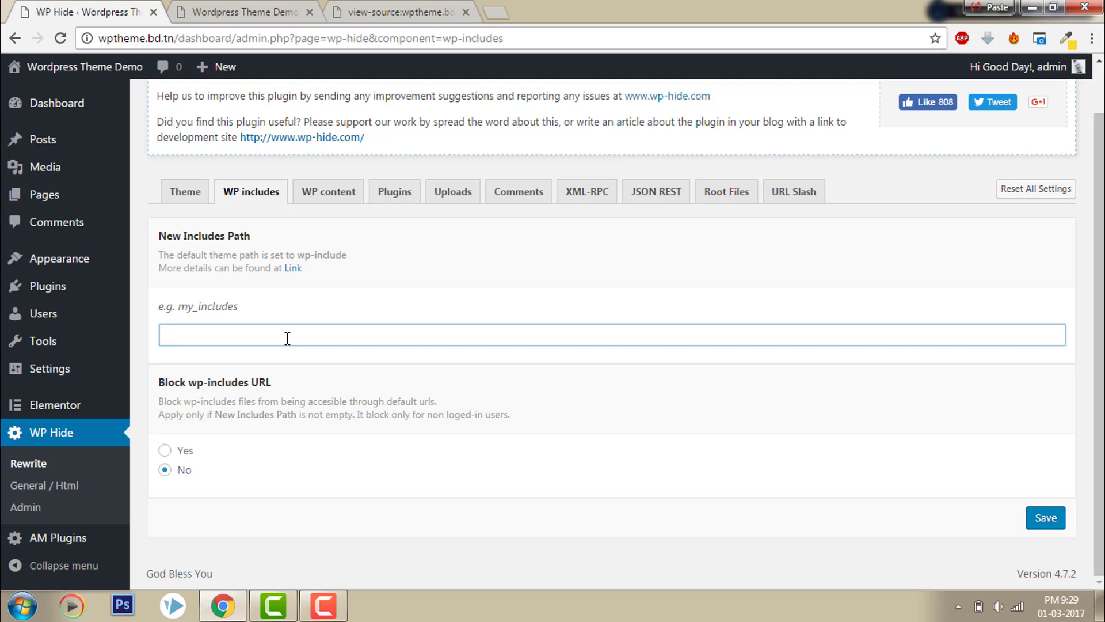
pyautogui.write('inc')
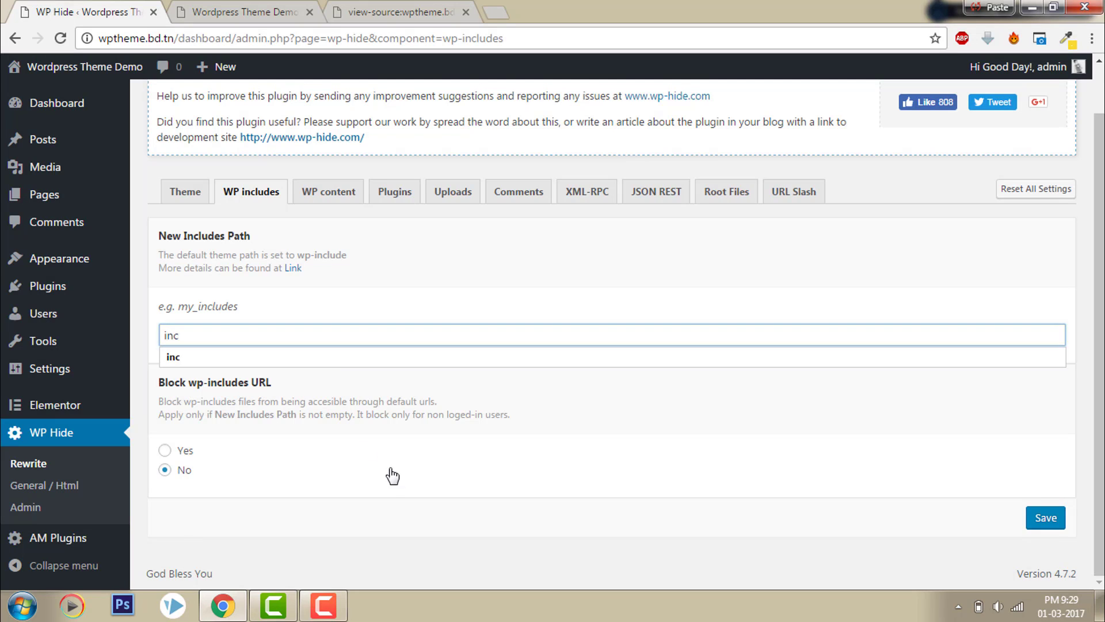
pyautogui.click(405, 483)
pyautogui.click(1050, 519)
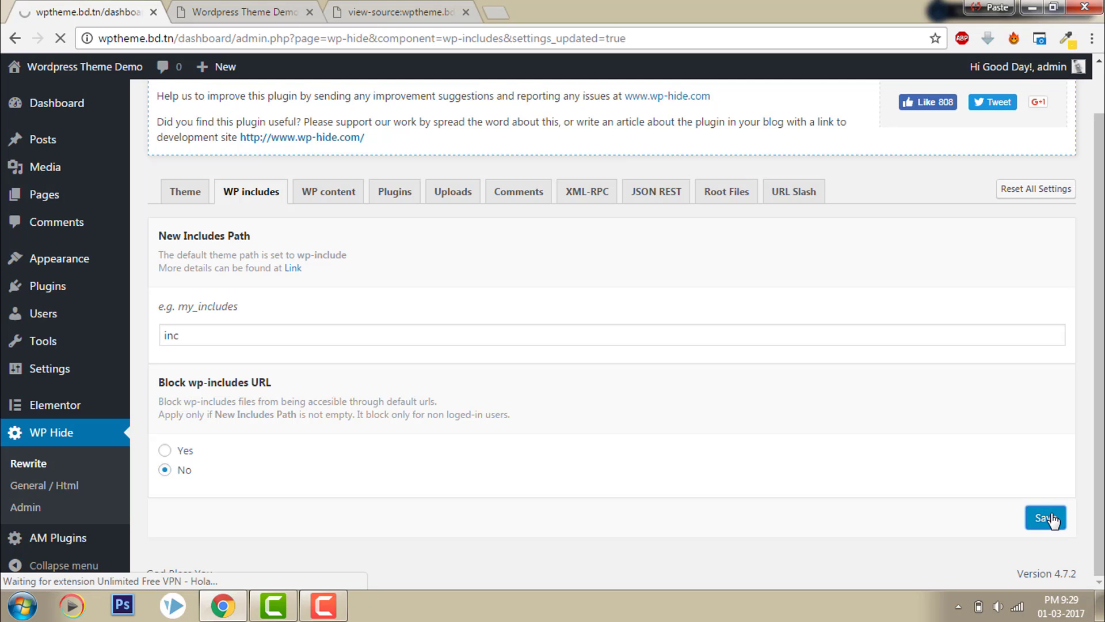
# Reload the page source to verify core stylesheets now load from /inc/css/
pyautogui.click(426, 11)
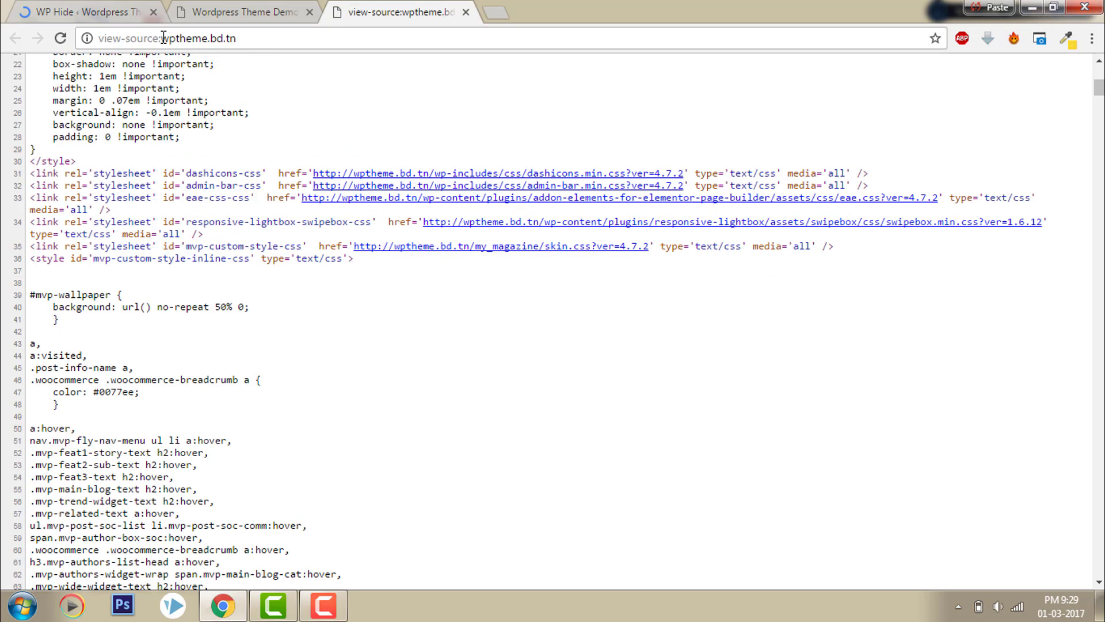
pyautogui.click(60, 38)
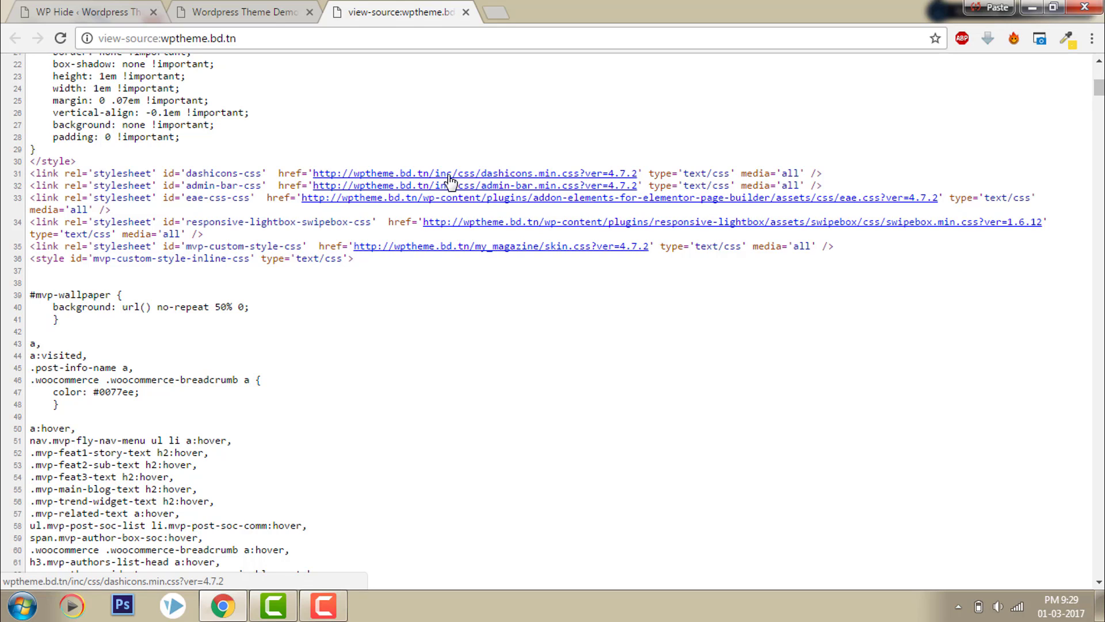
pyautogui.hotkey('ctrl', '1')
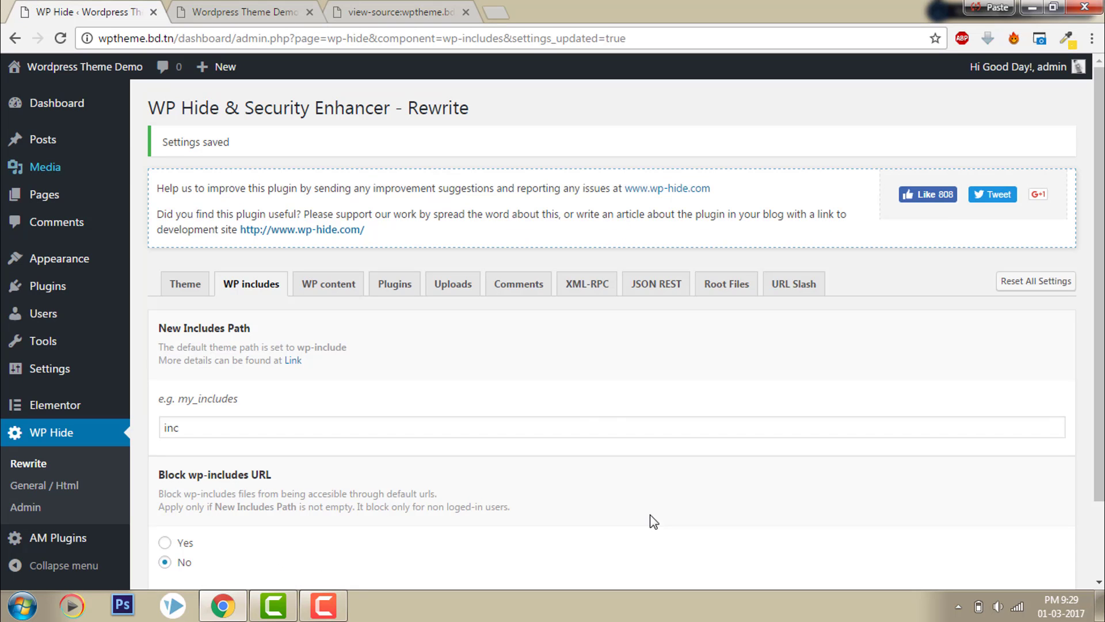
# On the WP content tab, set New Content Path to assets and save
pyautogui.click(324, 288)
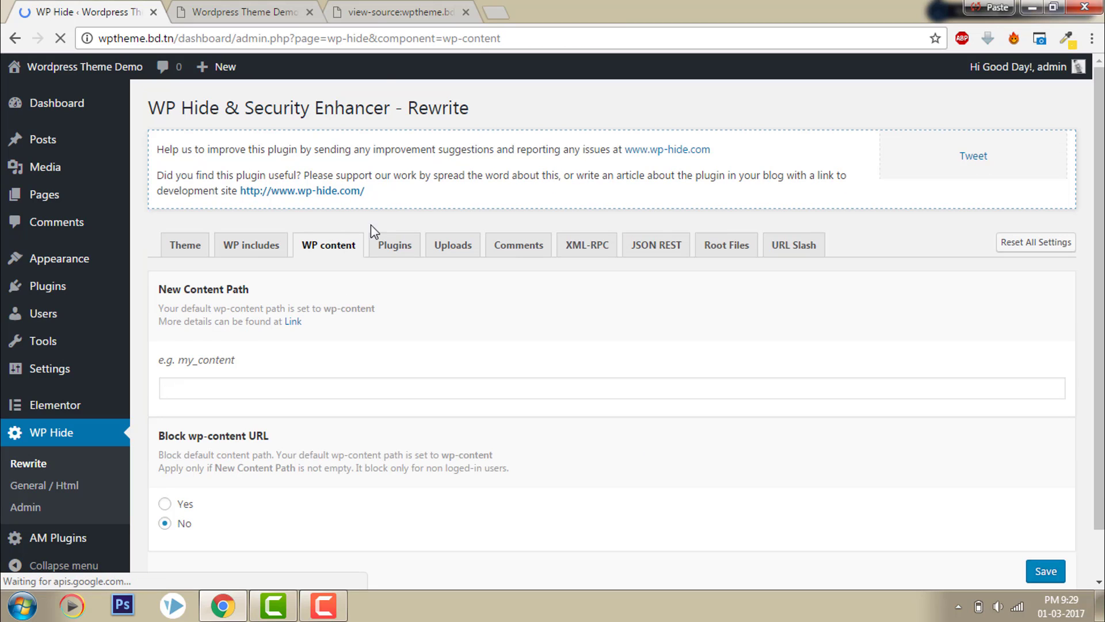
pyautogui.click(375, 8)
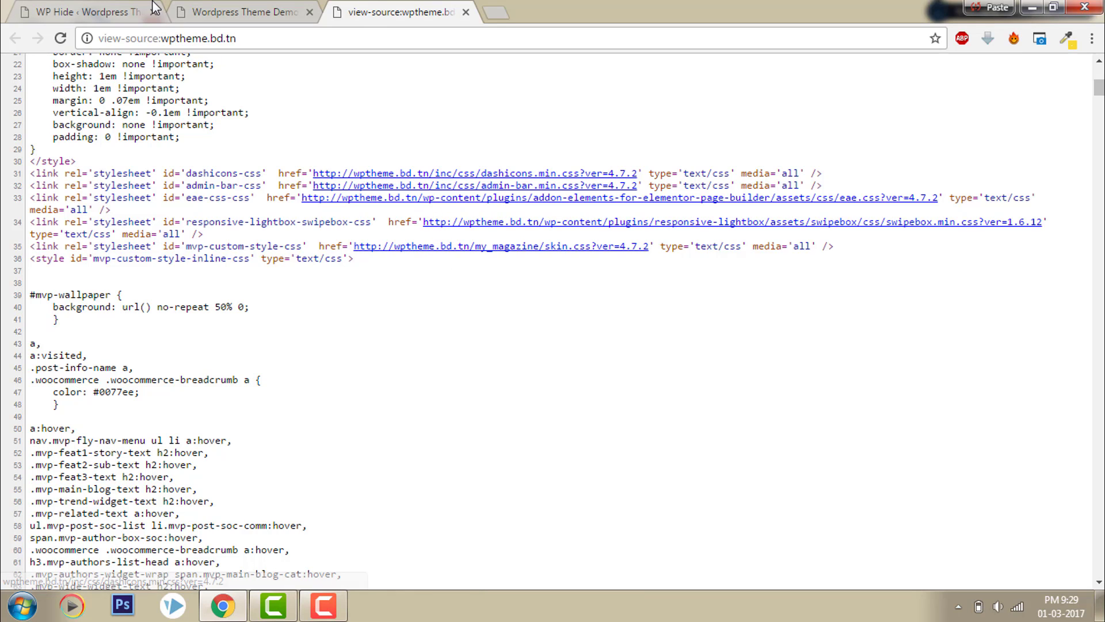
pyautogui.click(86, 12)
pyautogui.click(276, 379)
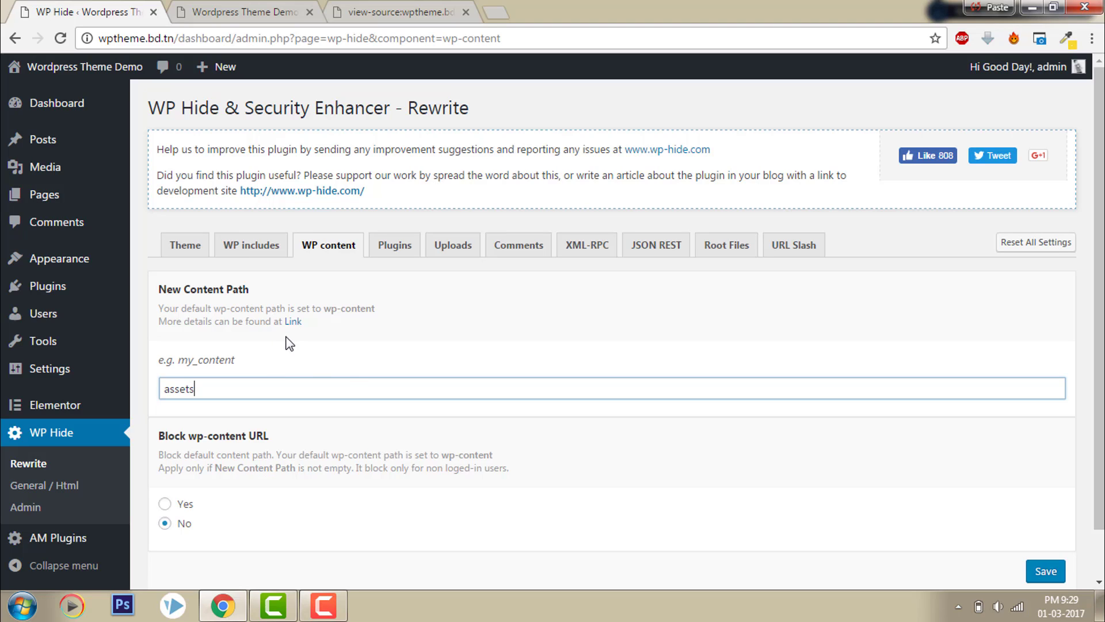
pyautogui.click(1044, 572)
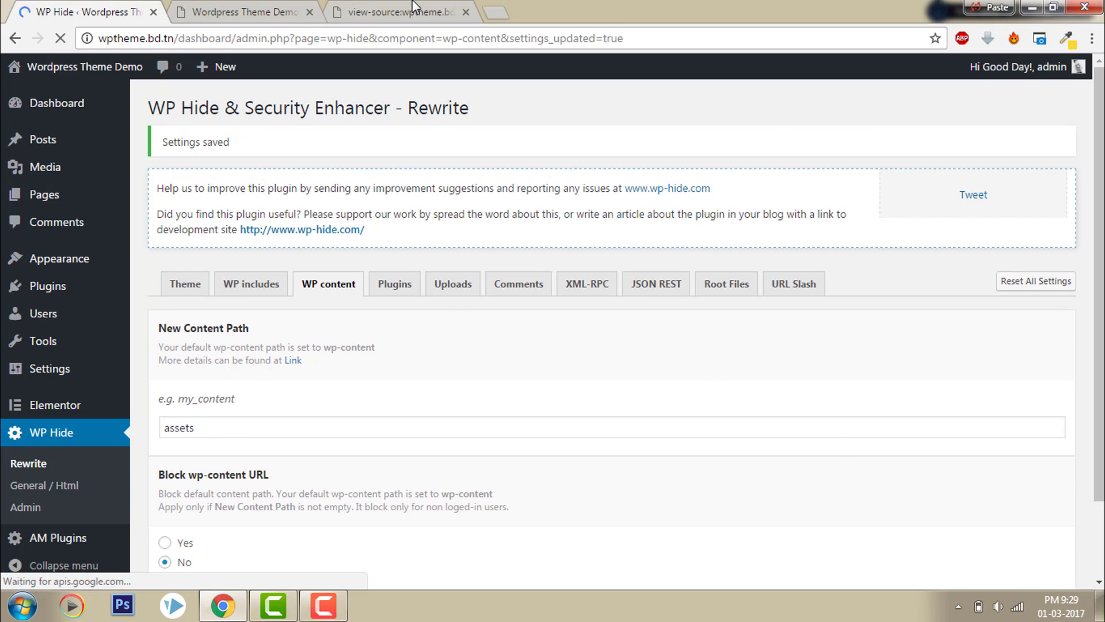
# Reload the page source to confirm URLs now use /assets/ paths
pyautogui.click(414, 11)
pyautogui.click(57, 43)
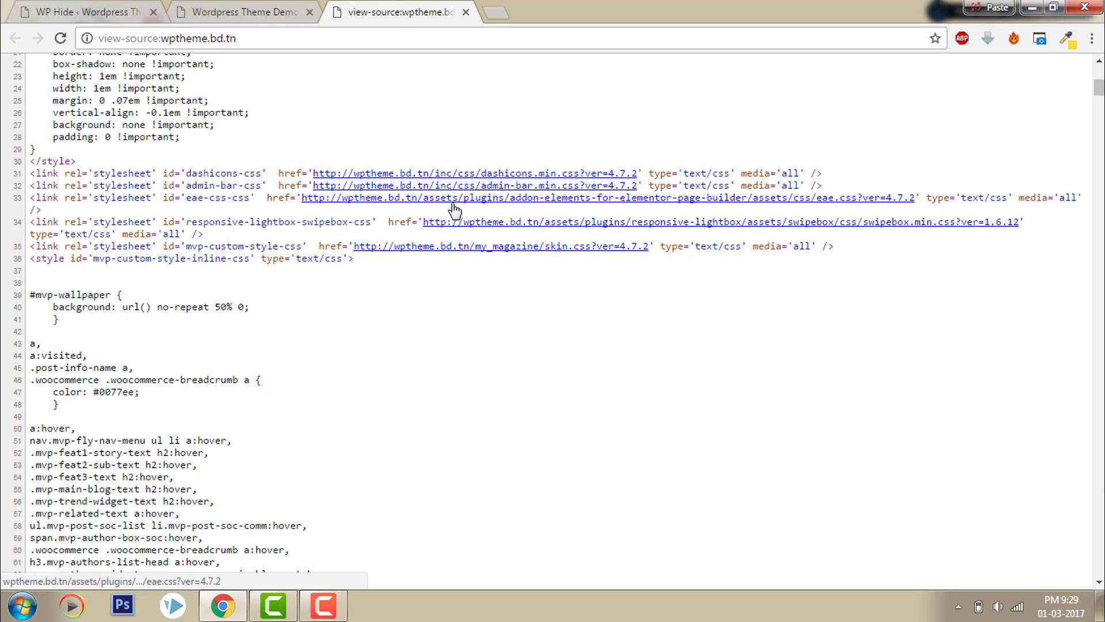
pyautogui.click(65, 7)
pyautogui.click(410, 287)
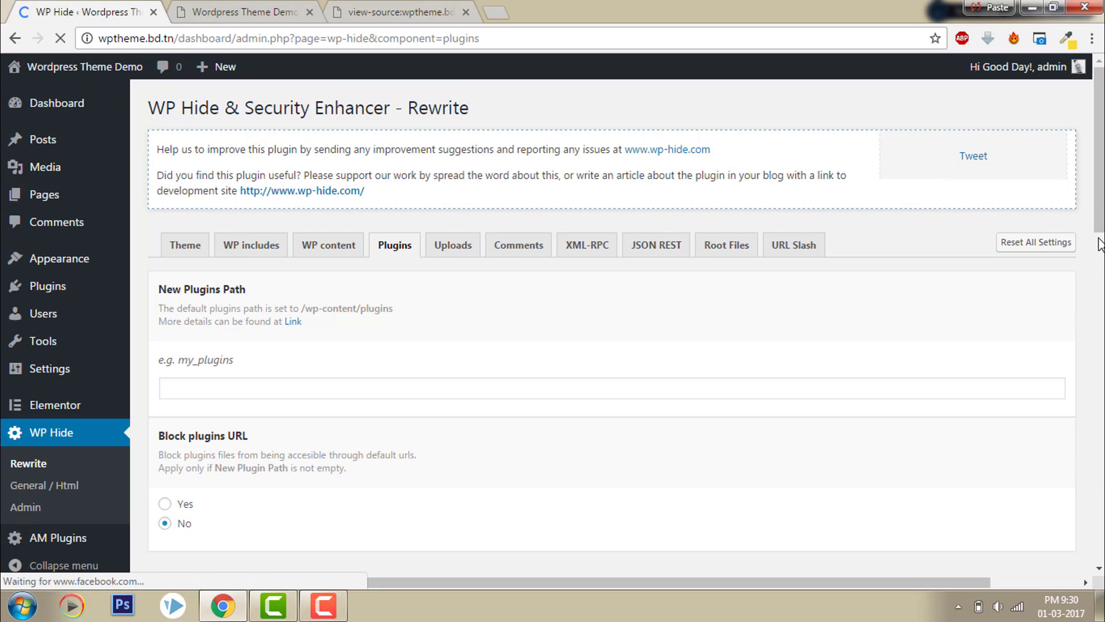
# Compare the site's front page and page source before changing the plugins path
pyautogui.scroll(-3, 1046, 263)
pyautogui.click(285, 9)
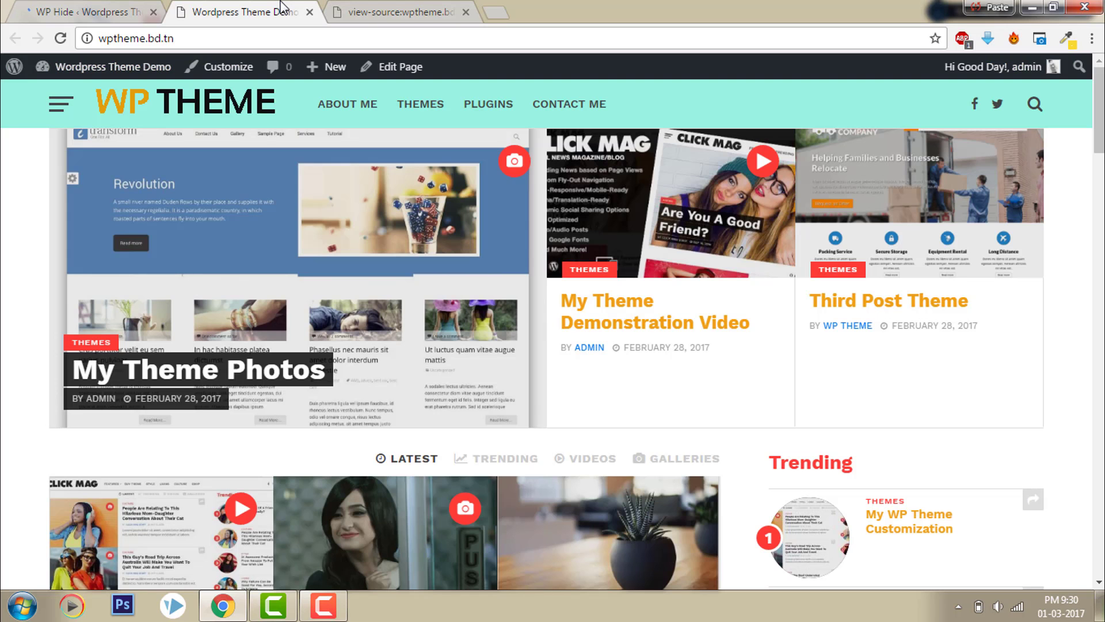
pyautogui.click(410, 7)
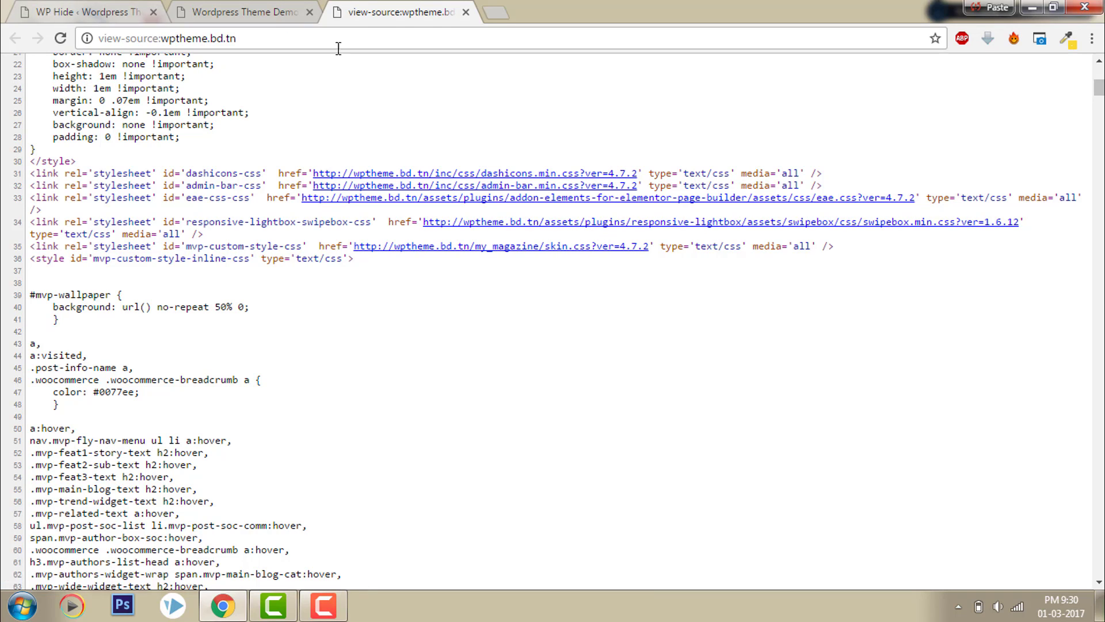
pyautogui.hotkey('ctrl', '1')
pyautogui.scroll(-1, 1103, 259)
pyautogui.scroll(4, 1103, 259)
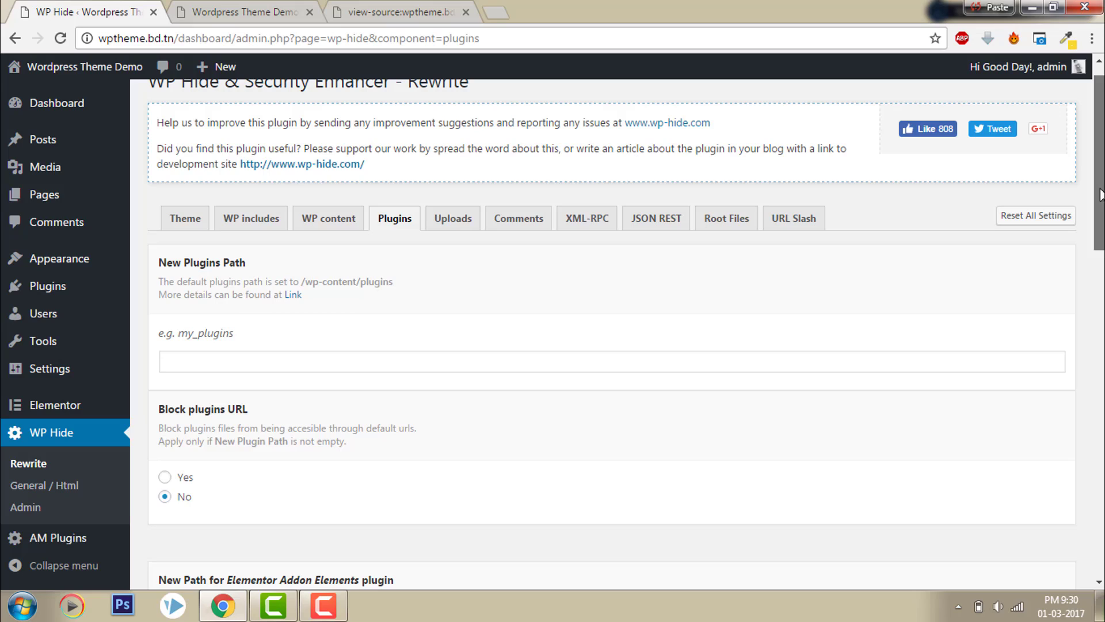
# Enter addons as the New Plugins Path and save the settings
pyautogui.click(518, 362)
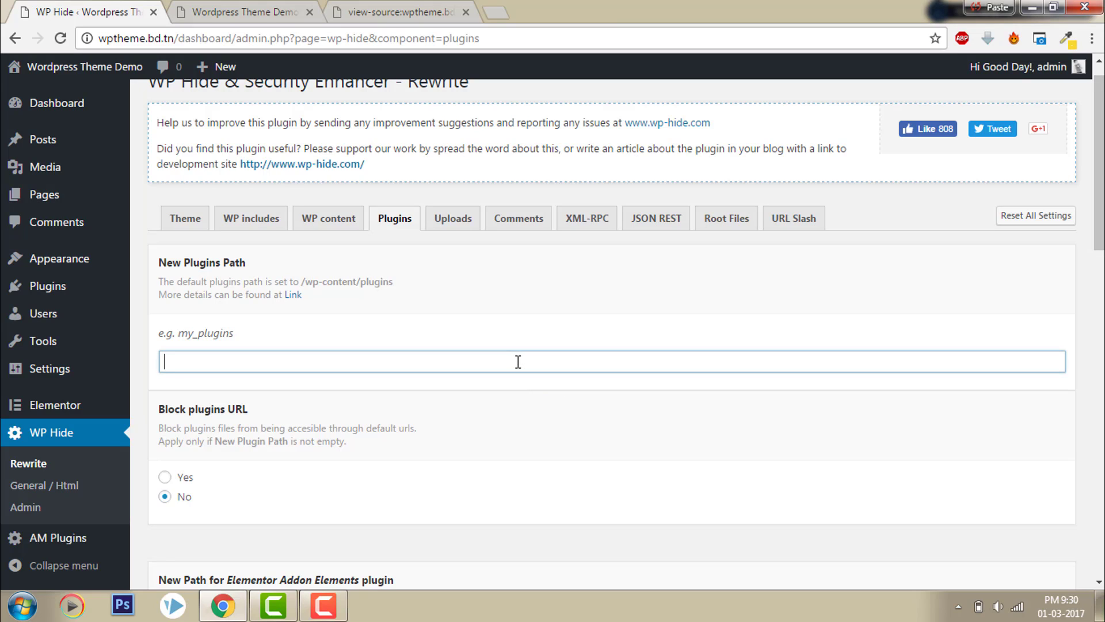
pyautogui.write('addons')
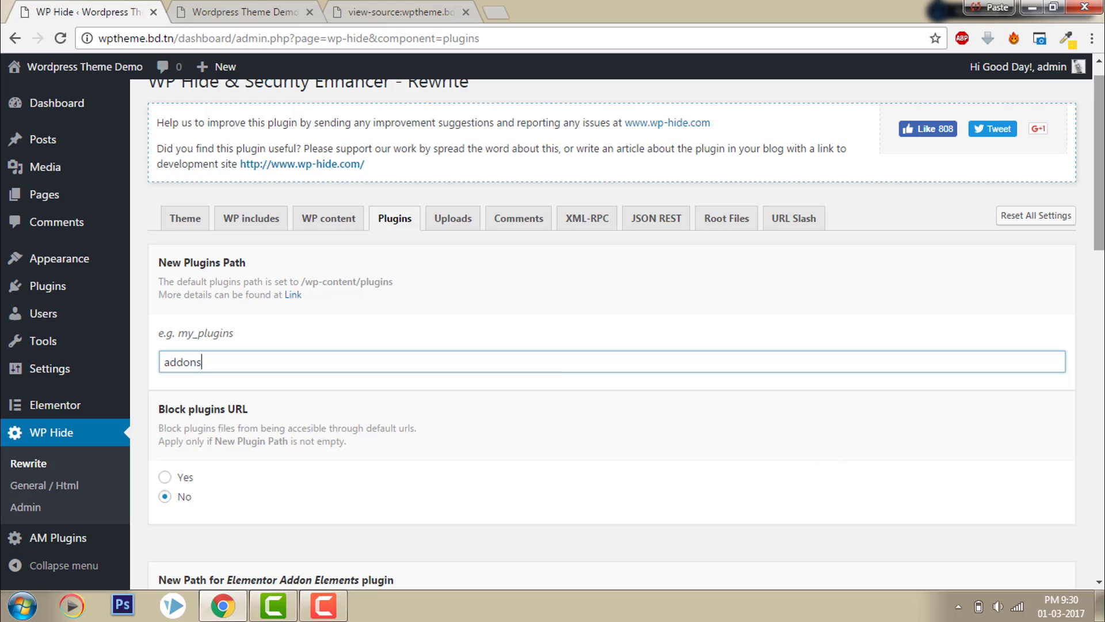
pyautogui.scroll(-2, 626, 332)
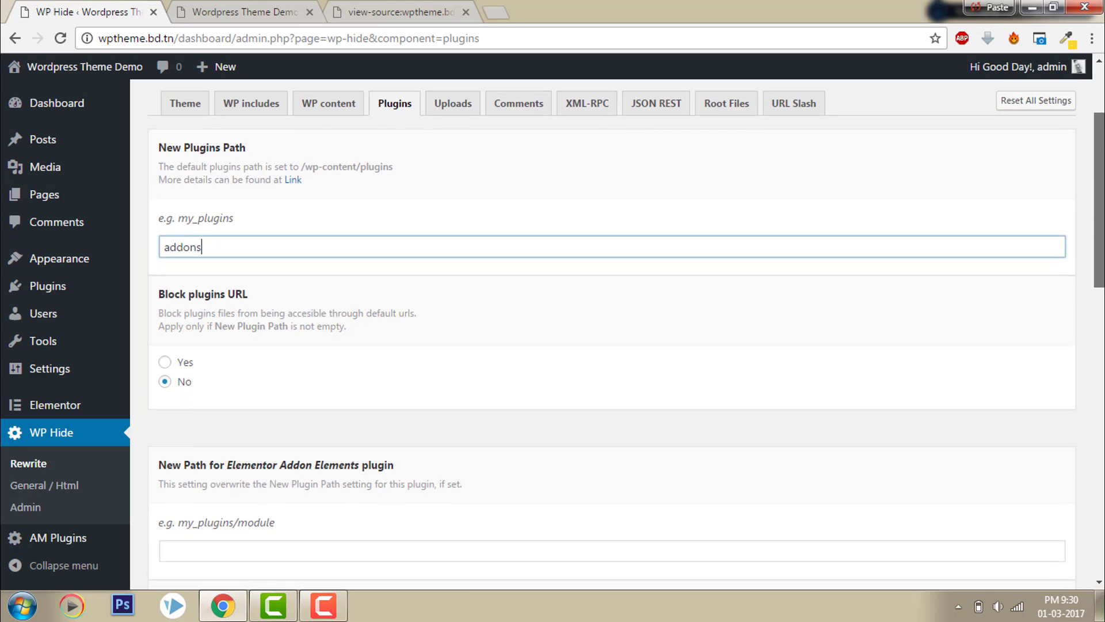
pyautogui.scroll(-3, 687, 323)
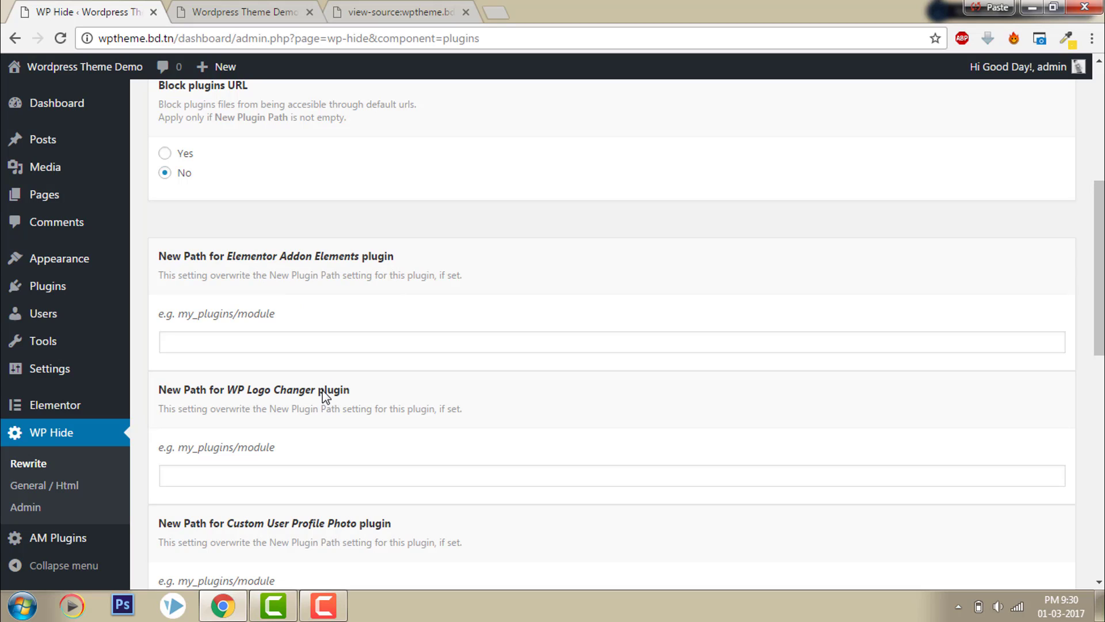
pyautogui.click(325, 343)
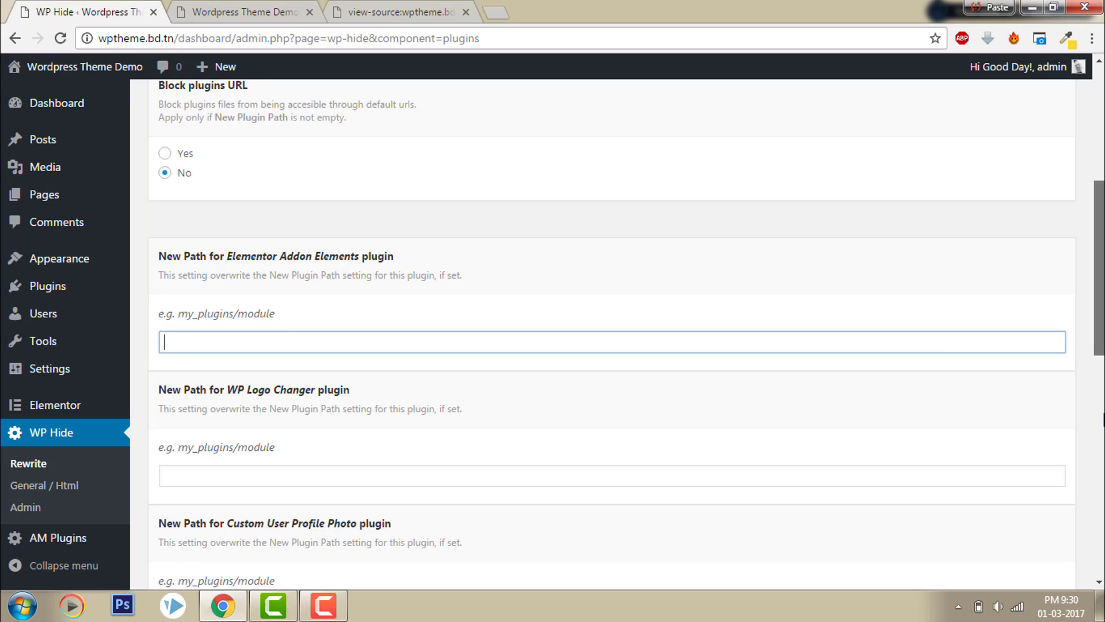
pyautogui.moveTo(1101, 345); pyautogui.dragTo(1101, 562)
pyautogui.click(1049, 518)
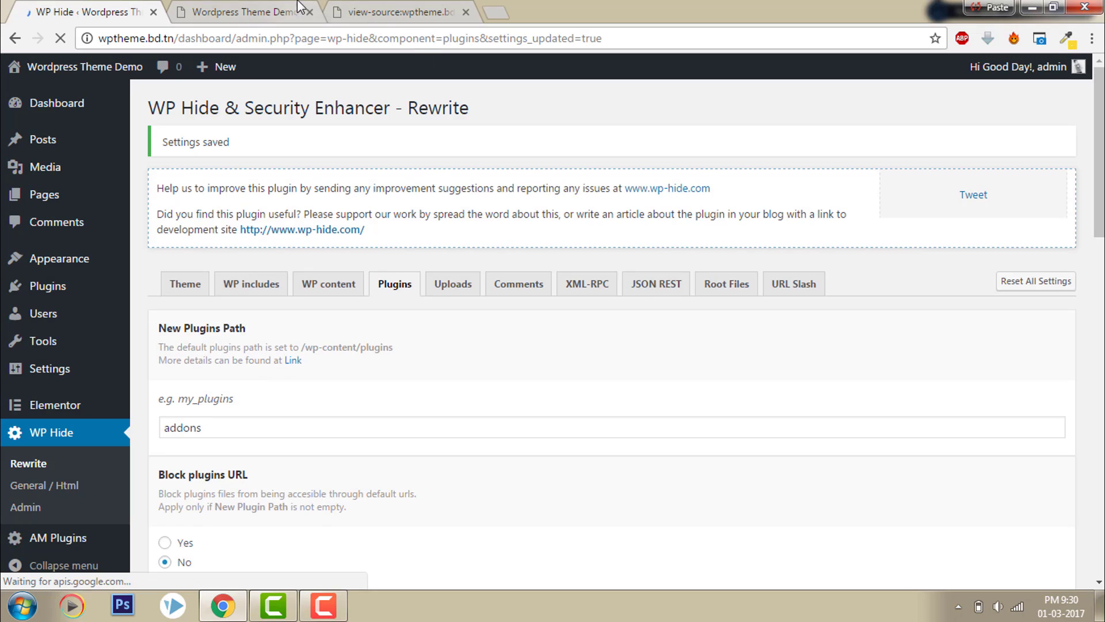
# Reload the page source to verify plugin stylesheets now load from /addons/
pyautogui.click(401, 11)
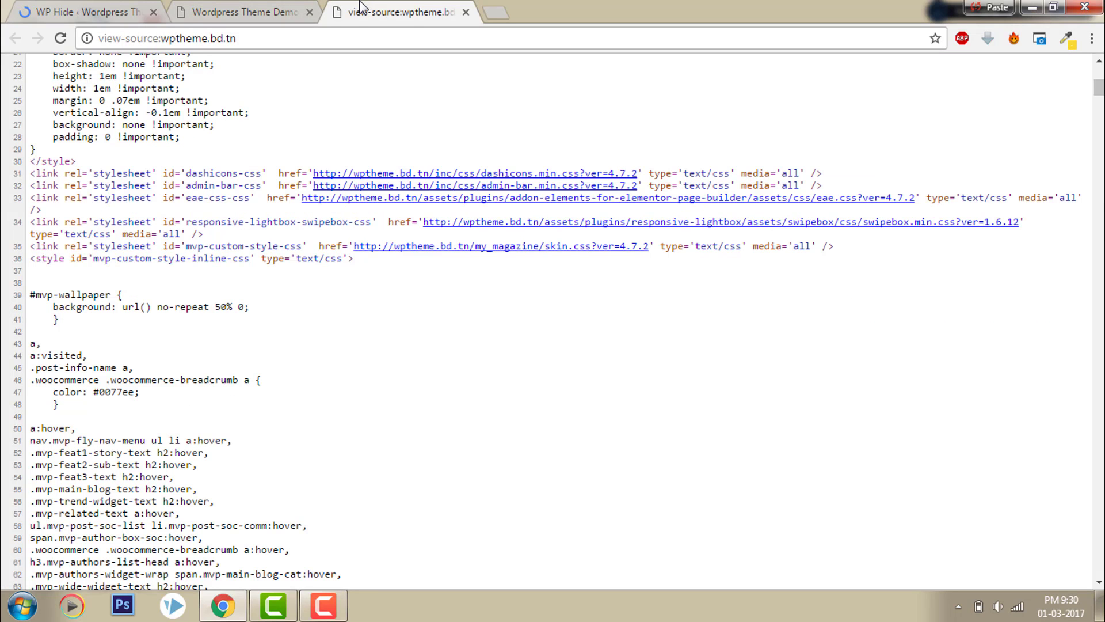
pyautogui.click(54, 39)
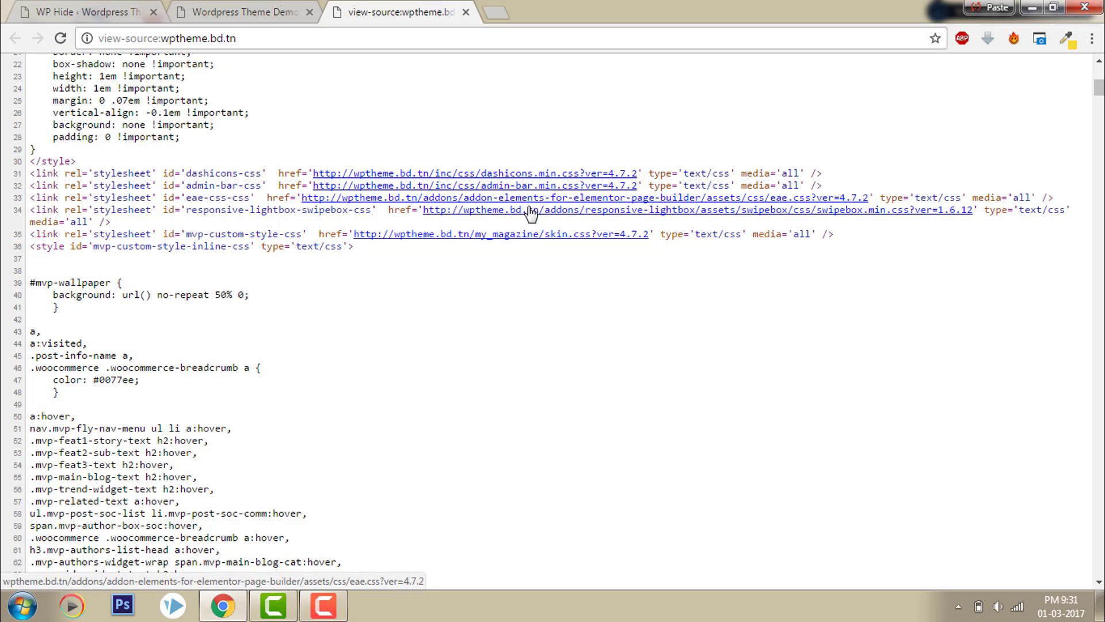
pyautogui.click(58, 12)
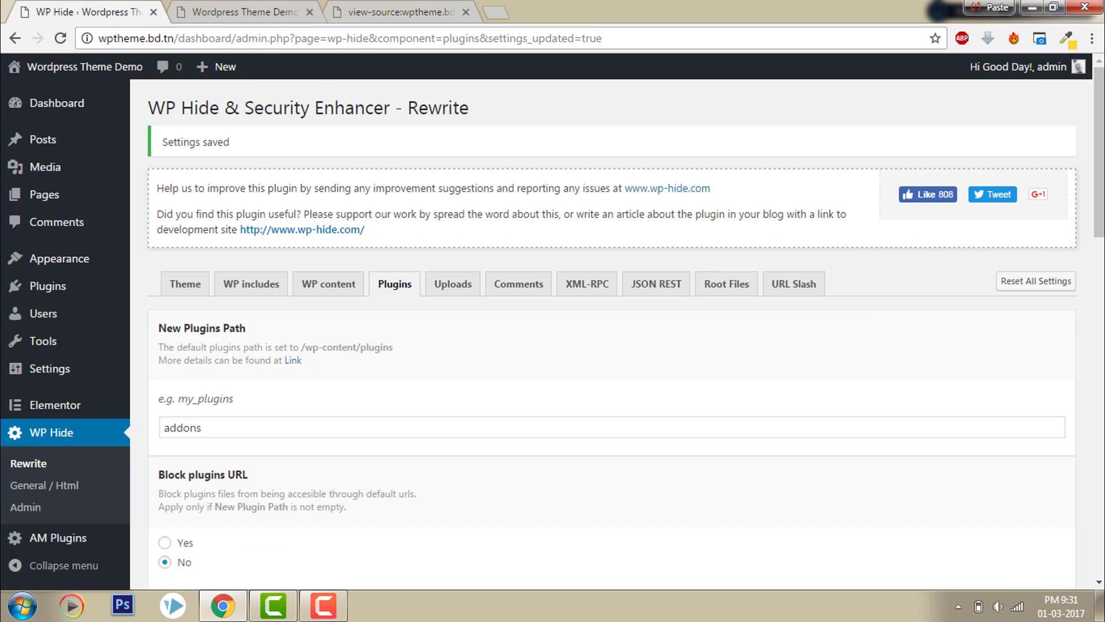
# On the Uploads tab, set New Uploads Path to files and save
pyautogui.scroll(-1, 452, 219)
pyautogui.click(452, 214)
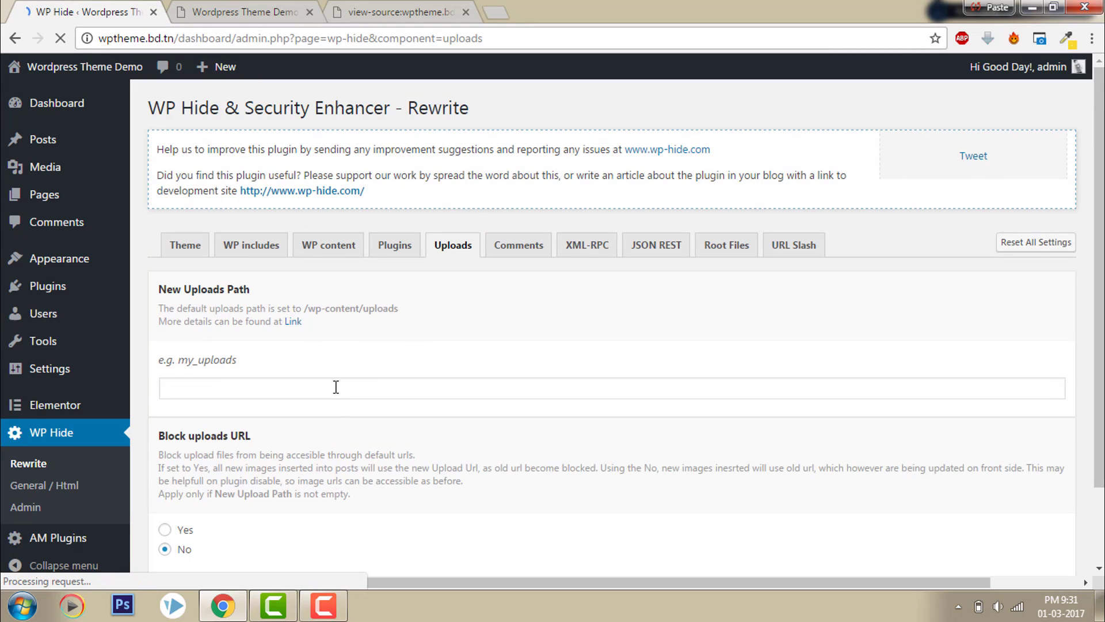
pyautogui.click(336, 387)
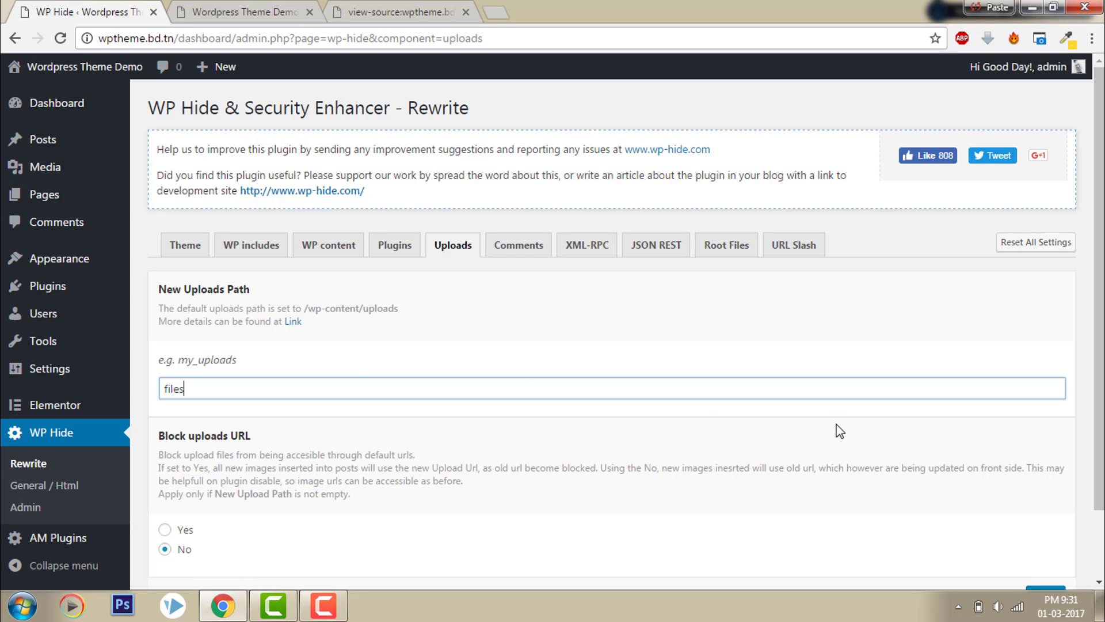
pyautogui.click(1099, 410)
pyautogui.scroll(-2, 1099, 410)
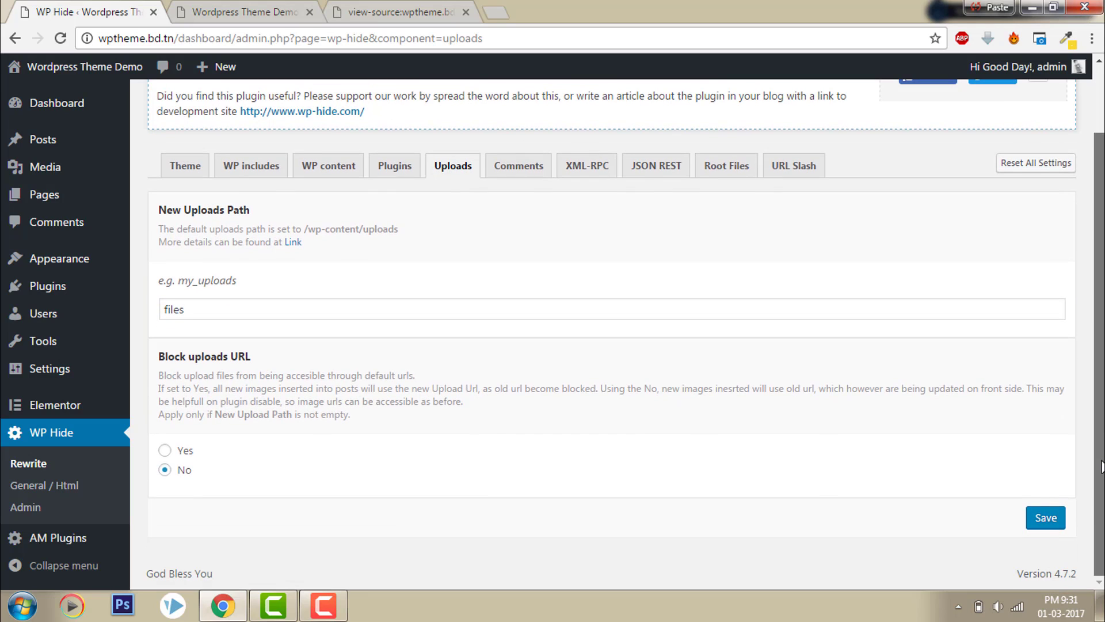
pyautogui.click(1053, 521)
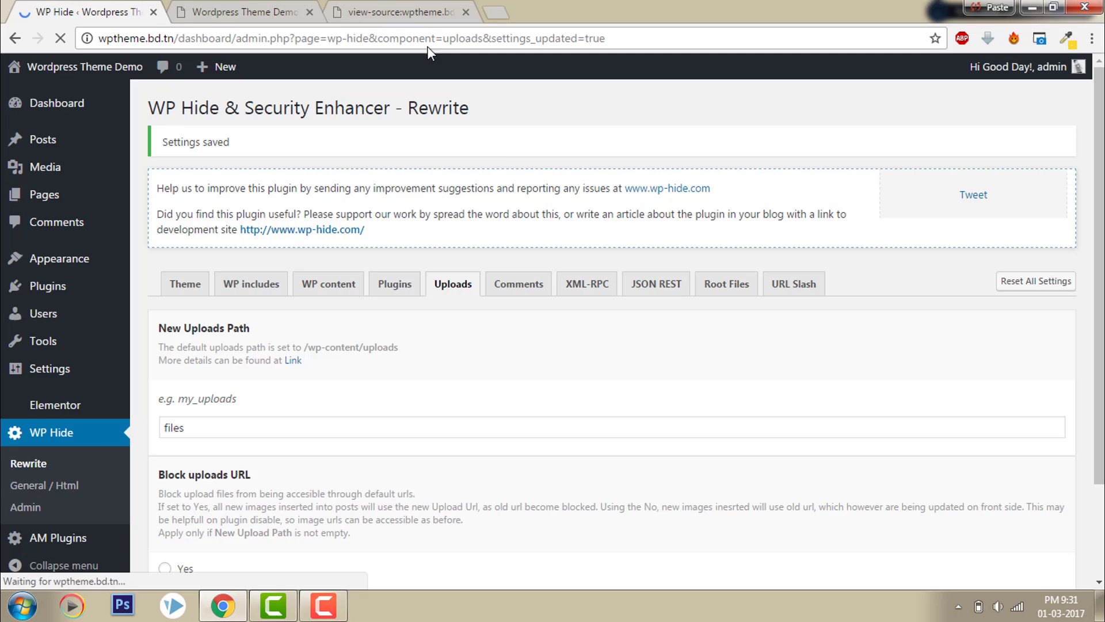
pyautogui.click(258, 7)
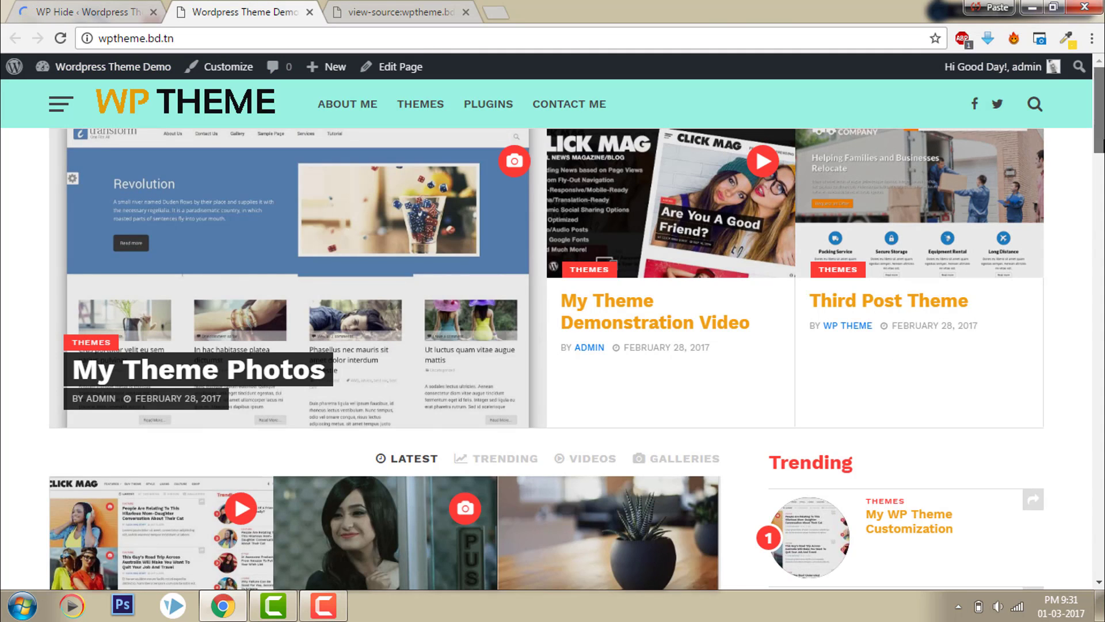
# Open the My Theme Photos post on the front page to reach its image
pyautogui.scroll(-4, 1101, 198)
pyautogui.scroll(-5, 1101, 199)
pyautogui.scroll(8, 511, 216)
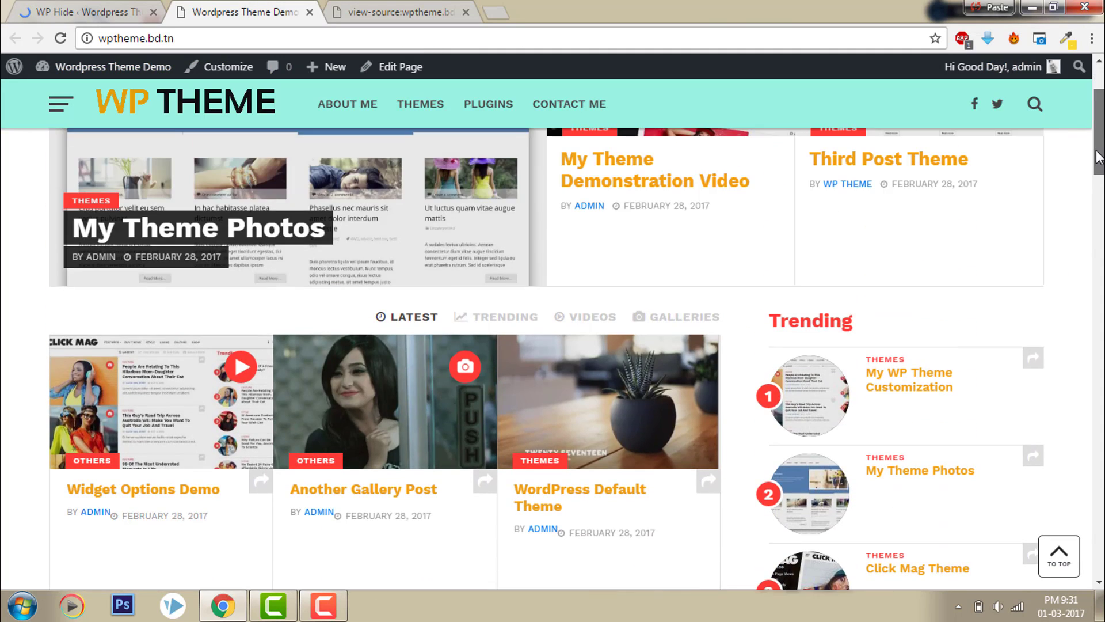
pyautogui.click(478, 218)
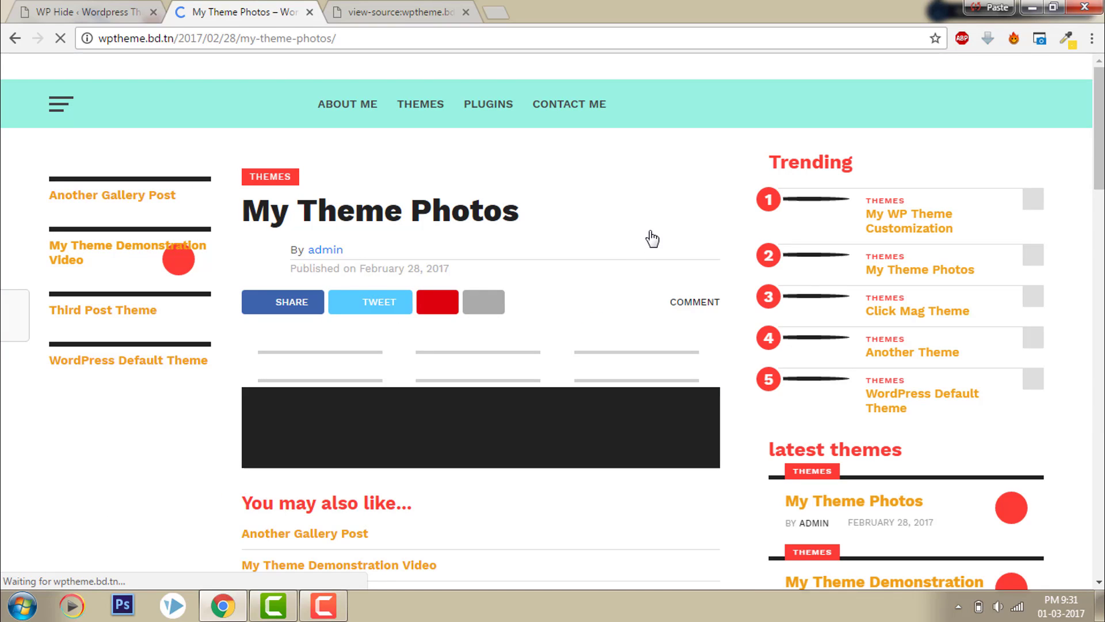
pyautogui.scroll(-3, 551, 208)
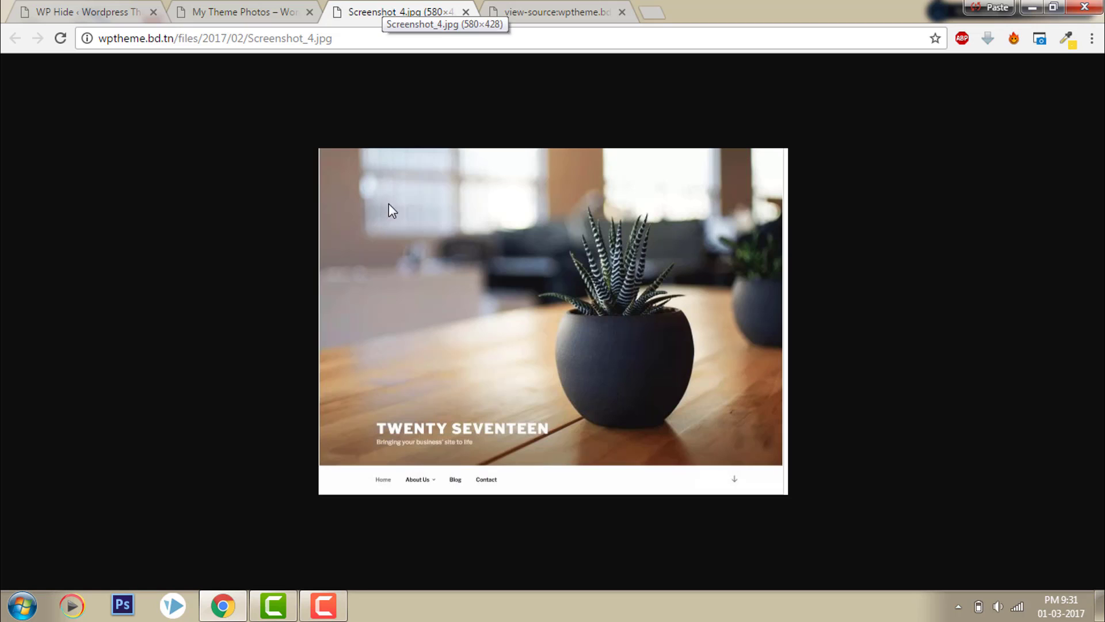
# Load the image at the old address wp-content/uploads/2017/02/Screenshot_4.jpg to test the redirect
pyautogui.moveTo(178, 39); pyautogui.dragTo(462, 117)
pyautogui.click(178, 38)
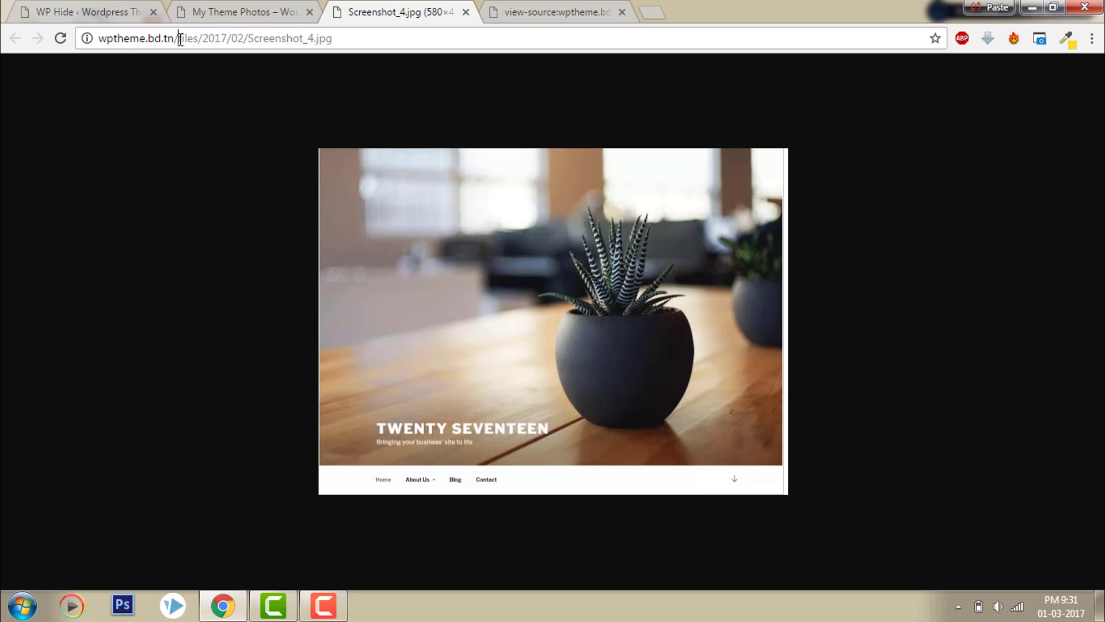
pyautogui.write('wp-')
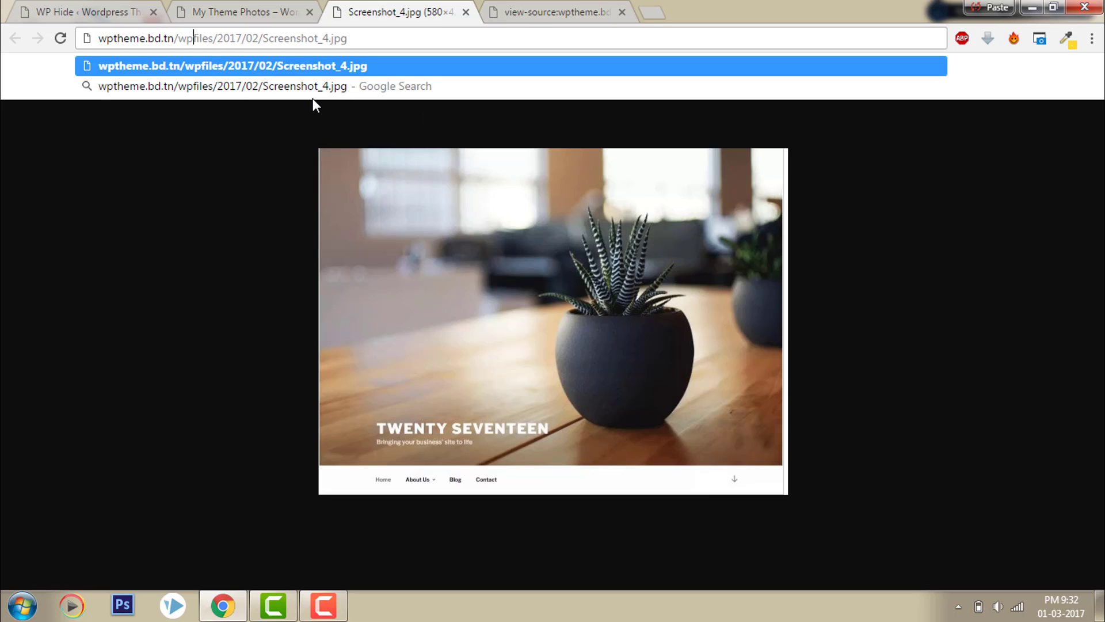
pyautogui.write('content/')
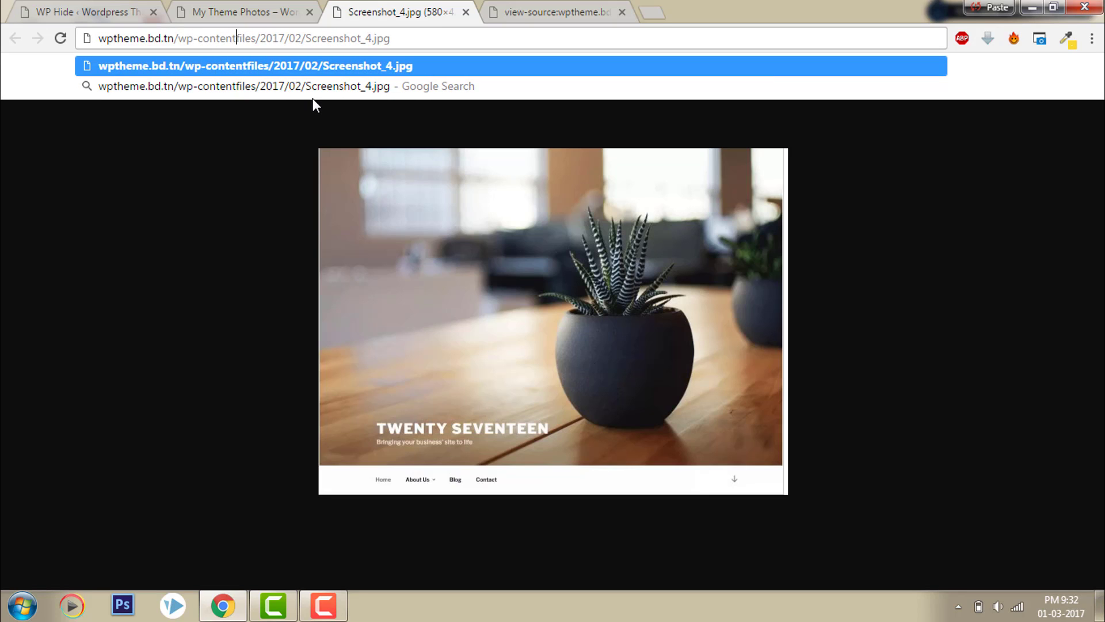
pyautogui.write('uploads')
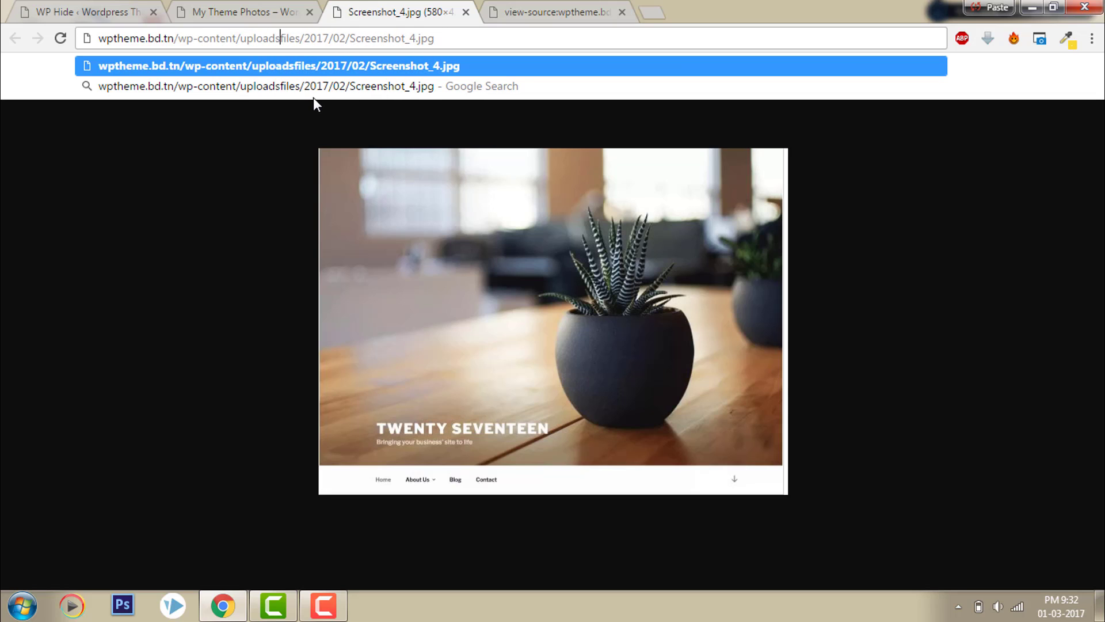
pyautogui.write('/')
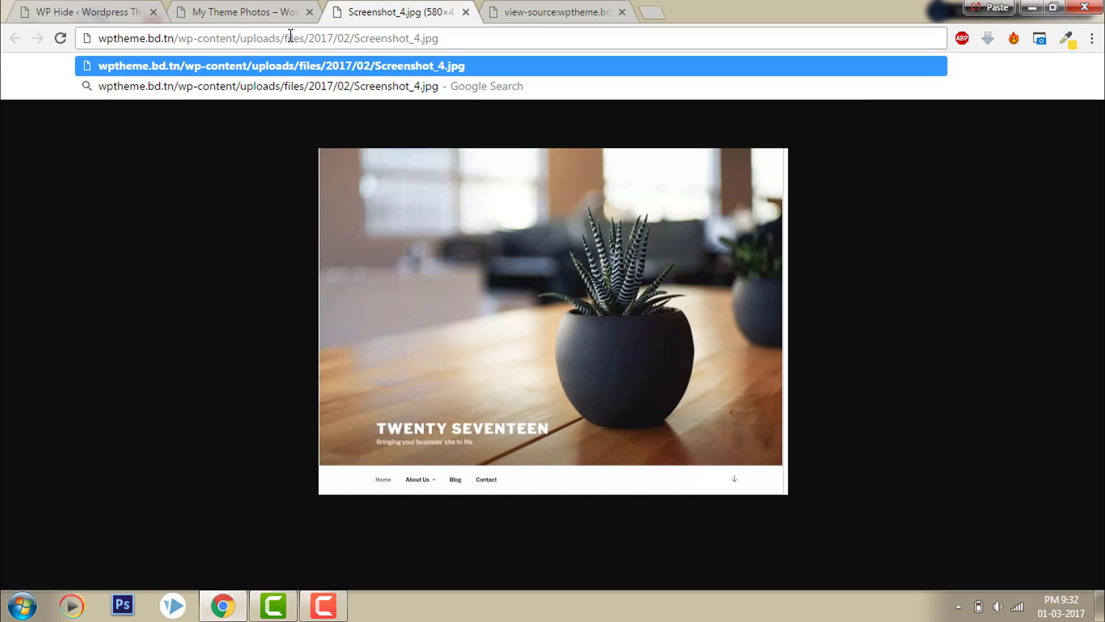
pyautogui.moveTo(283, 39); pyautogui.dragTo(303, 39)
pyautogui.press('BackSpace')
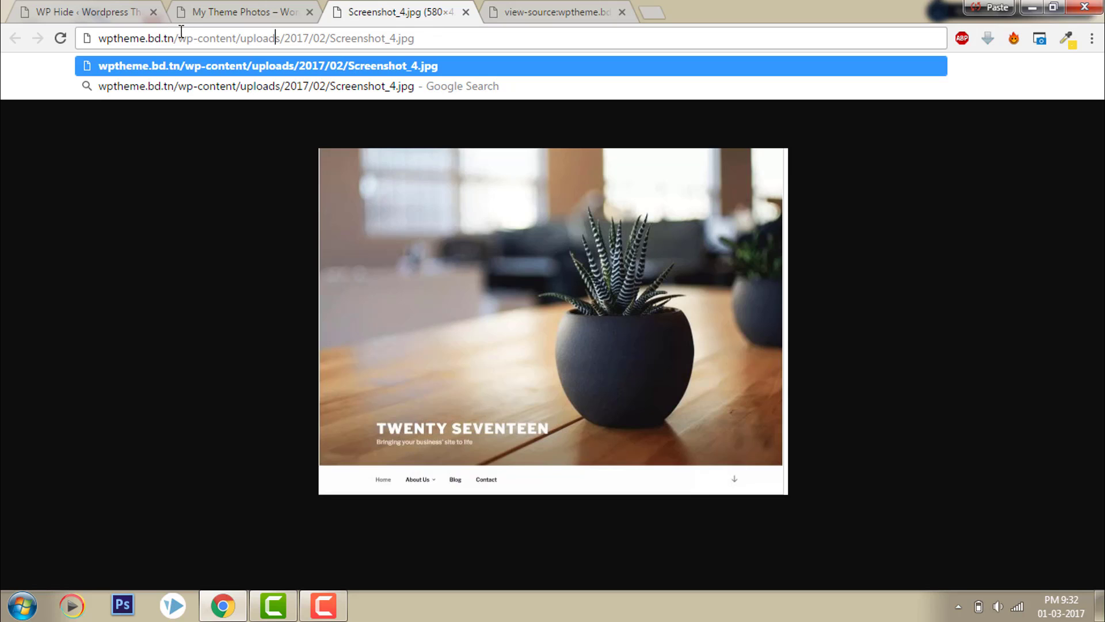
pyautogui.moveTo(179, 35); pyautogui.dragTo(406, 34)
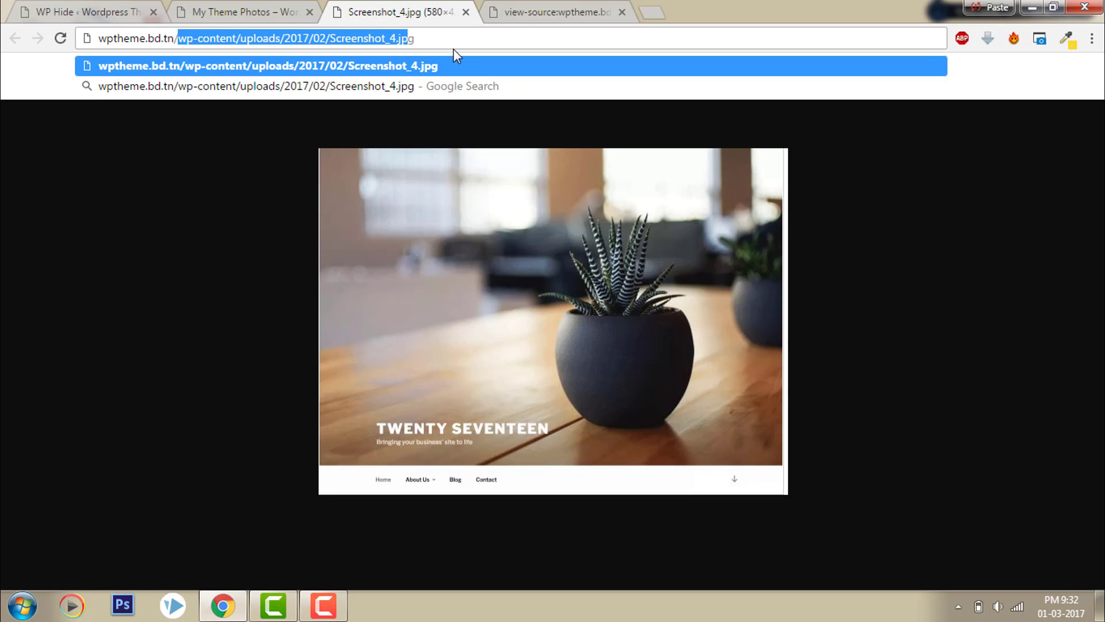
pyautogui.click(104, 164)
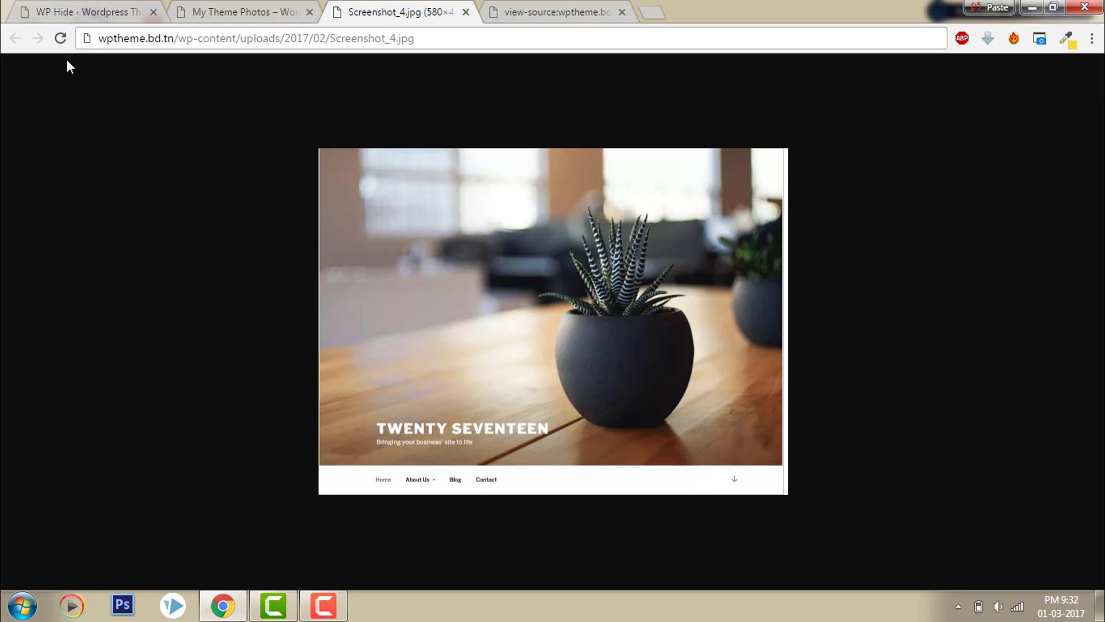
pyautogui.click(60, 39)
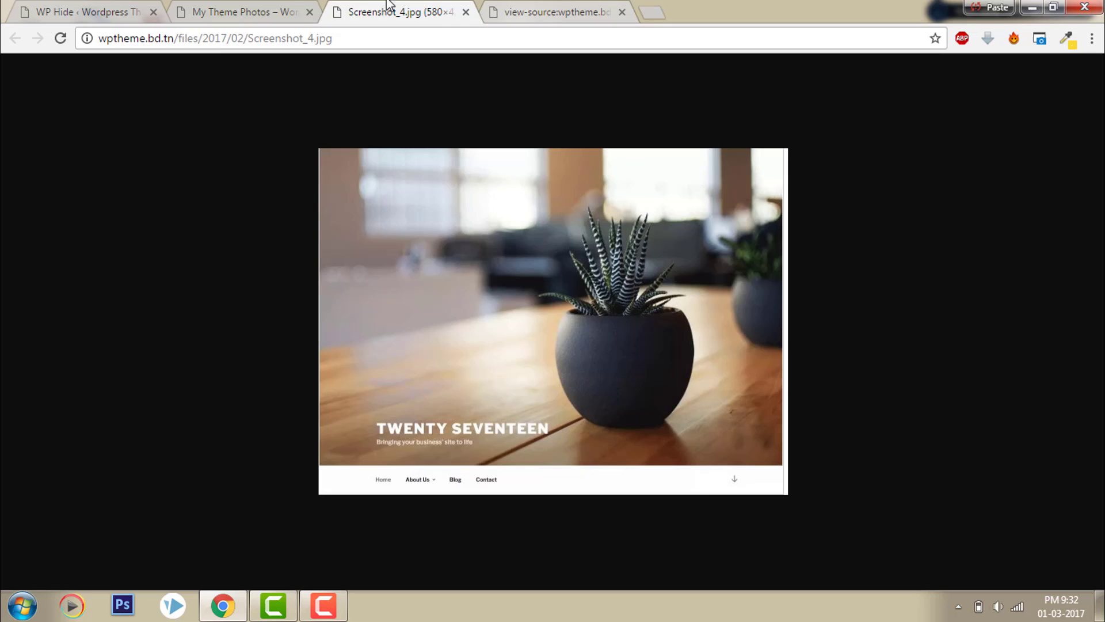
# Confirm the image resolves to /files/2017/02/Screenshot_4.jpg and return to WP Hide Uploads settings
pyautogui.click(288, 10)
pyautogui.click(369, 4)
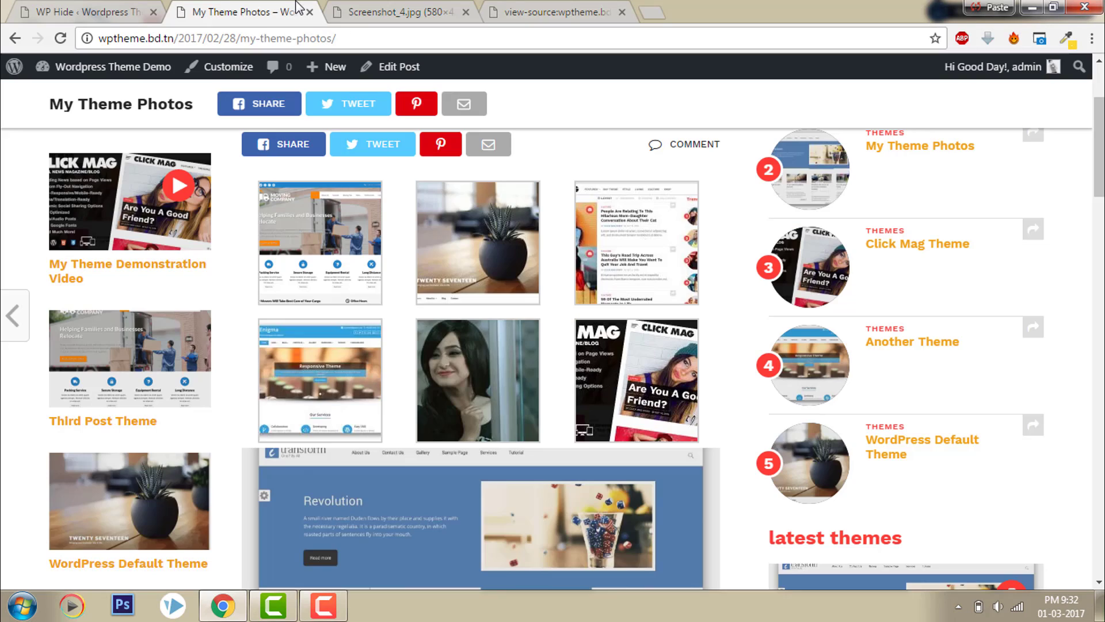
pyautogui.click(299, 8)
pyautogui.click(131, 5)
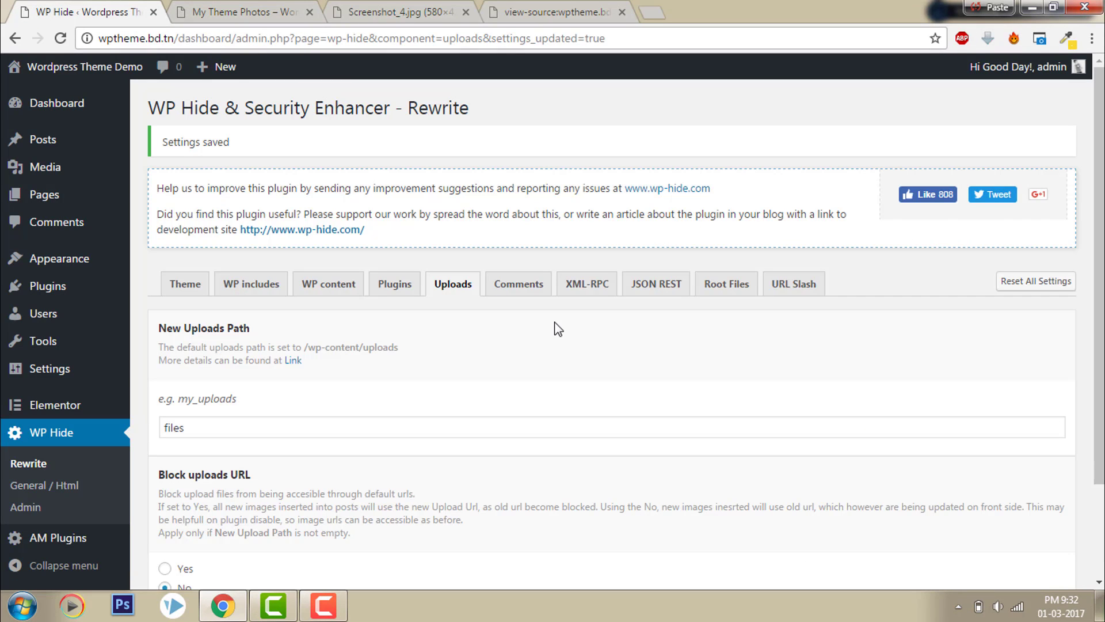
# Browse the Comments rewrite options, then scroll through the JSON REST options, leaving all at No
pyautogui.click(531, 295)
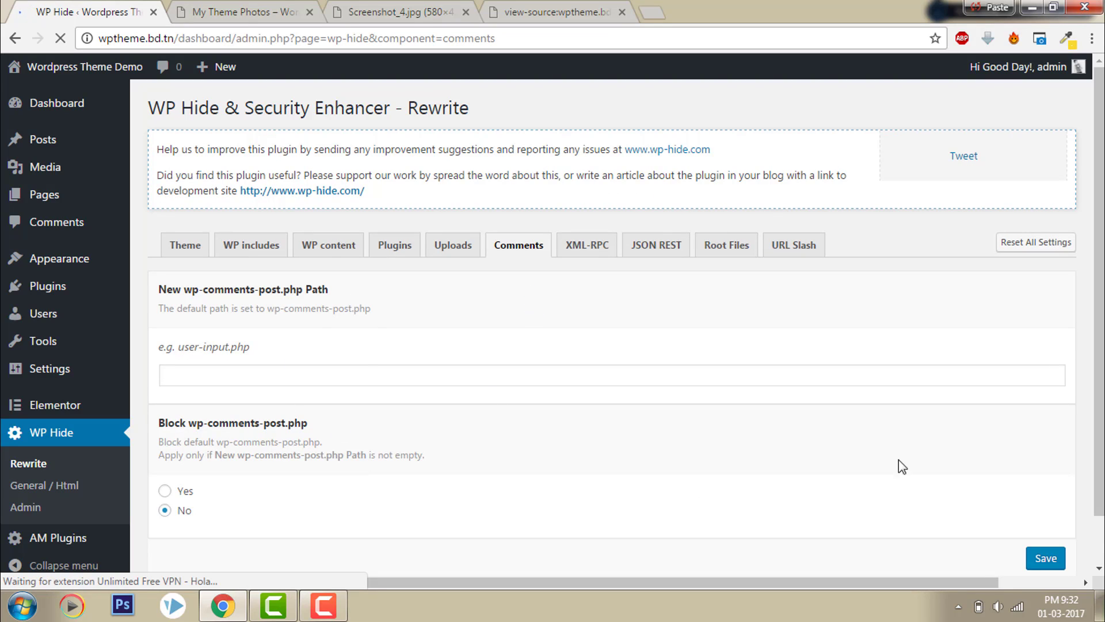
pyautogui.scroll(-2, 1099, 353)
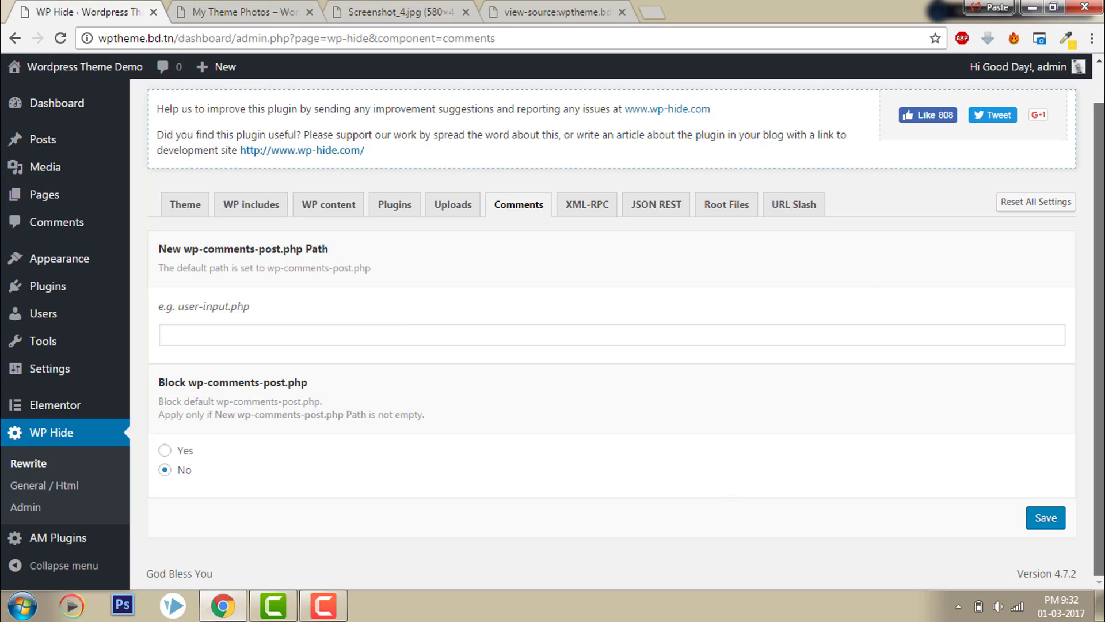
pyautogui.scroll(1, 626, 334)
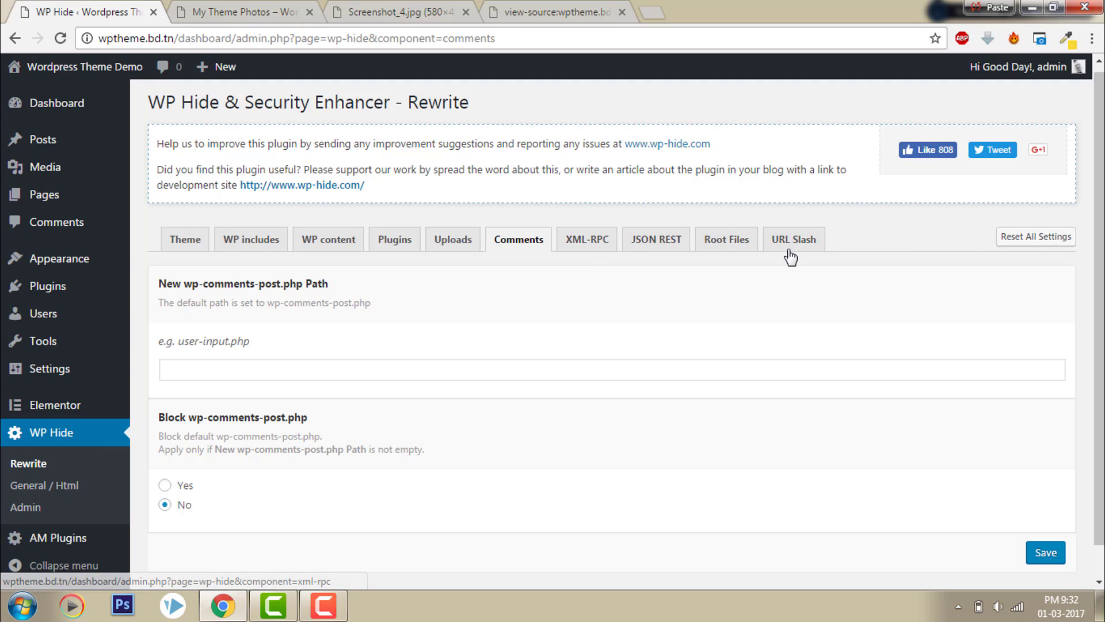
pyautogui.click(652, 241)
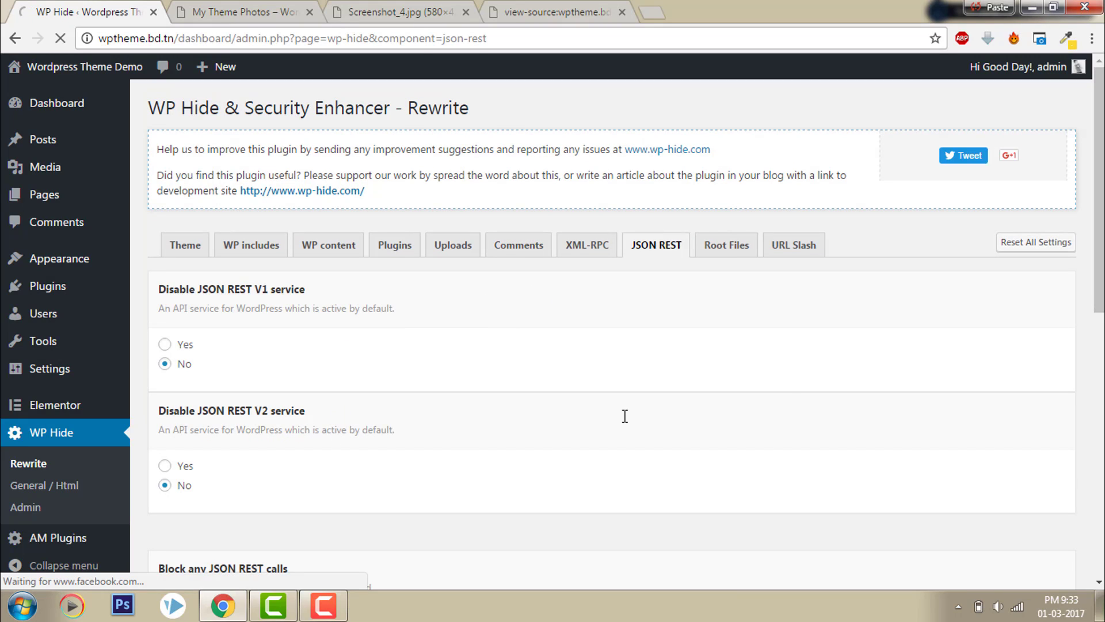
pyautogui.scroll(-3, 1101, 262)
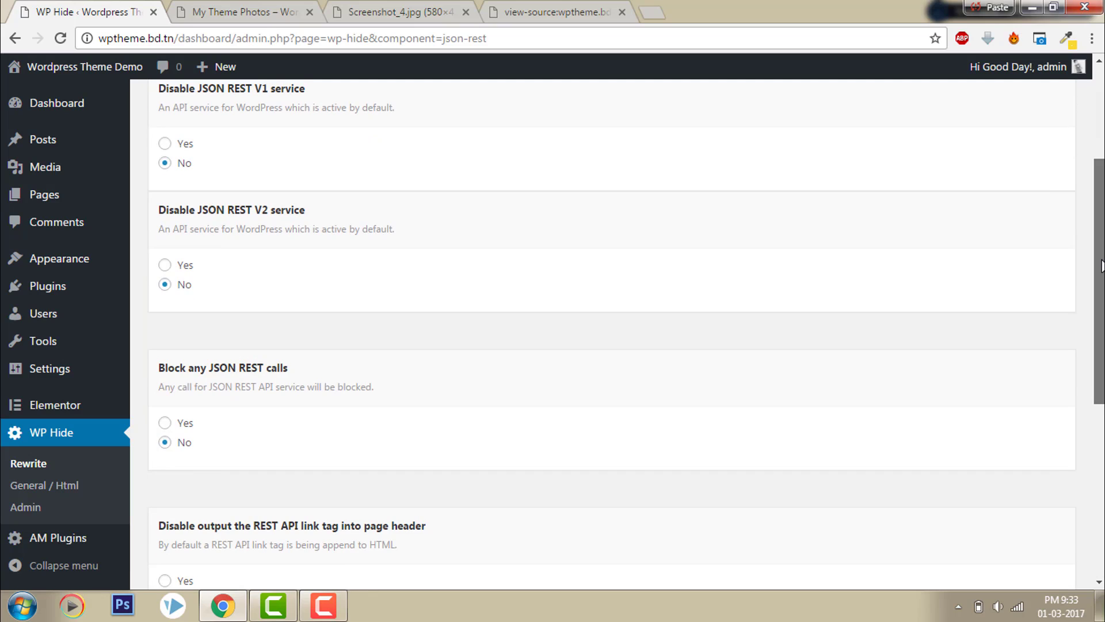
pyautogui.moveTo(1101, 266); pyautogui.dragTo(1086, 461)
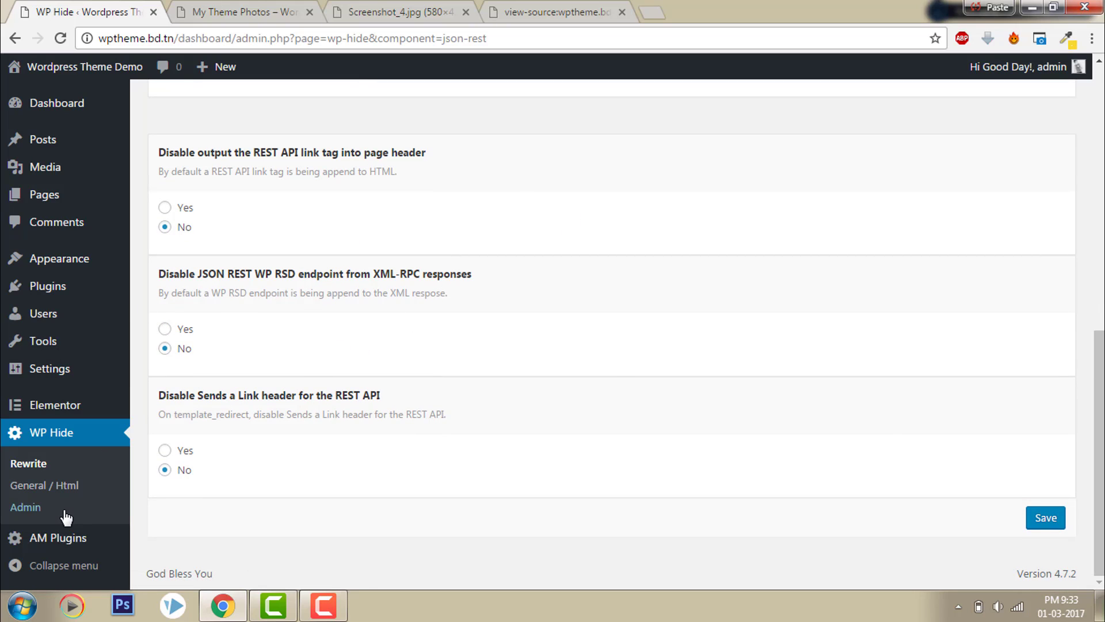
# Open the General / Html settings and glance at the site's page source and other tabs
pyautogui.click(65, 493)
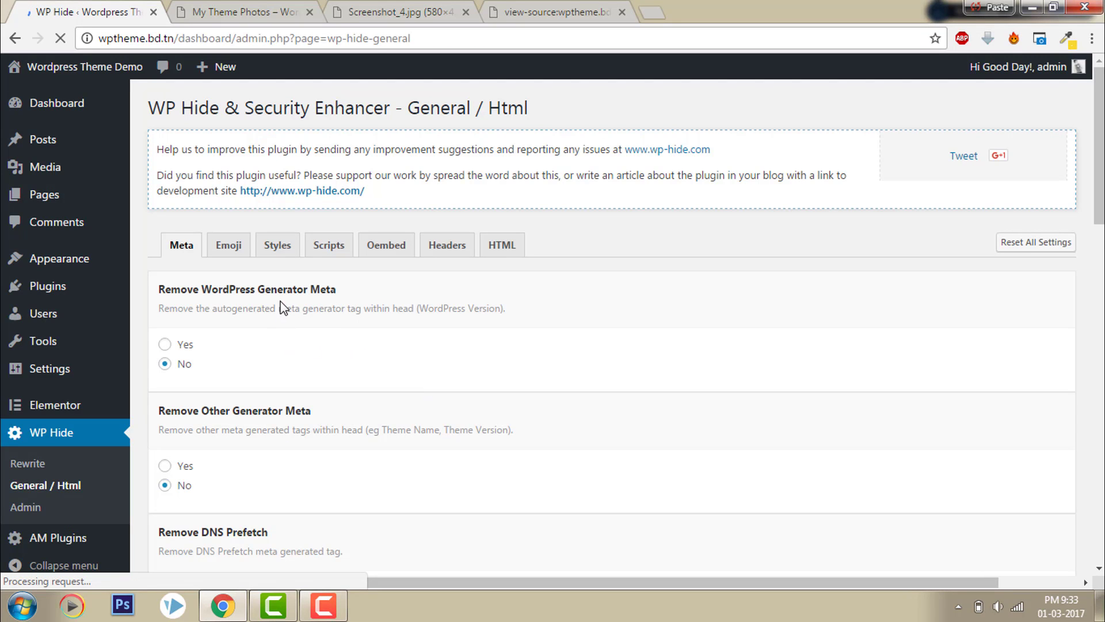
pyautogui.hotkey('ctrl', '4')
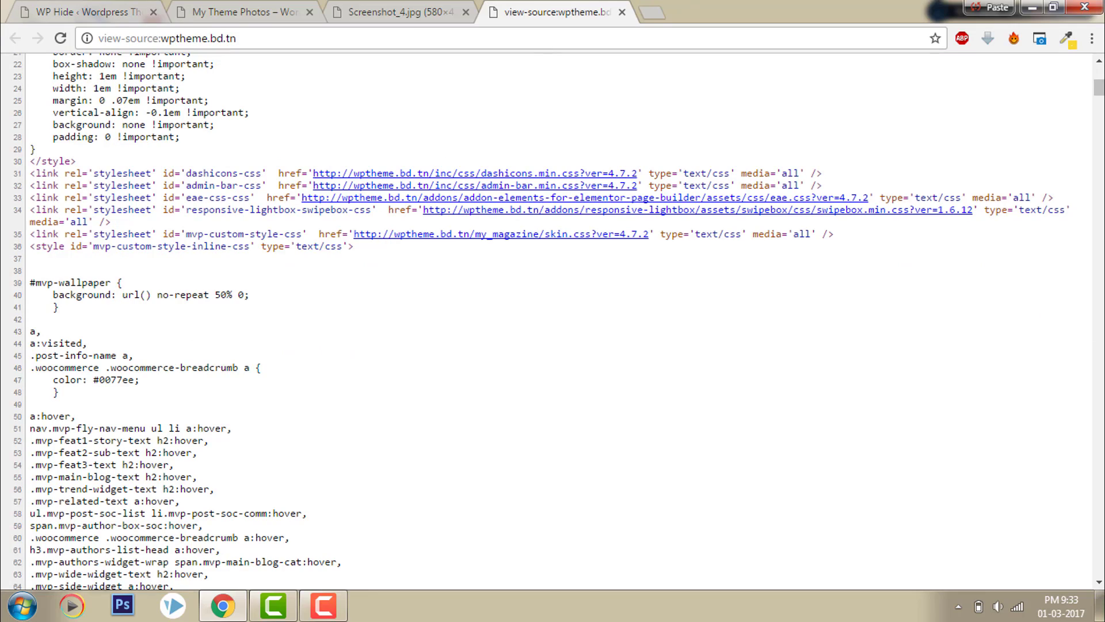
pyautogui.scroll(7, 553, 323)
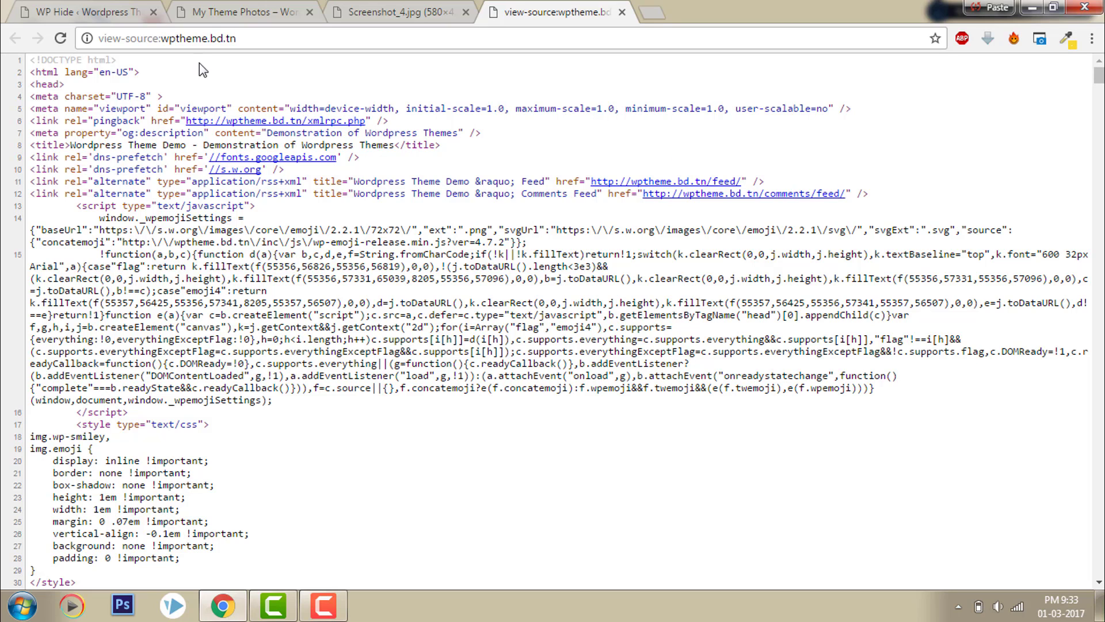
pyautogui.click(253, 11)
pyautogui.click(407, 7)
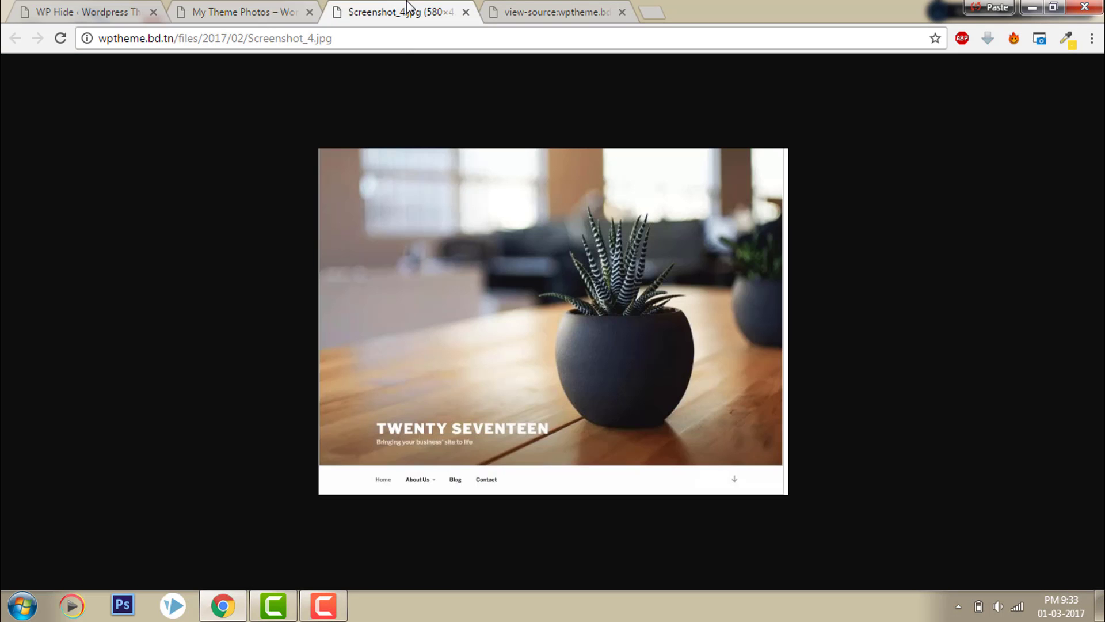
pyautogui.click(115, 7)
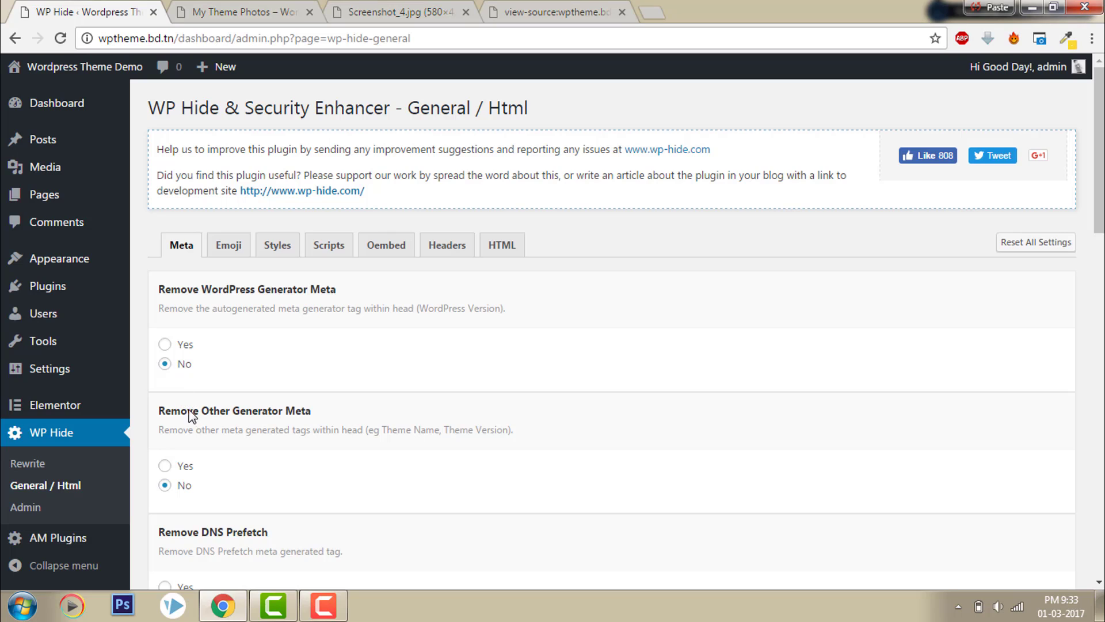
# Set removal of the WordPress generator and other generator meta tags to Yes
pyautogui.click(165, 345)
pyautogui.click(188, 467)
pyautogui.scroll(-3, 1100, 173)
pyautogui.scroll(-3, 627, 335)
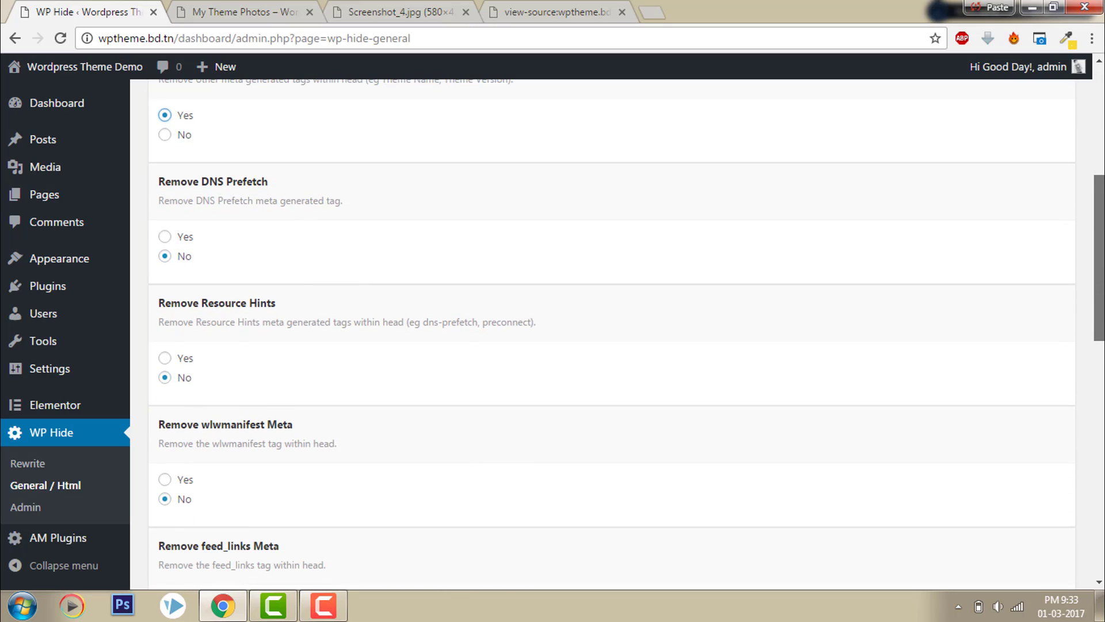
pyautogui.scroll(-3, 627, 325)
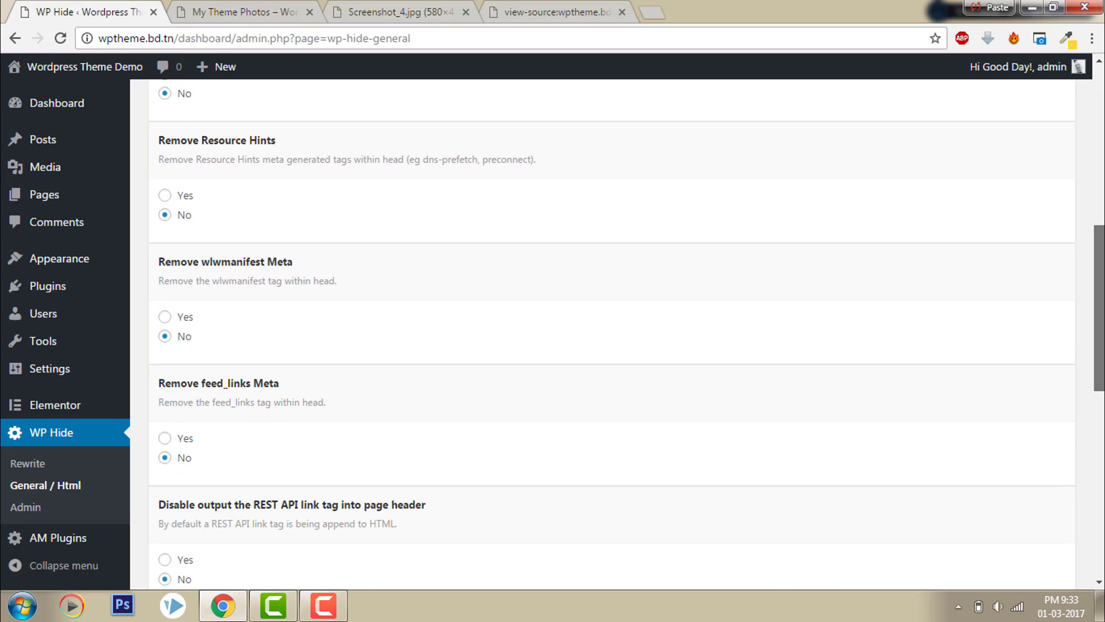
pyautogui.scroll(-1, 667, 488)
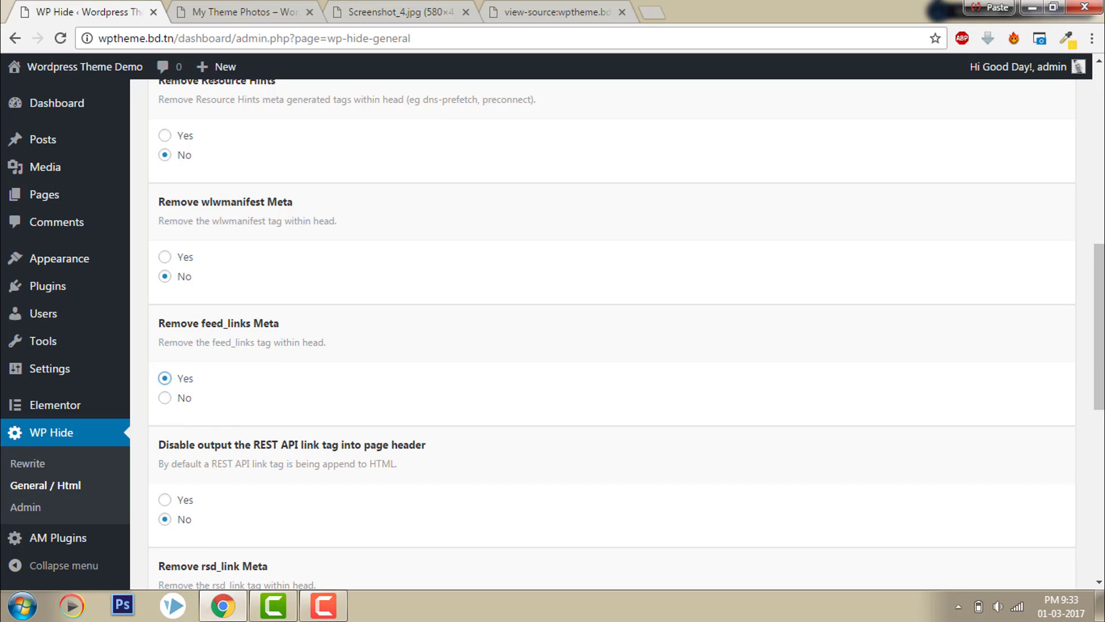
pyautogui.scroll(-3, 189, 387)
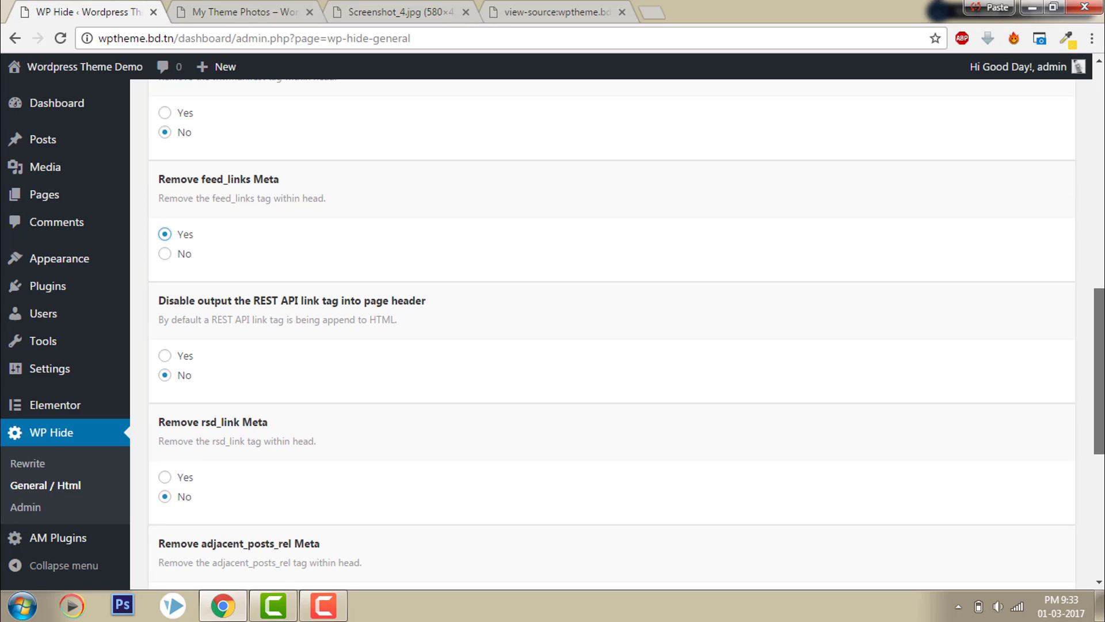
pyautogui.scroll(-1, 827, 413)
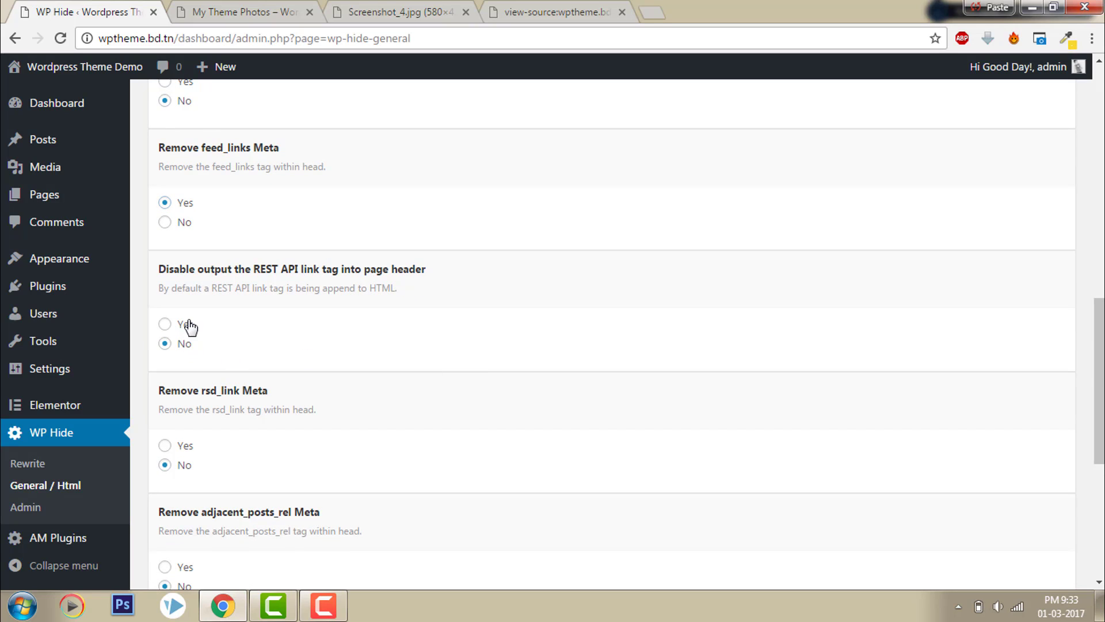
# Set rsd_link and canonical link tag removal to Yes and save the meta settings
pyautogui.click(185, 446)
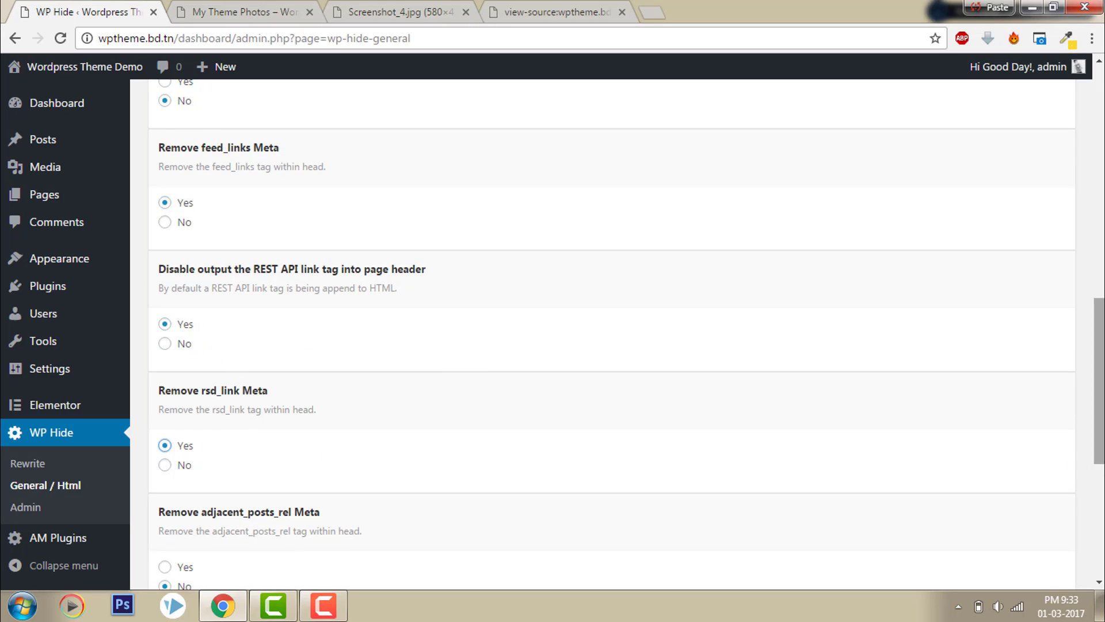
pyautogui.moveTo(1100, 417); pyautogui.dragTo(1100, 514)
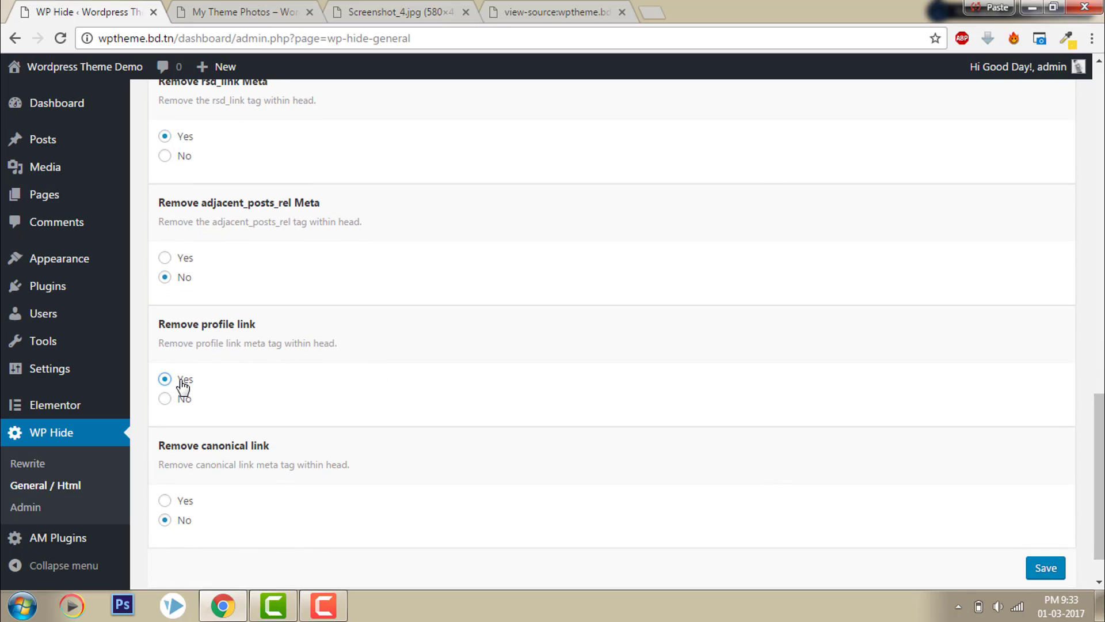
pyautogui.click(181, 502)
pyautogui.click(1044, 576)
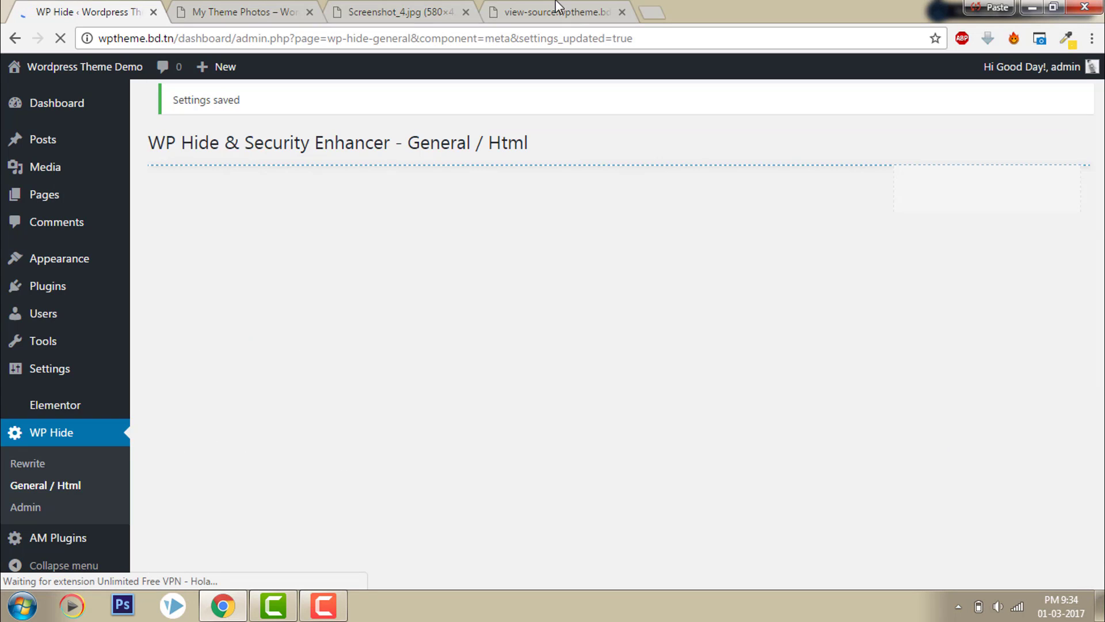
# Reload the site's page source, then view the Emoji settings with both options still No
pyautogui.click(533, 14)
pyautogui.click(65, 38)
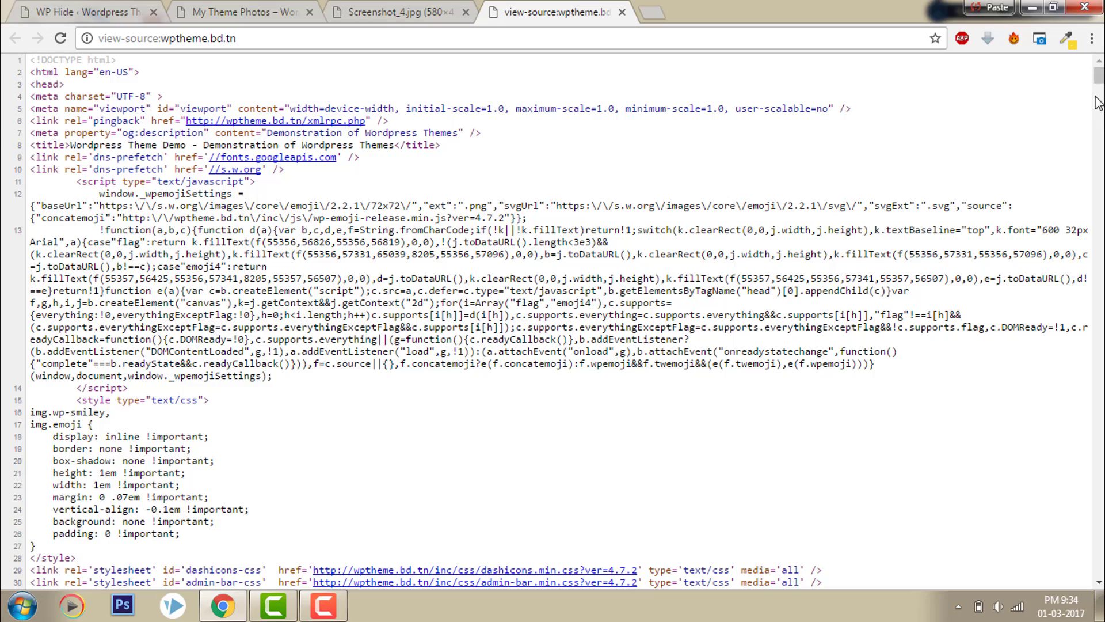
pyautogui.moveTo(1099, 81)
pyautogui.mouseDown()
pyautogui.moveTo(1100, 91)
pyautogui.moveTo(1099, 70)
pyautogui.mouseUp()
pyautogui.click(127, 8)
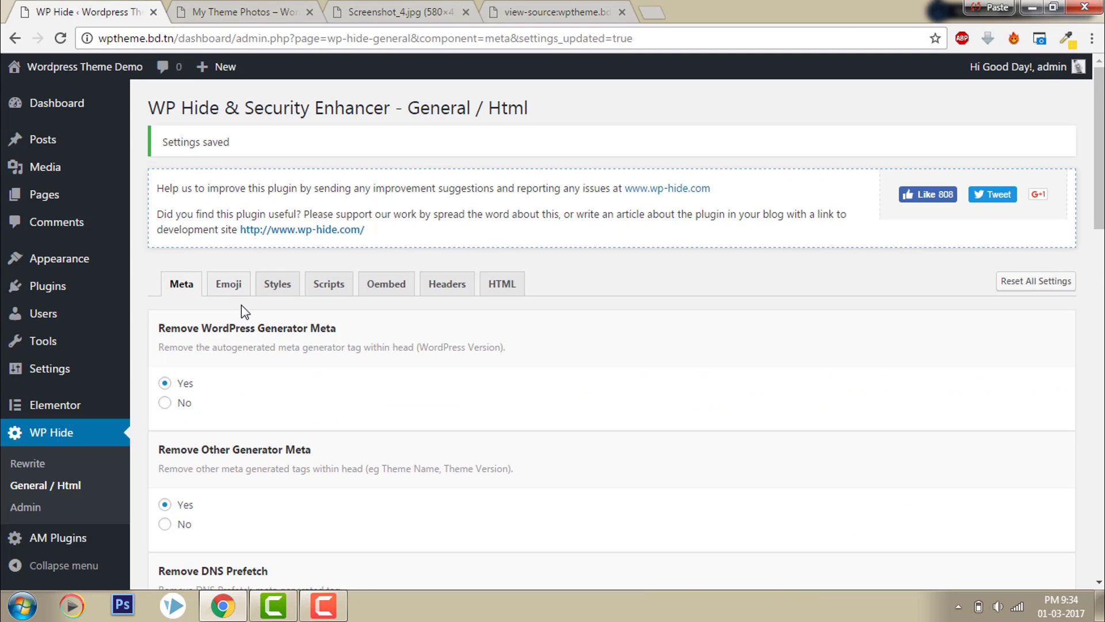
pyautogui.click(229, 285)
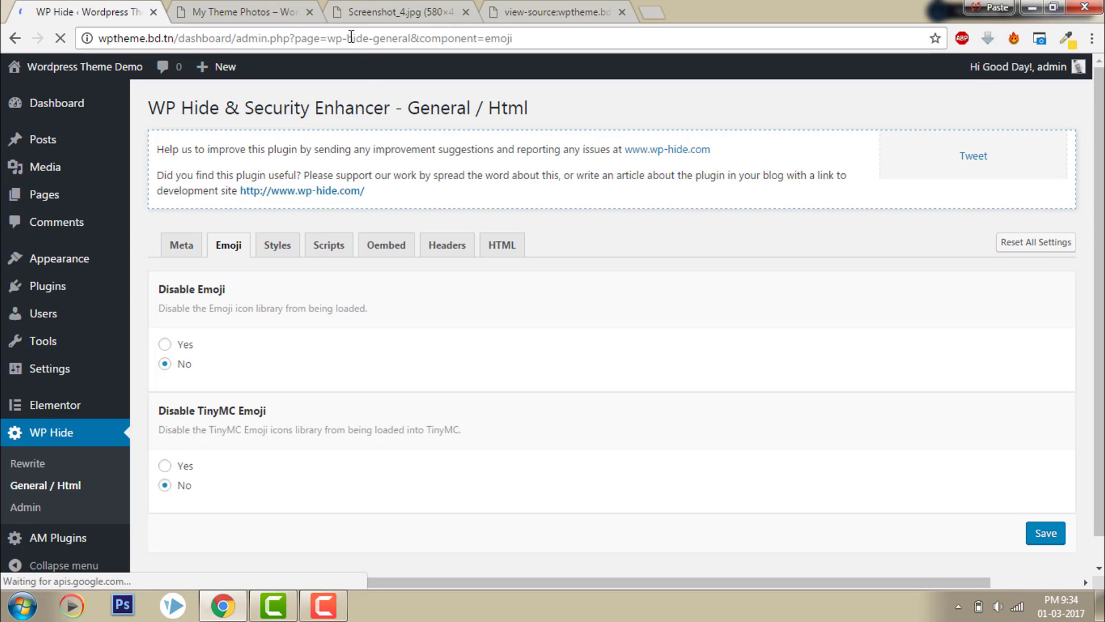
# Locate the inline emoji script in the site's page source
pyautogui.click(521, 12)
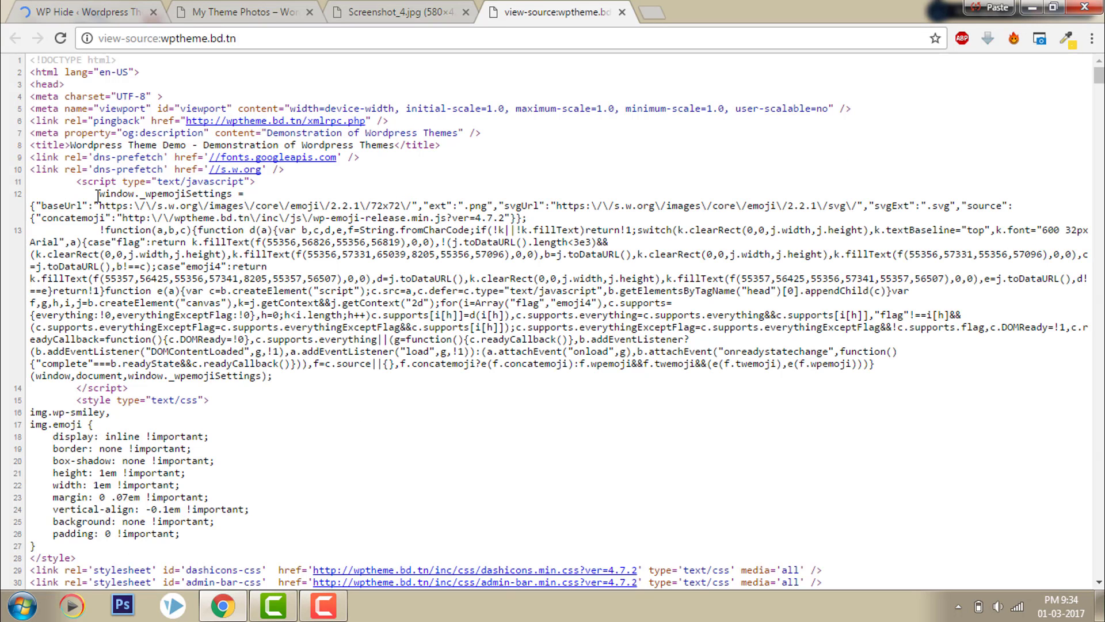
pyautogui.moveTo(98, 194); pyautogui.dragTo(878, 371)
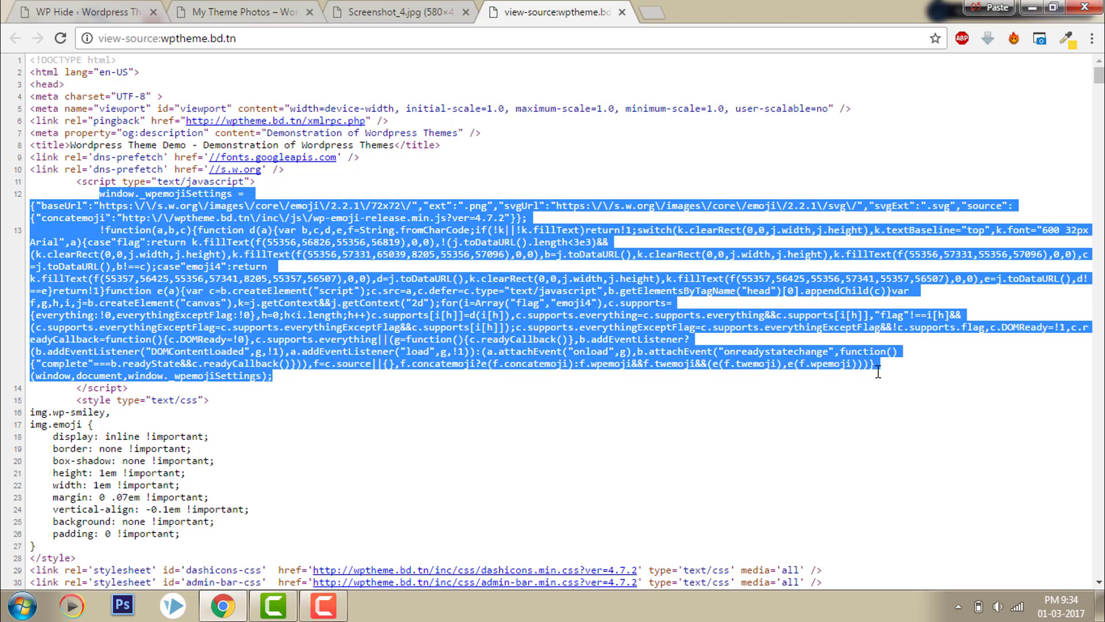
pyautogui.doubleClick(736, 316)
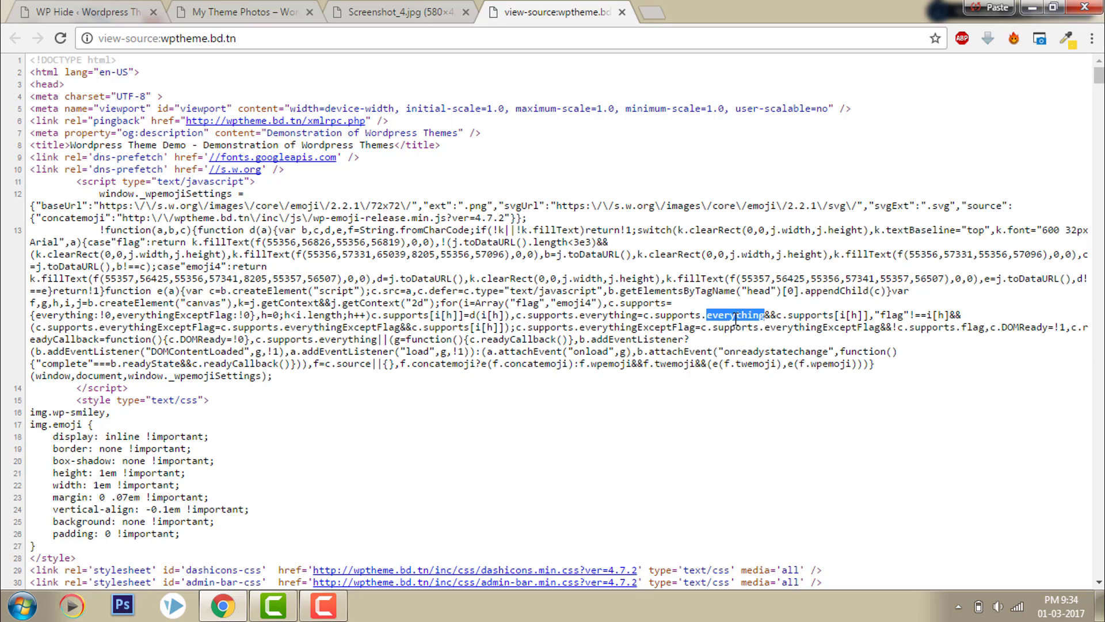
pyautogui.click(130, 4)
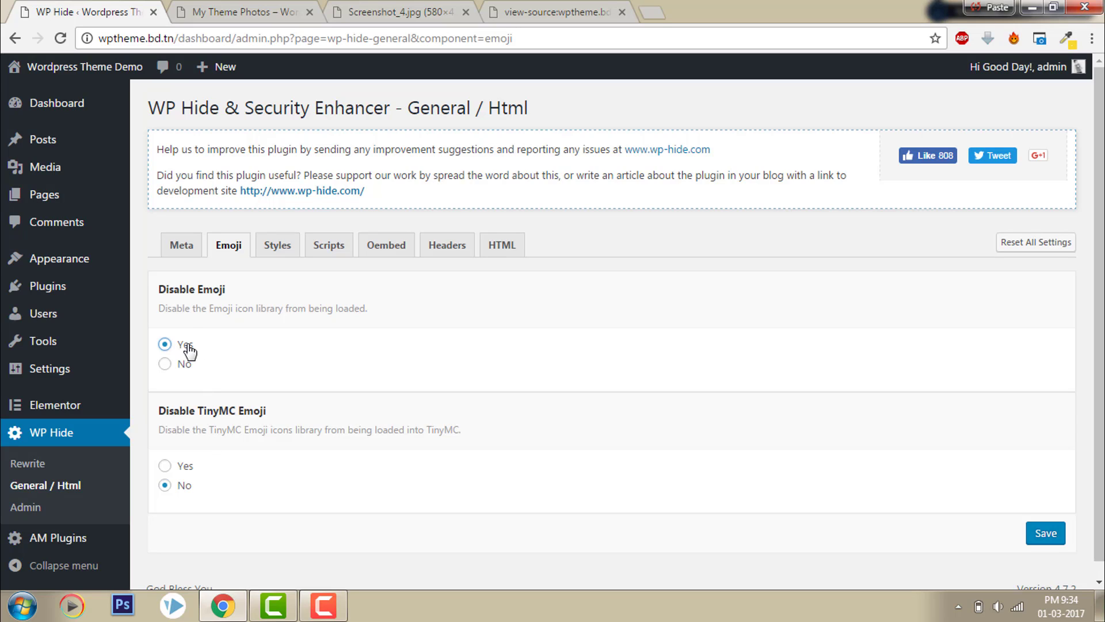
# Save Disable Emoji as Yes and reload the source to confirm the emoji script is gone
pyautogui.click(1059, 537)
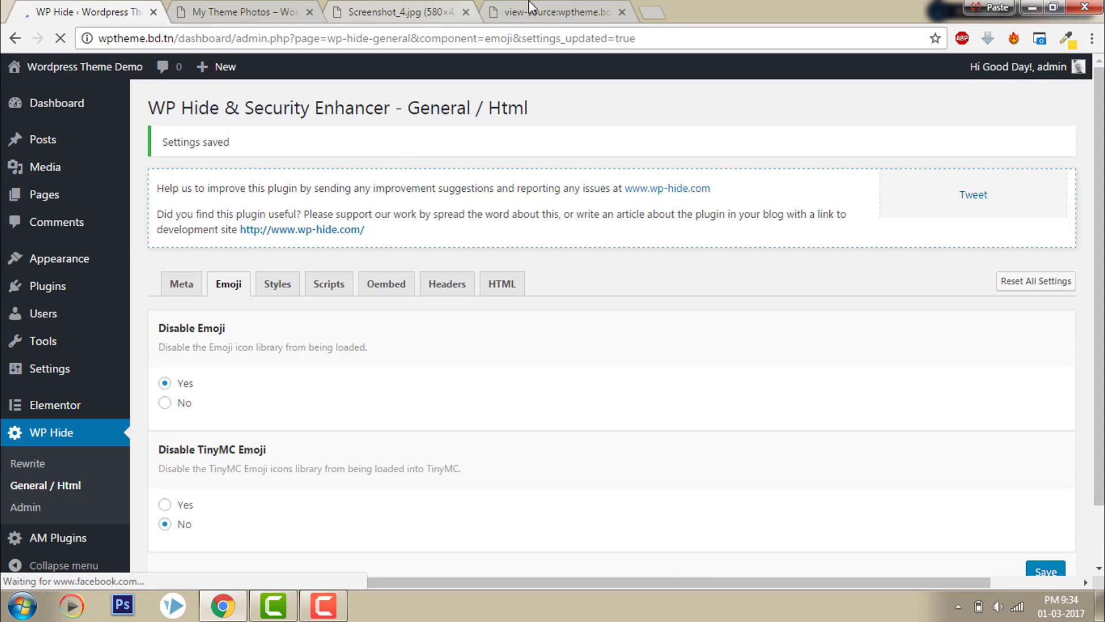
pyautogui.click(552, 12)
pyautogui.click(61, 38)
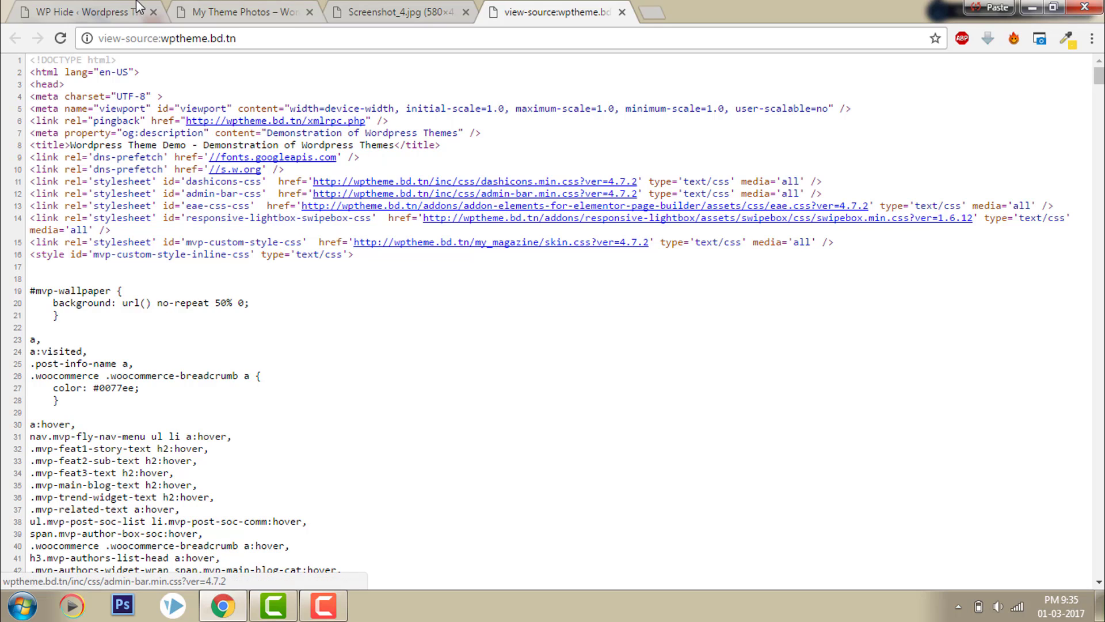
pyautogui.click(115, 7)
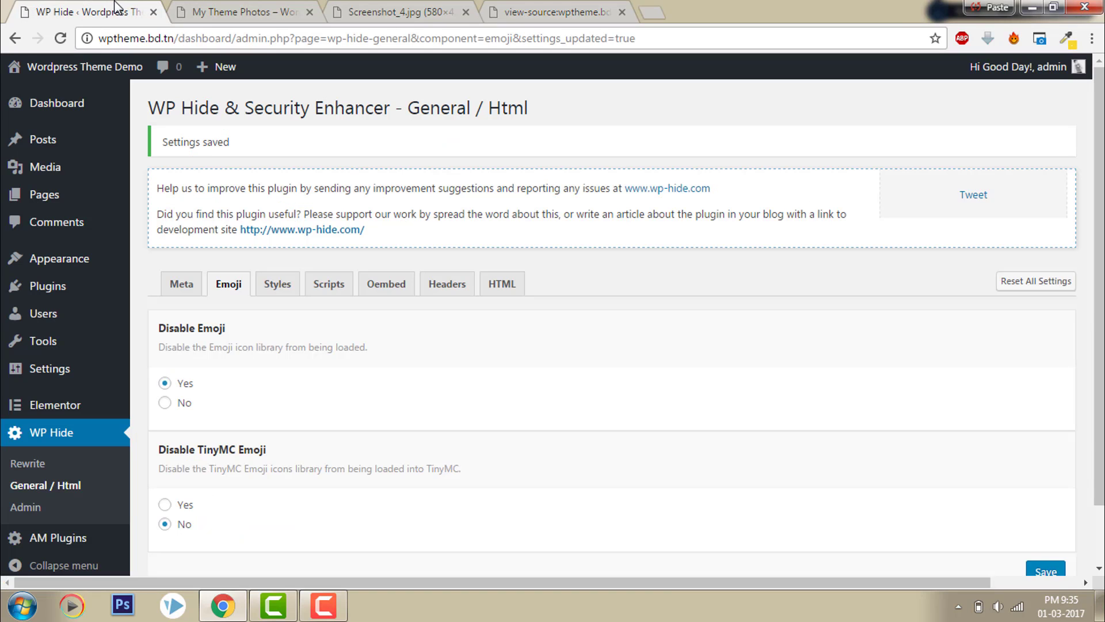
# Open the Styles settings and check the stylesheet links in the page source
pyautogui.click(285, 283)
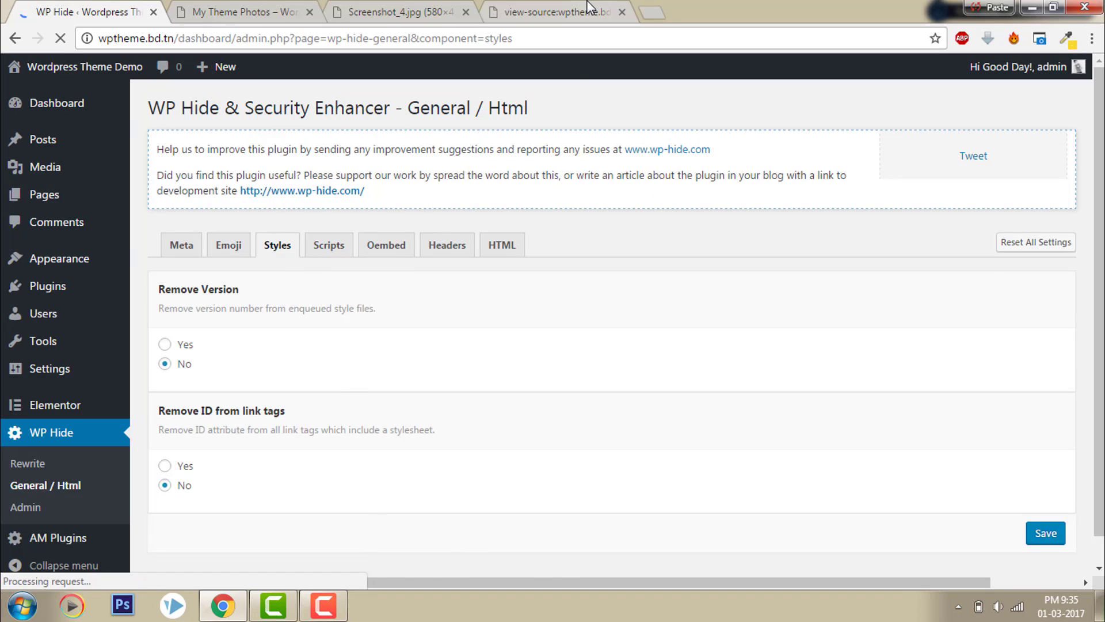
pyautogui.click(588, 11)
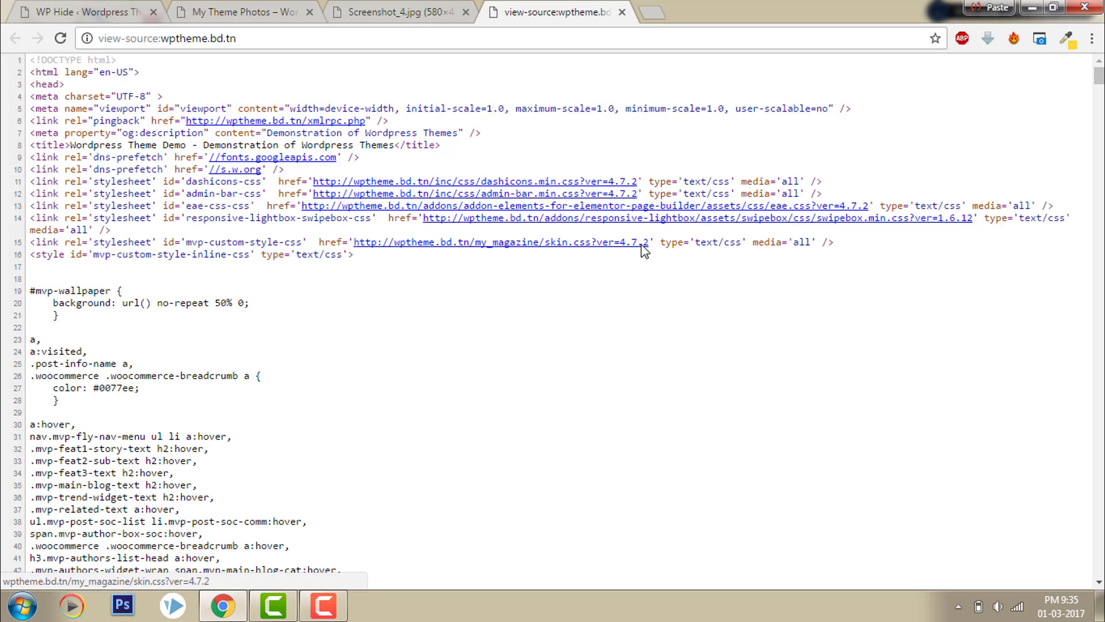
pyautogui.click(92, 13)
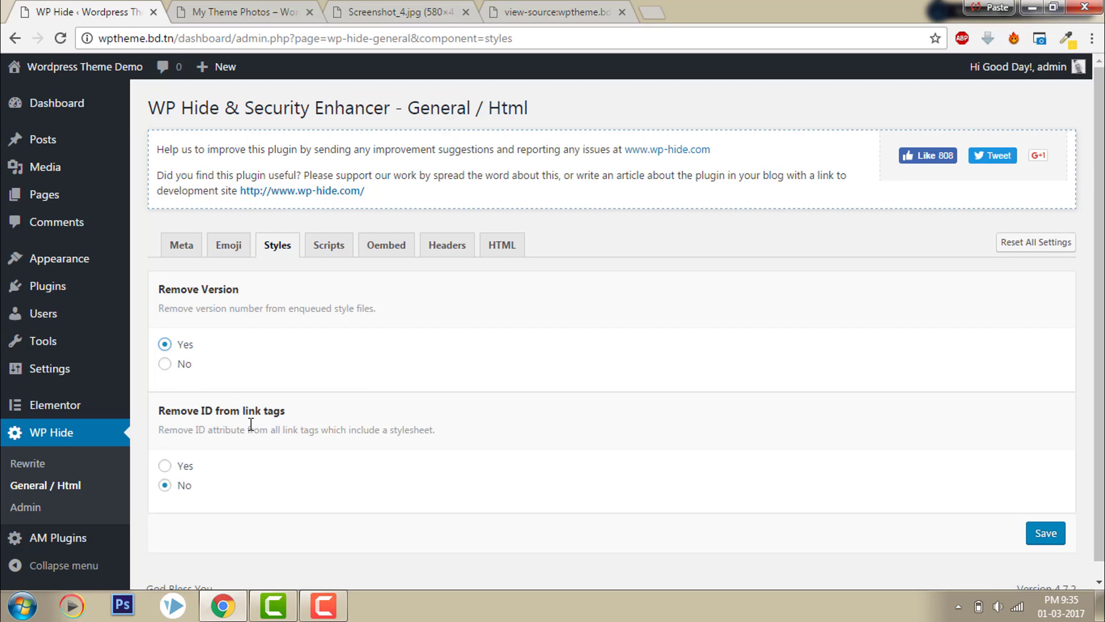
# Save Styles with Remove ID from link tags set to Yes and reload the source to verify
pyautogui.click(188, 466)
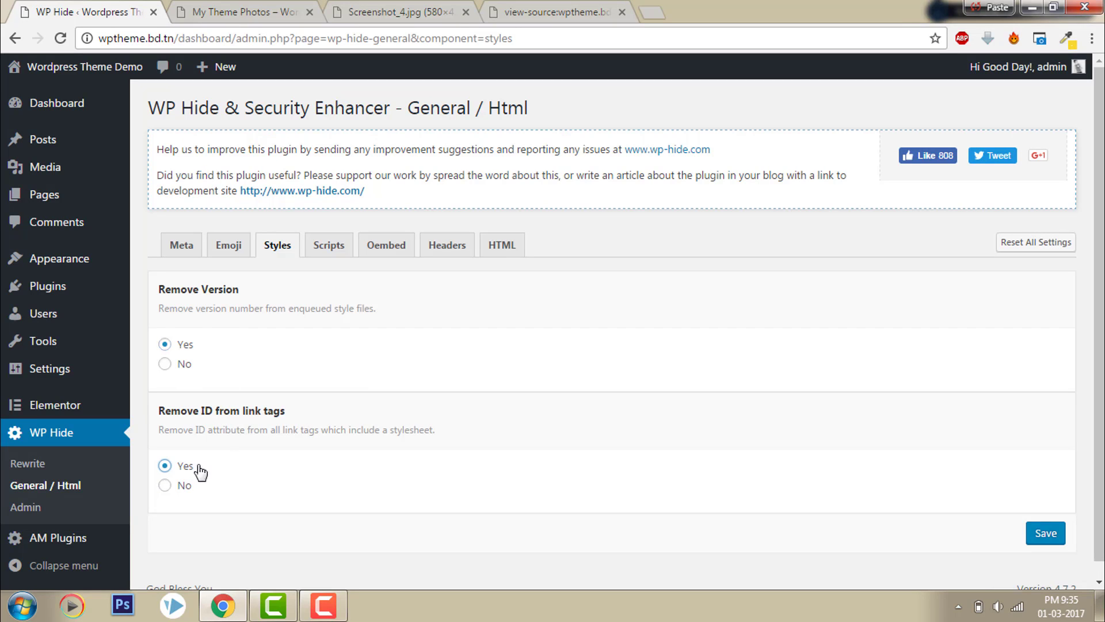
pyautogui.click(1045, 534)
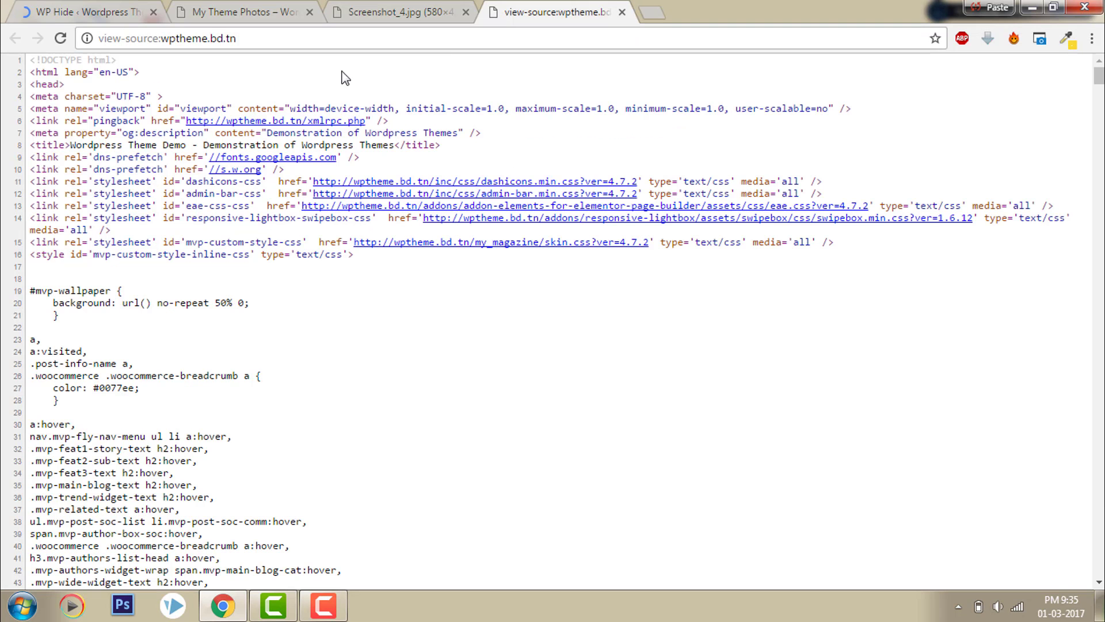
pyautogui.click(514, 8)
pyautogui.click(61, 38)
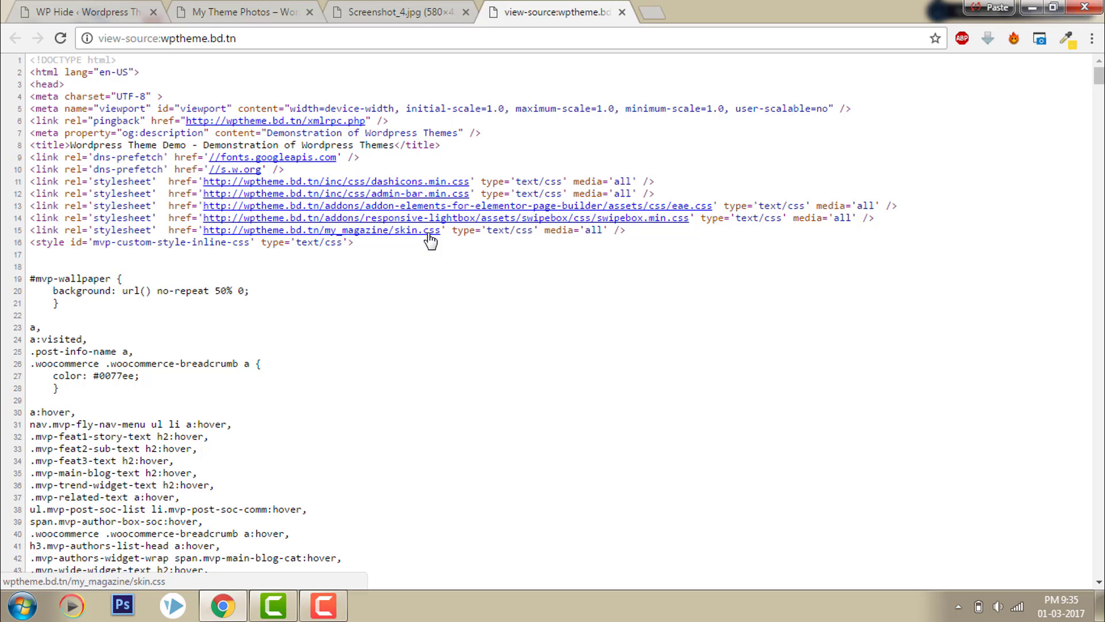
pyautogui.click(84, 10)
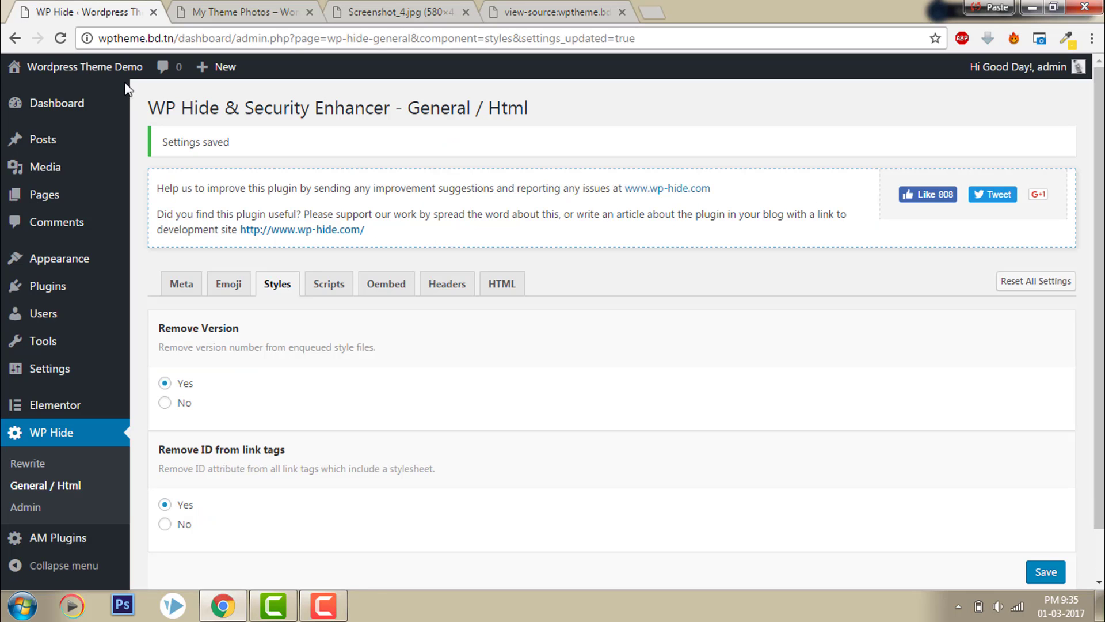
pyautogui.click(344, 291)
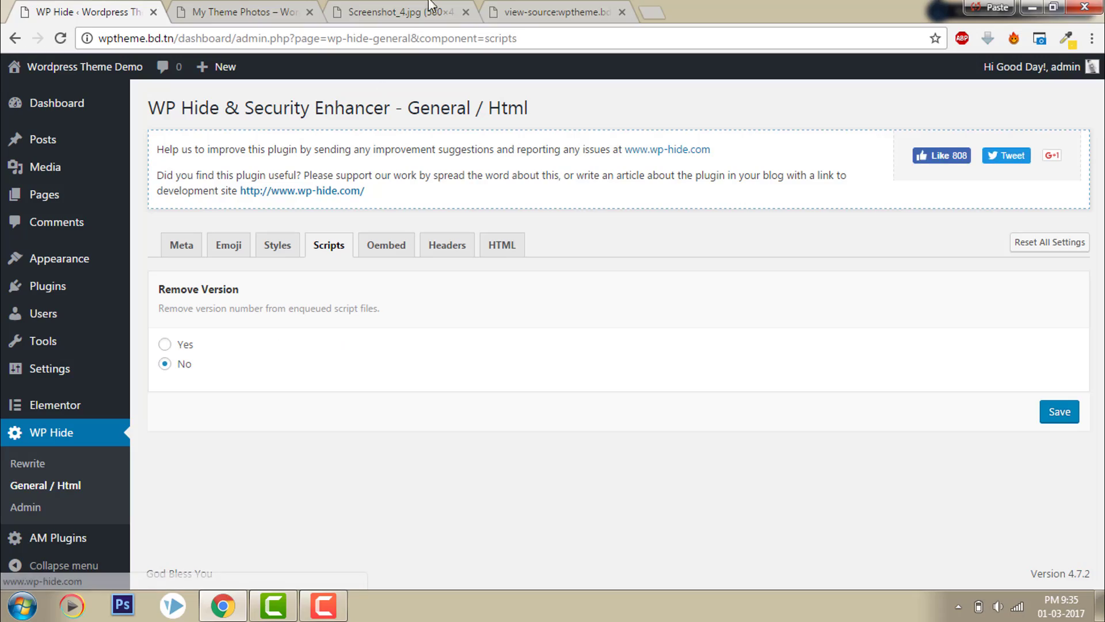
# Inspect the versioned script URLs (?ver=4.7.2) in the page source
pyautogui.click(507, 14)
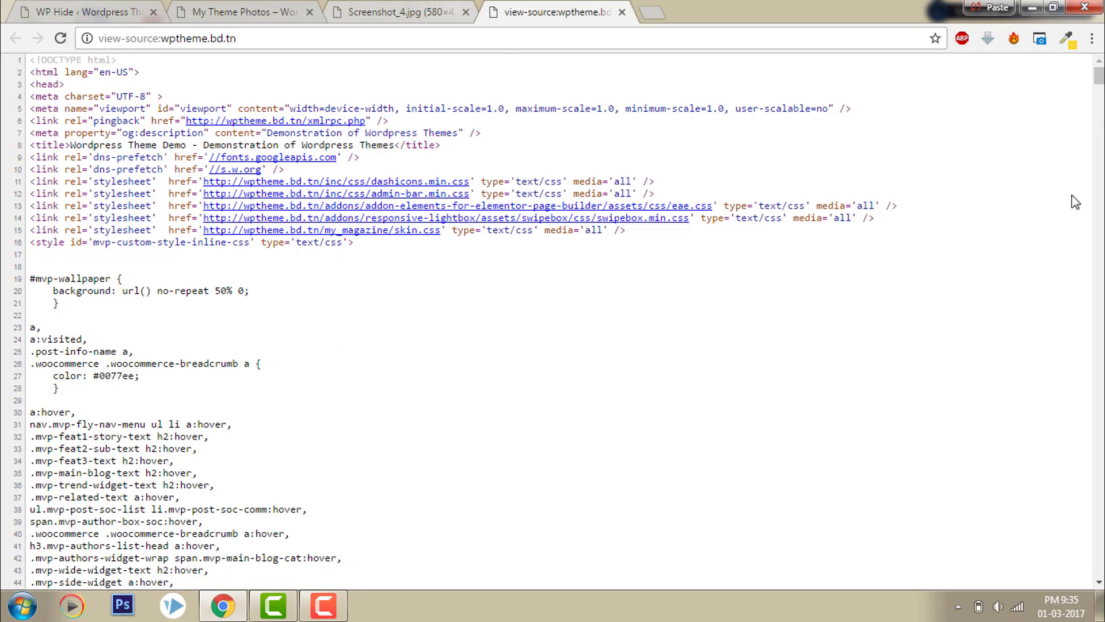
pyautogui.moveTo(1099, 75); pyautogui.dragTo(1077, 561)
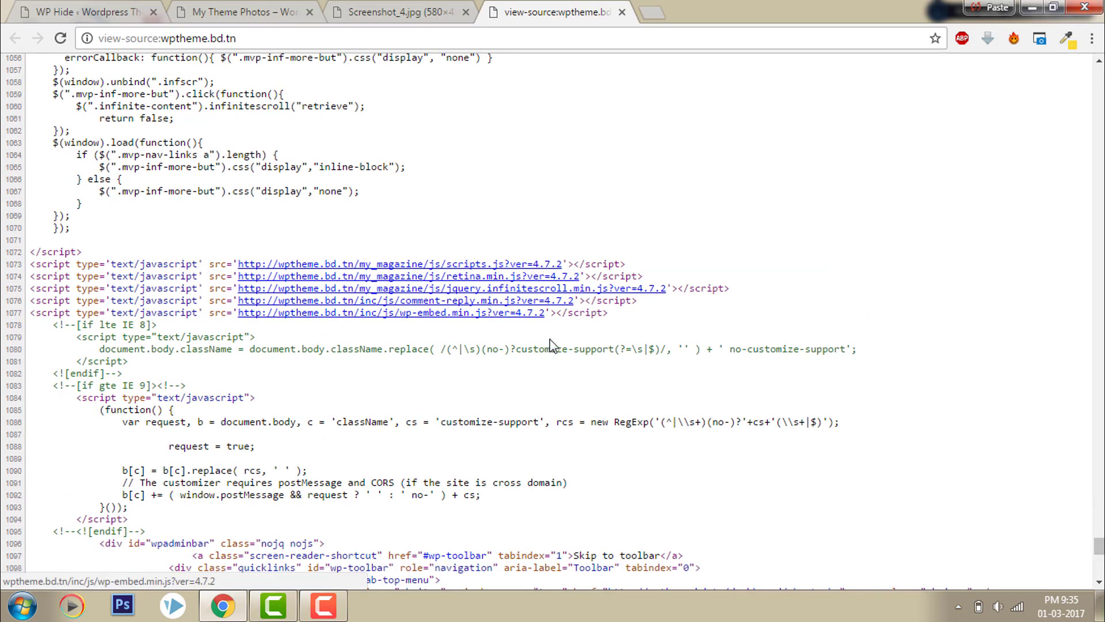
pyautogui.click(86, 11)
# Save Scripts Remove Version as Yes and reload the source to confirm versions are dropped
pyautogui.click(182, 346)
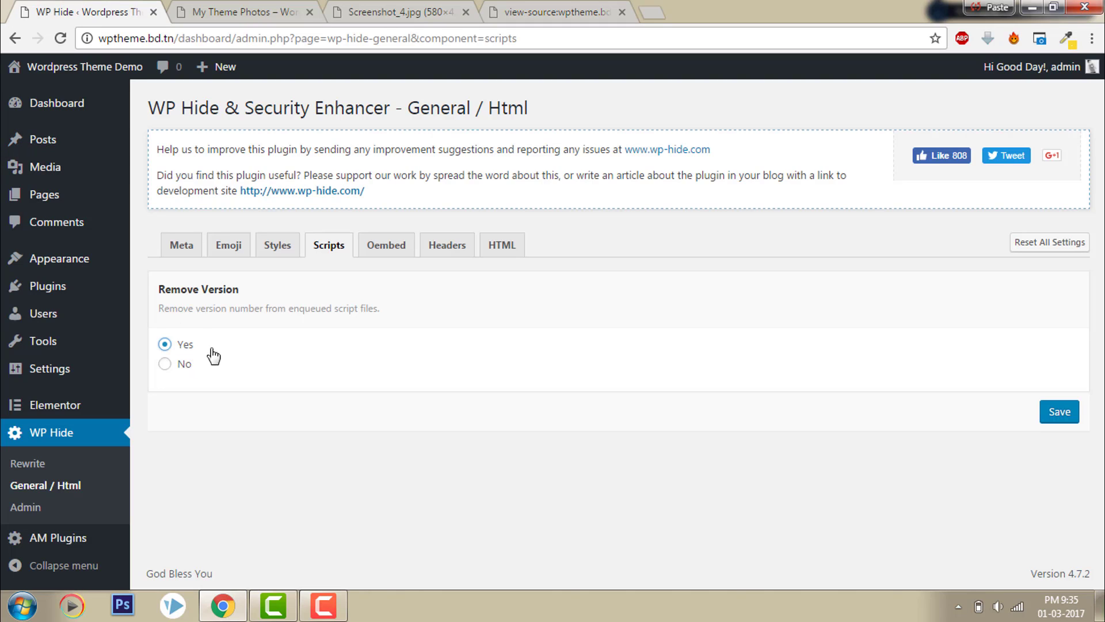
pyautogui.click(1067, 418)
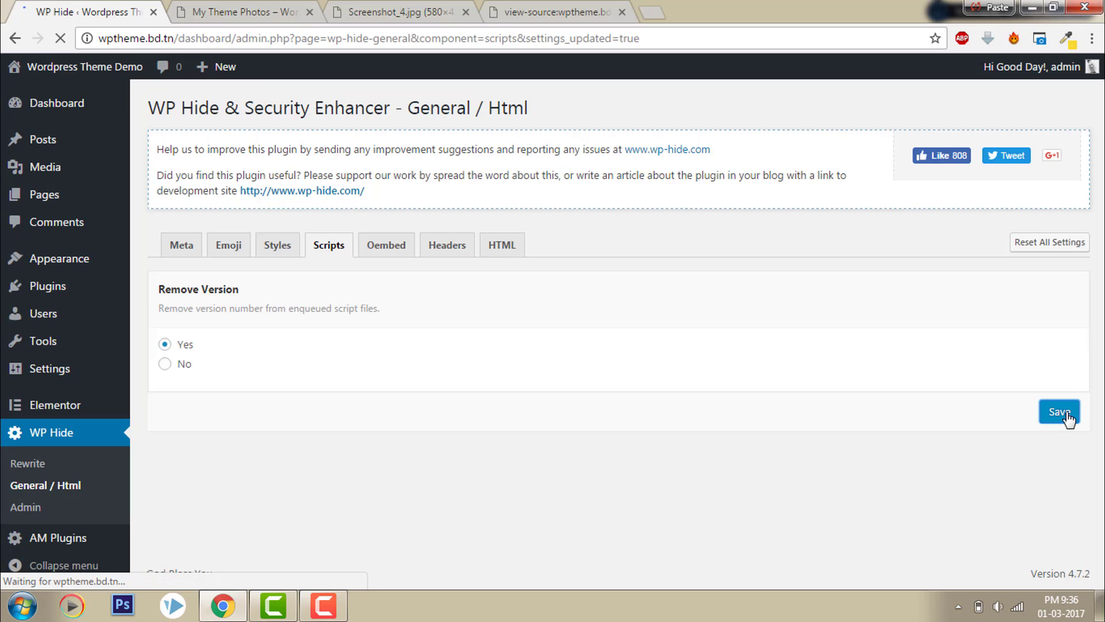
pyautogui.click(396, 12)
pyautogui.click(515, 11)
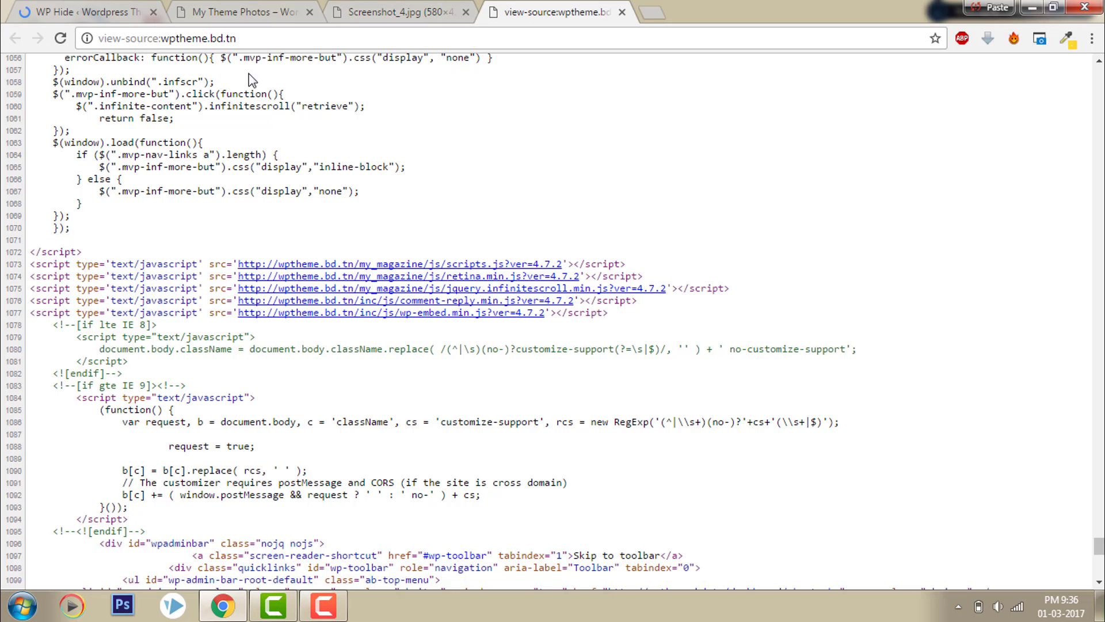
pyautogui.click(61, 39)
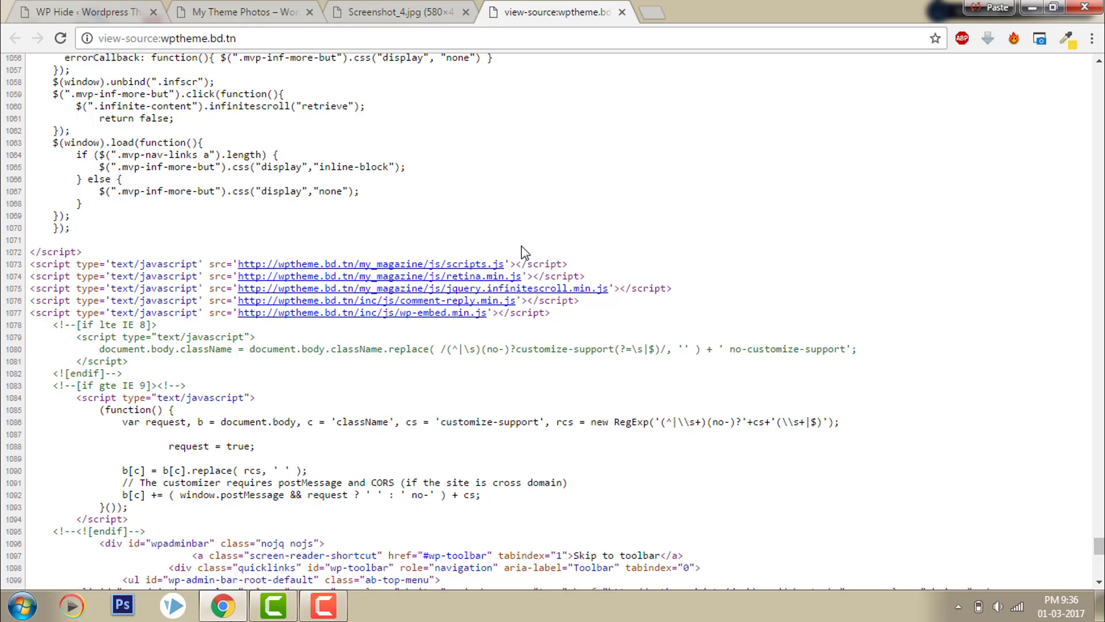
pyautogui.click(78, 8)
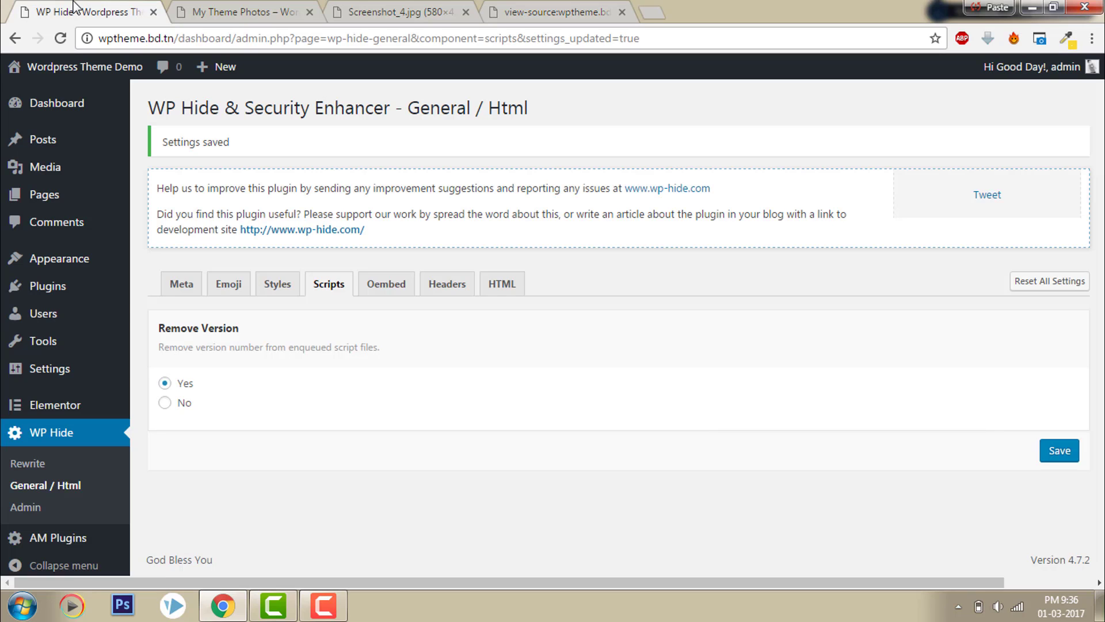
pyautogui.click(396, 288)
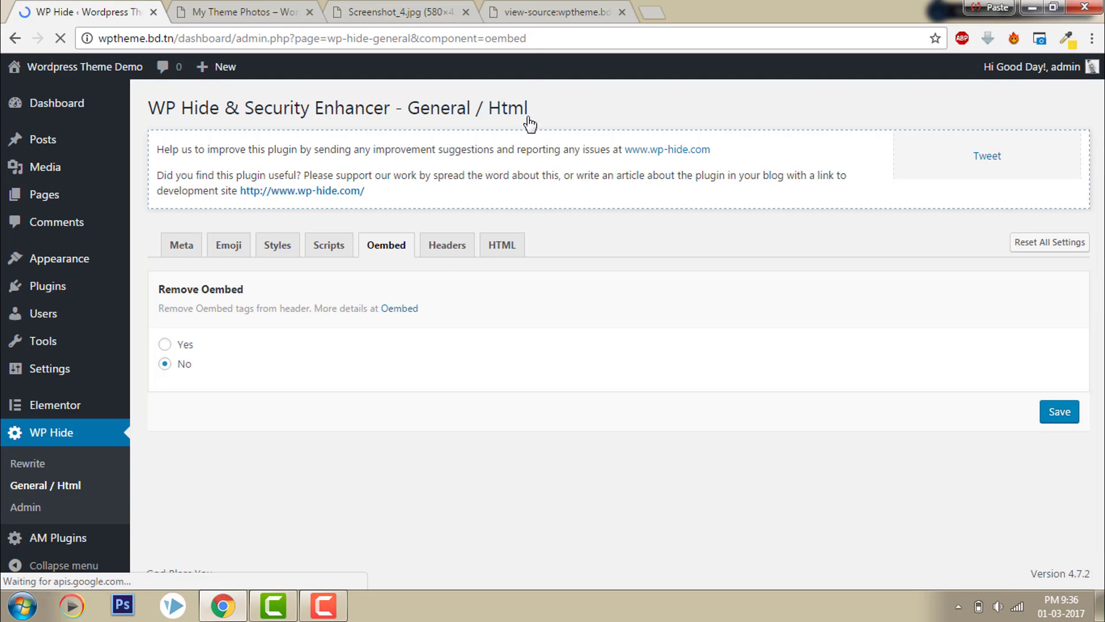
# Find the oEmbed link lines around line 252 in the site's page source
pyautogui.click(530, 12)
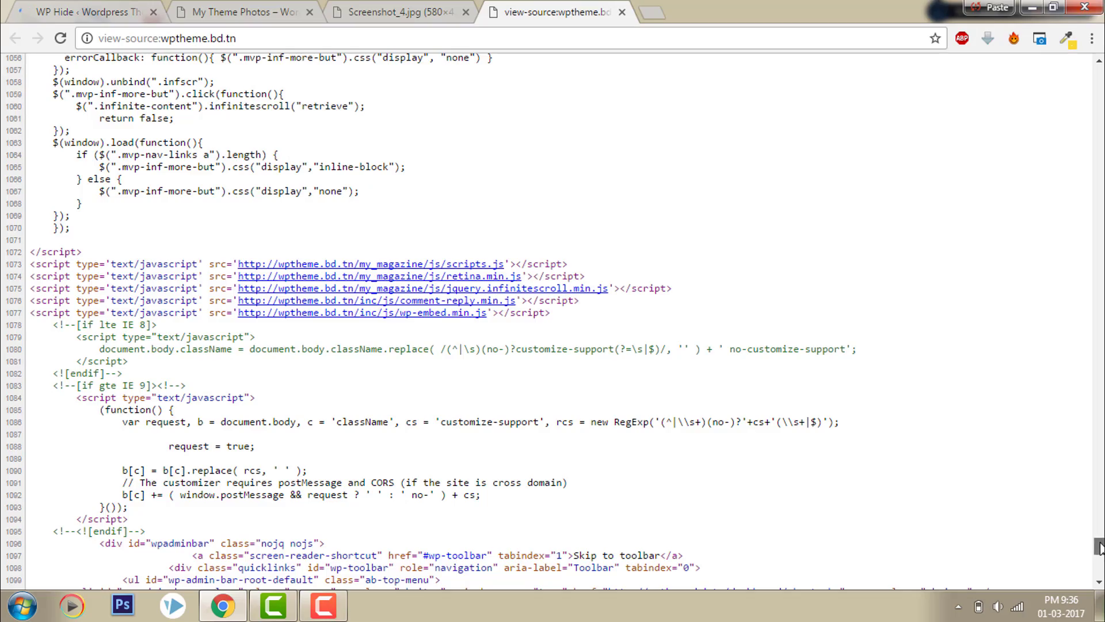
pyautogui.moveTo(1098, 545); pyautogui.dragTo(1099, 73)
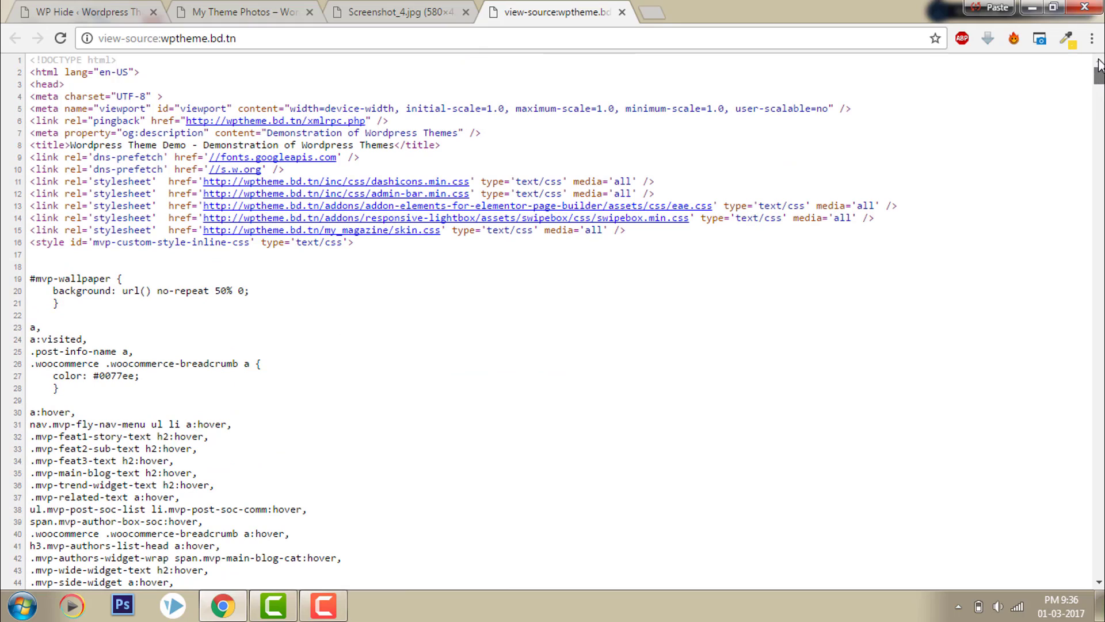
pyautogui.moveTo(1100, 74); pyautogui.dragTo(1099, 166)
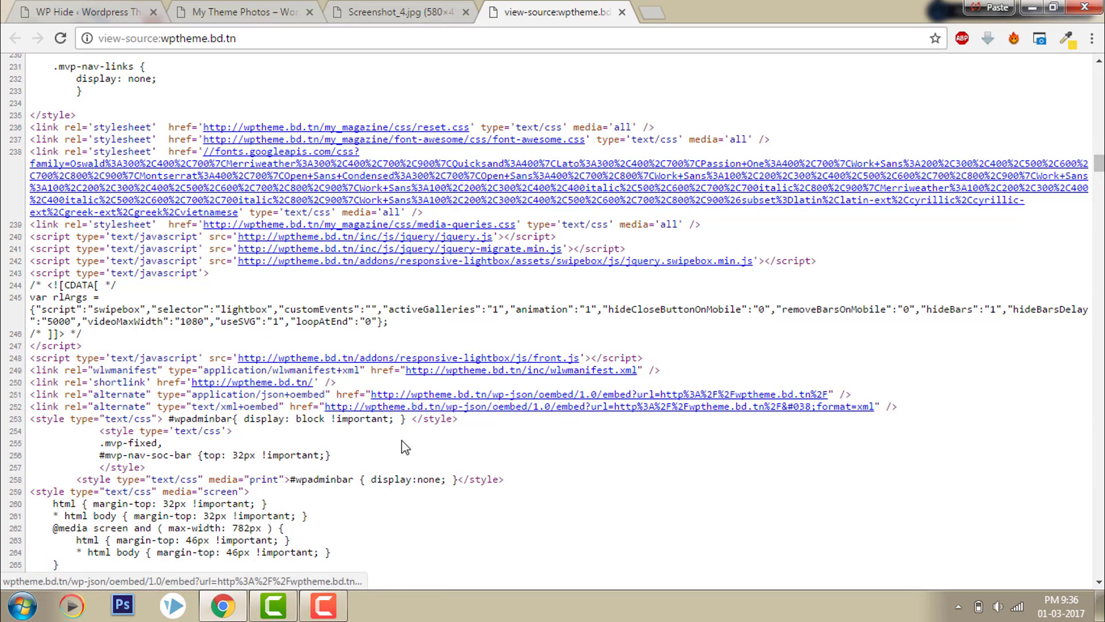
pyautogui.moveTo(250, 404); pyautogui.dragTo(290, 412)
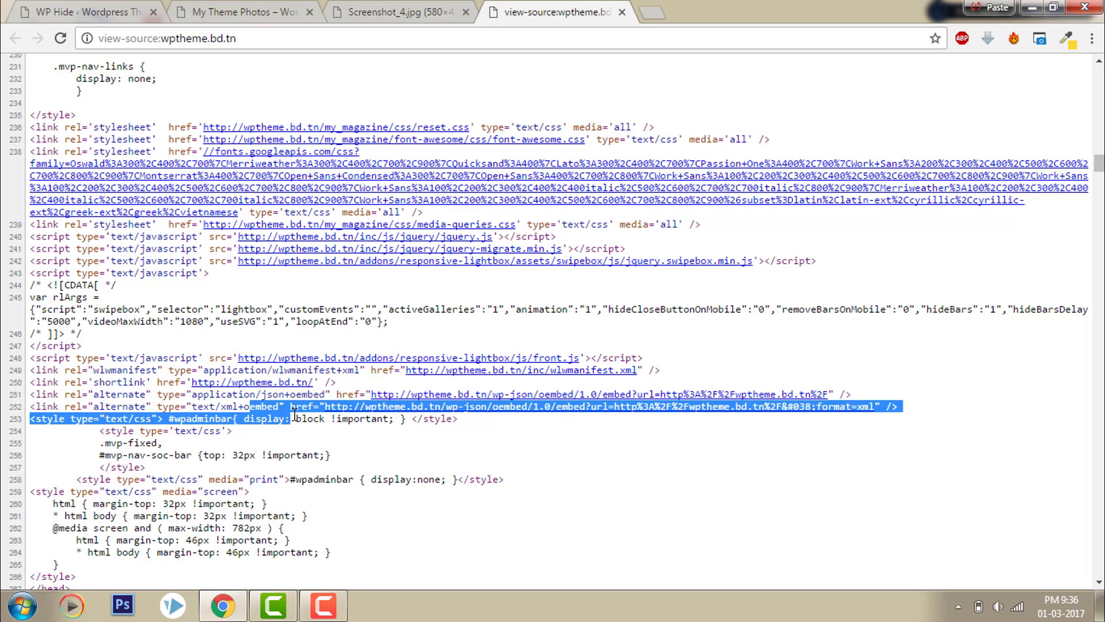
pyautogui.click(294, 415)
pyautogui.doubleClick(291, 407)
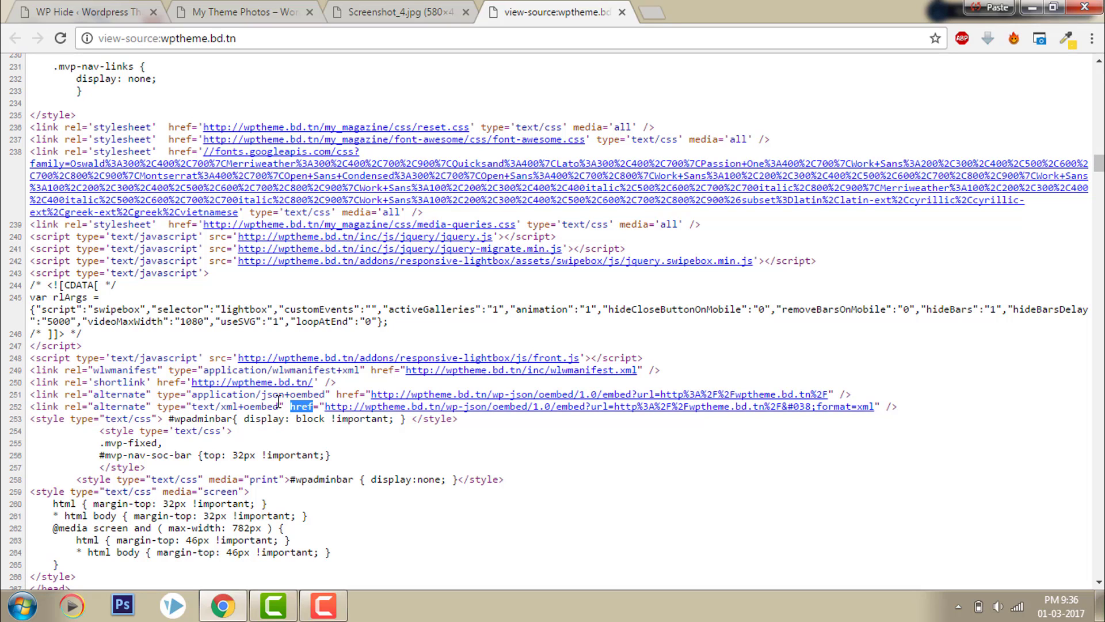
pyautogui.click(279, 401)
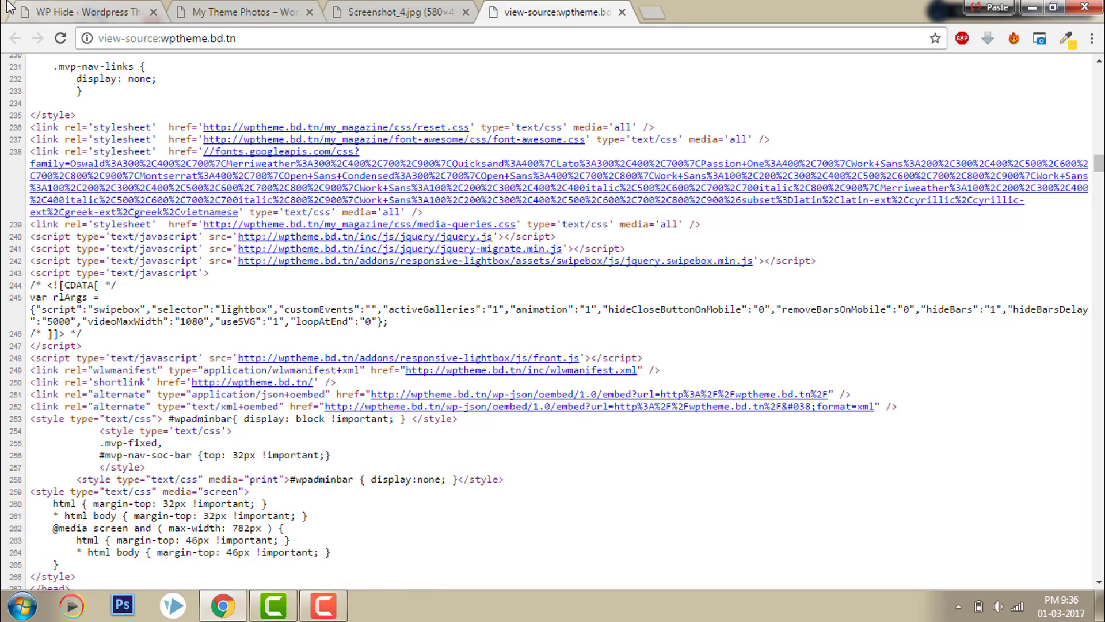
# Save Remove Oembed as Yes and reload the source to confirm the oEmbed links are gone
pyautogui.click(86, 12)
pyautogui.click(185, 346)
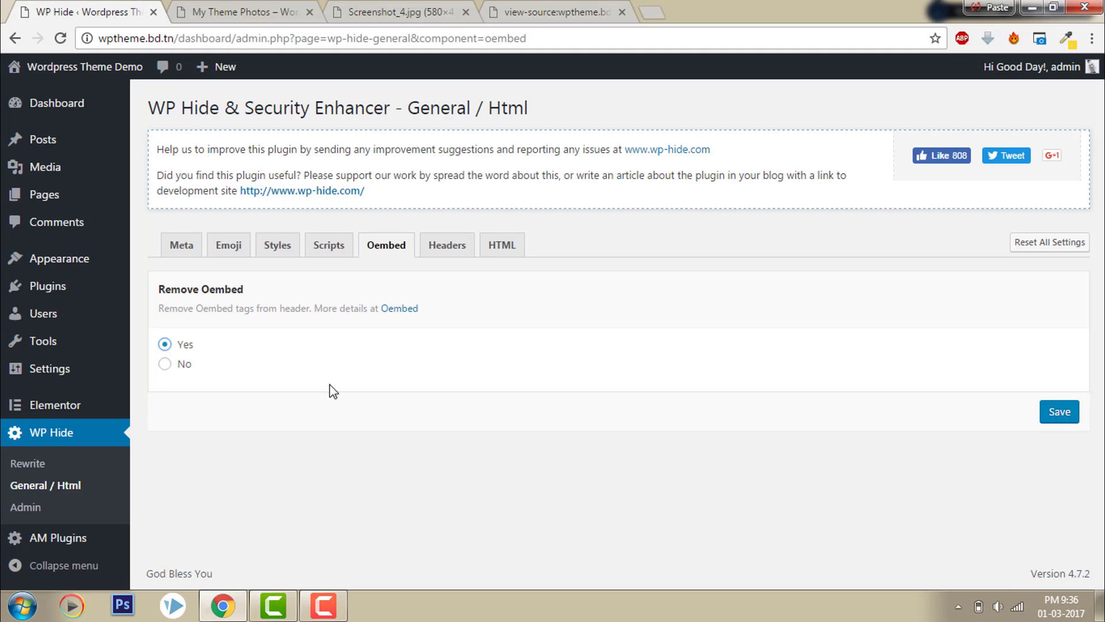
pyautogui.click(1059, 413)
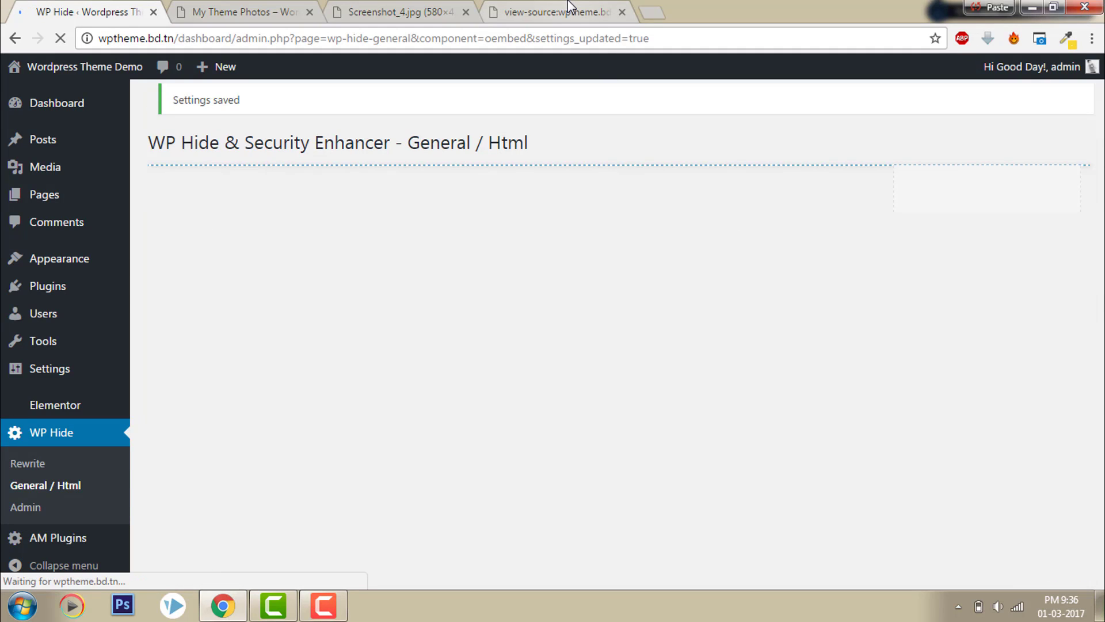
pyautogui.click(570, 11)
pyautogui.click(60, 39)
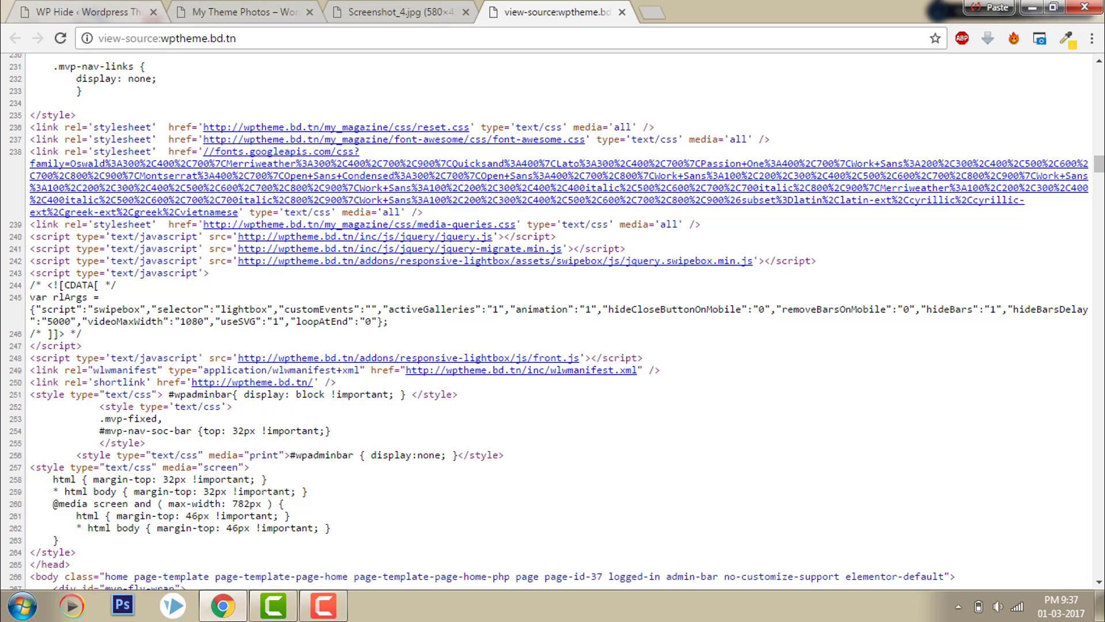
pyautogui.scroll(6, 553, 322)
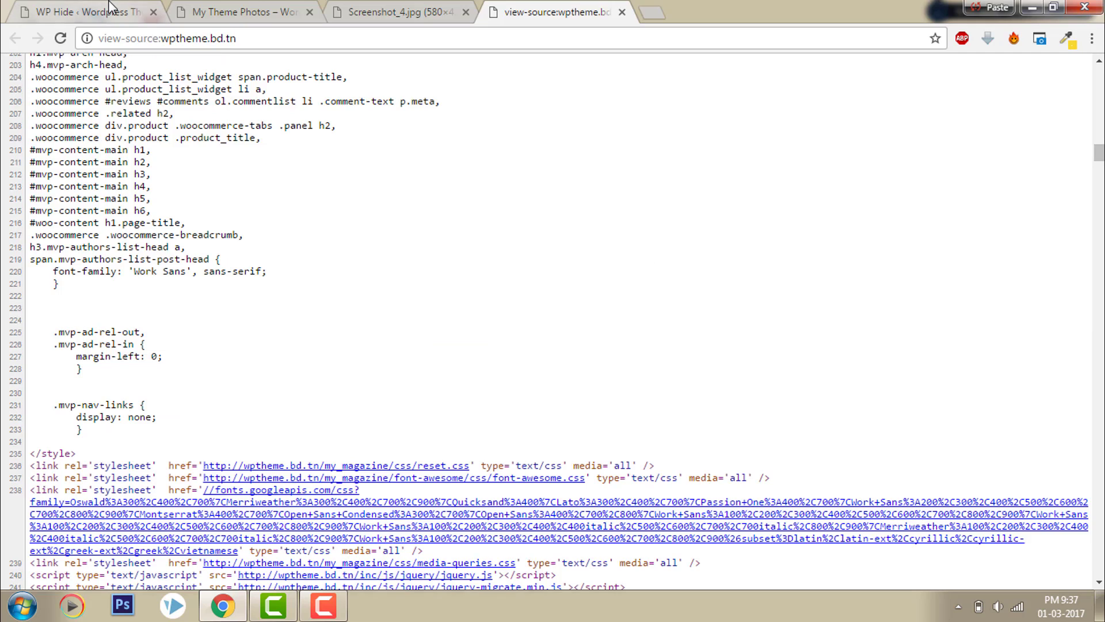
pyautogui.click(110, 11)
pyautogui.click(447, 285)
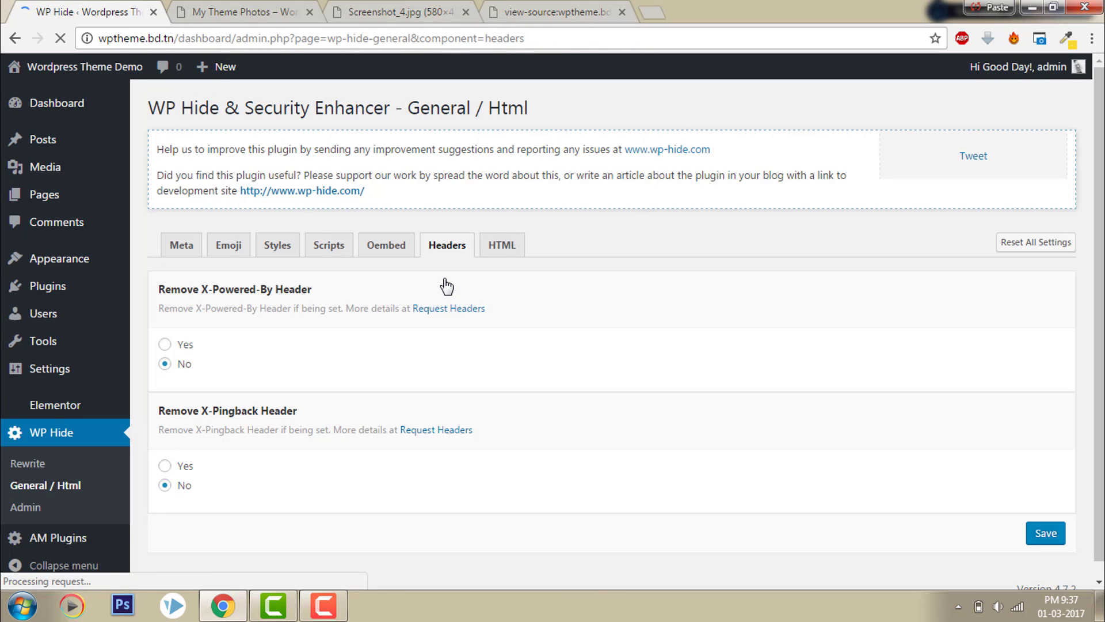
# Review the HTML settings, leaving every option at No
pyautogui.click(515, 253)
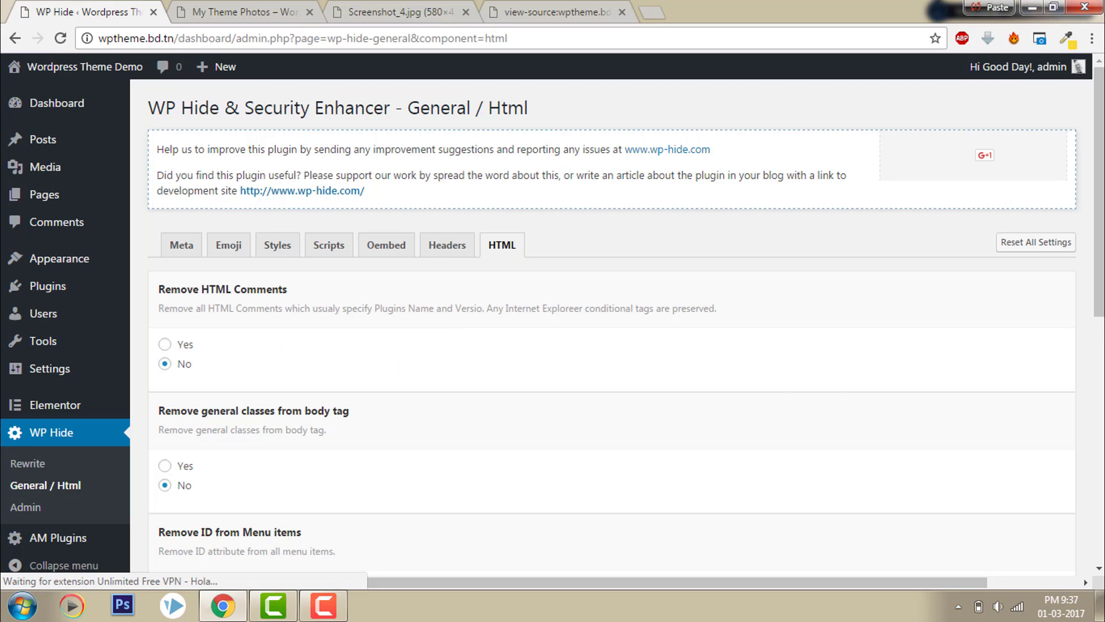
pyautogui.scroll(-6, 1099, 443)
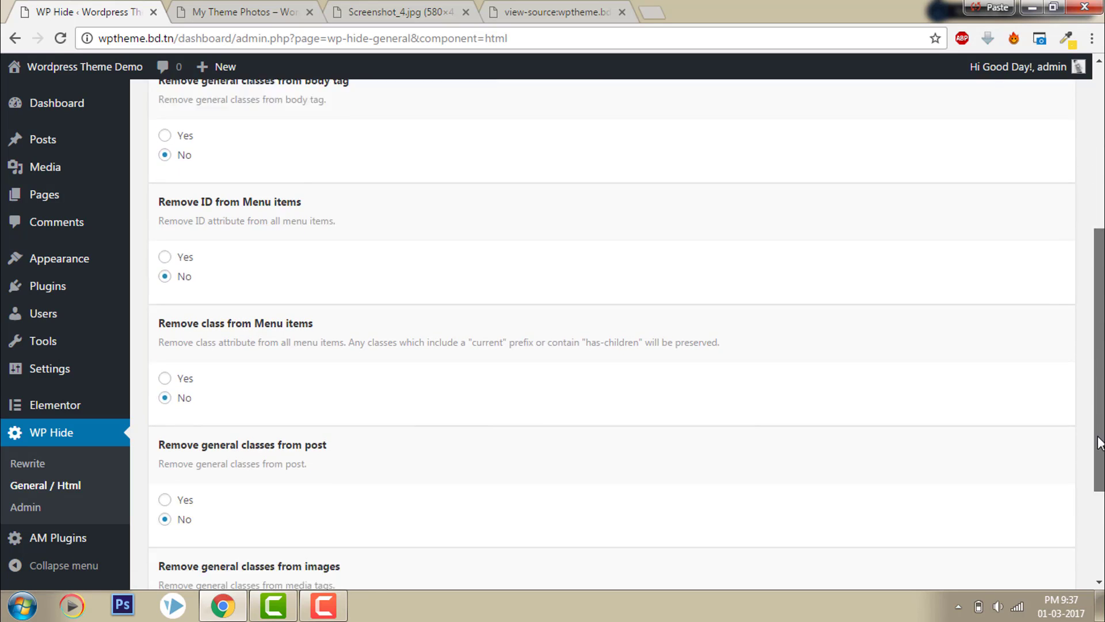
pyautogui.scroll(-3, 1100, 444)
pyautogui.scroll(6, 1099, 443)
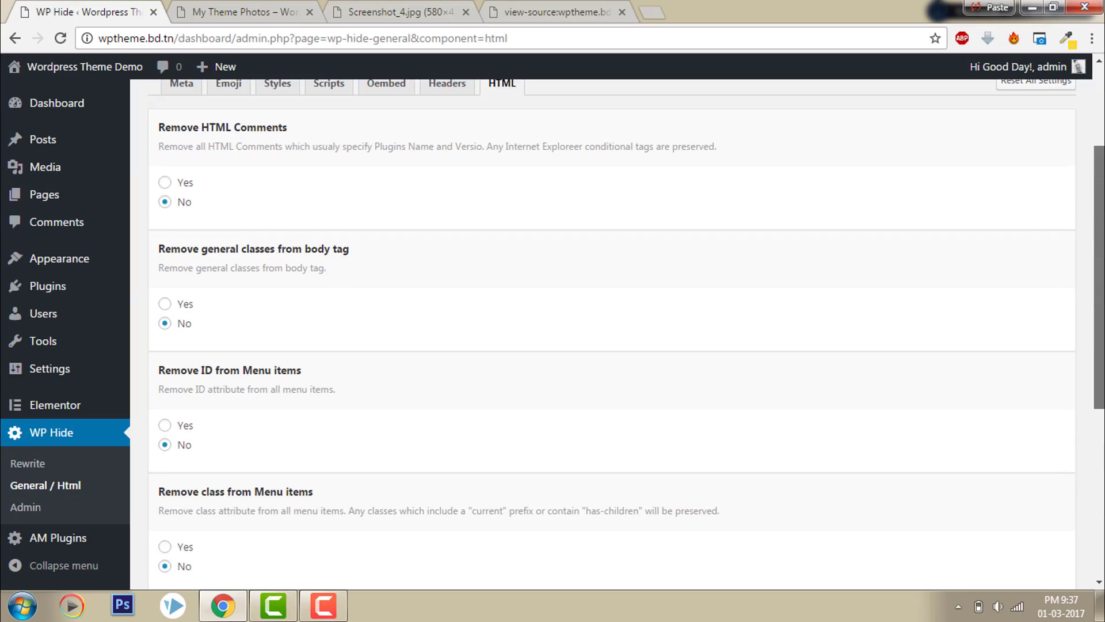
# Scroll the site's page source back to the top, then open a blank browser tab
pyautogui.click(578, 8)
pyautogui.scroll(10, 1100, 81)
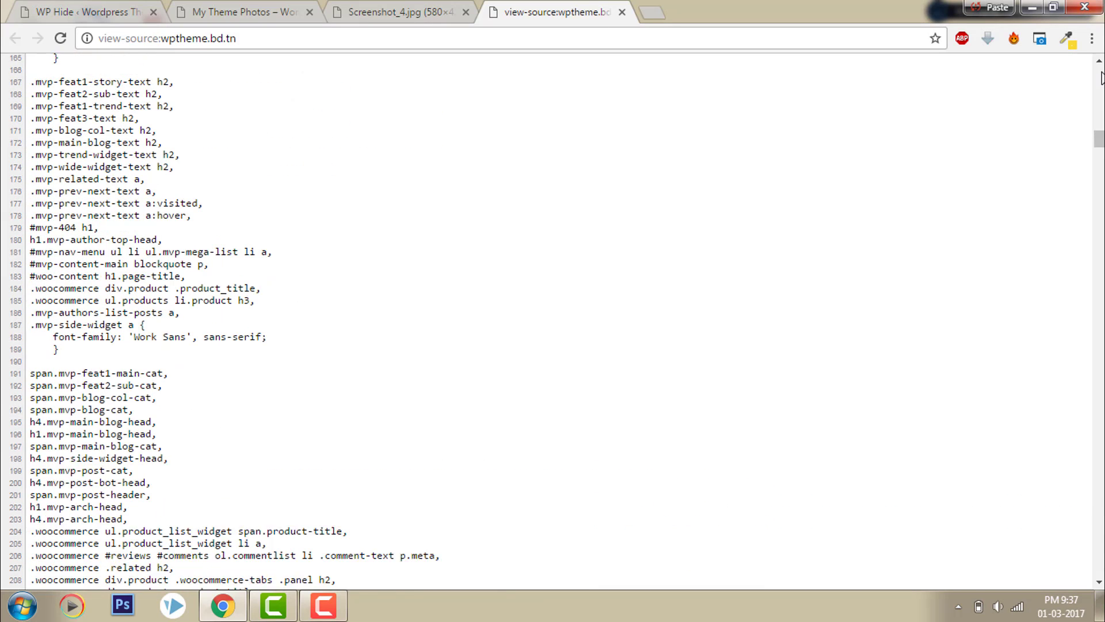
pyautogui.scroll(8, 1100, 81)
pyautogui.scroll(3, 1099, 80)
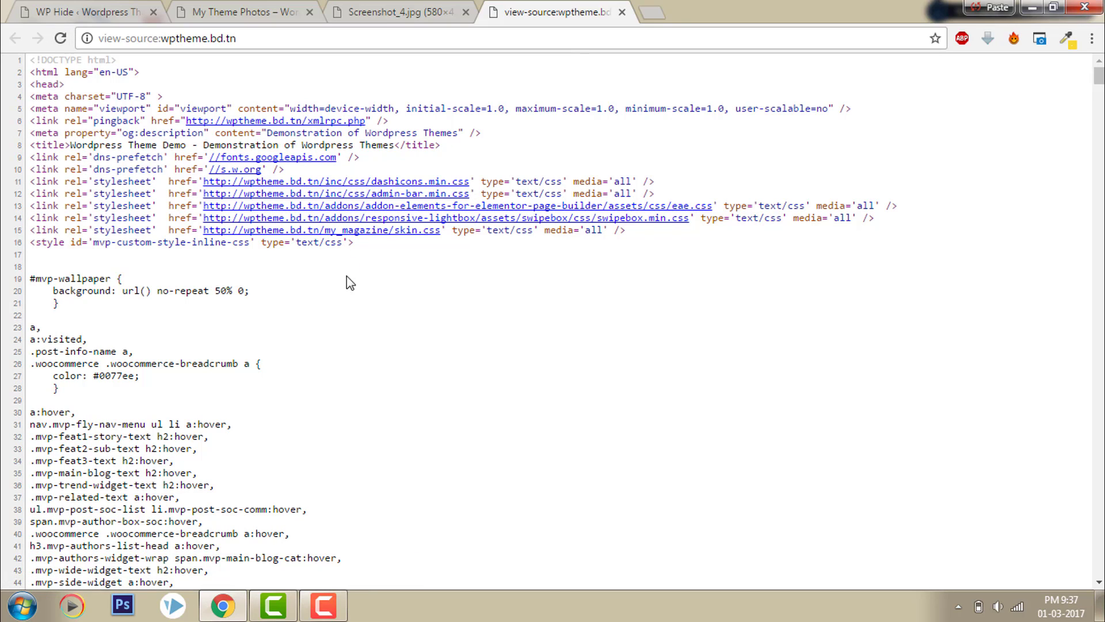
pyautogui.click(651, 12)
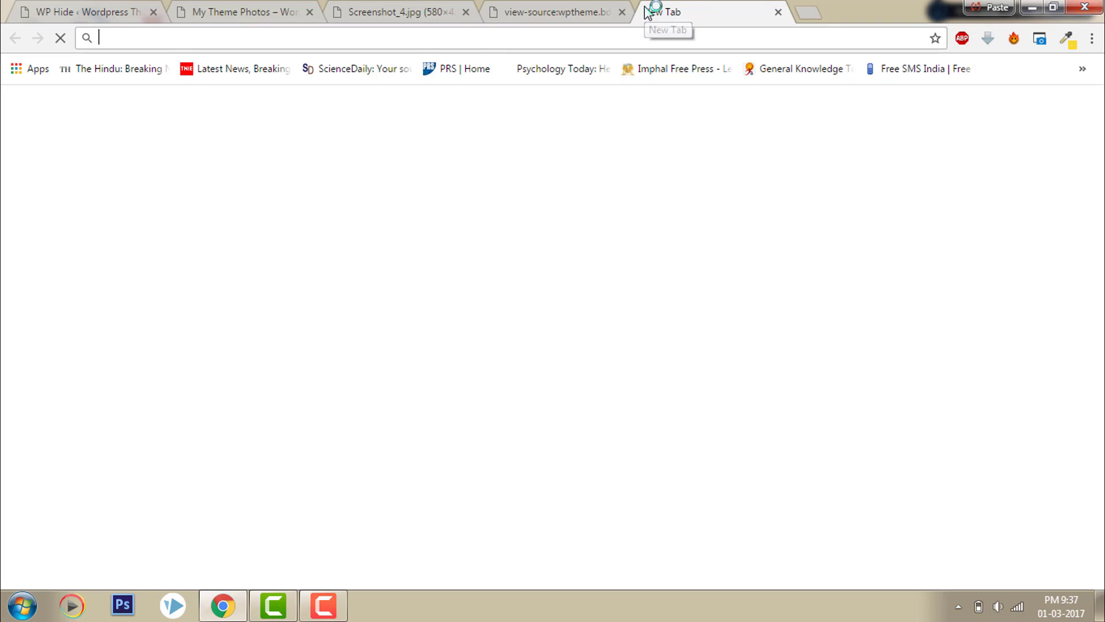
# Load view-source:wpthemes.bd.tn for comparison, scroll through it, then return to wptheme.bd.tn's source
pyautogui.write('wpthemes')
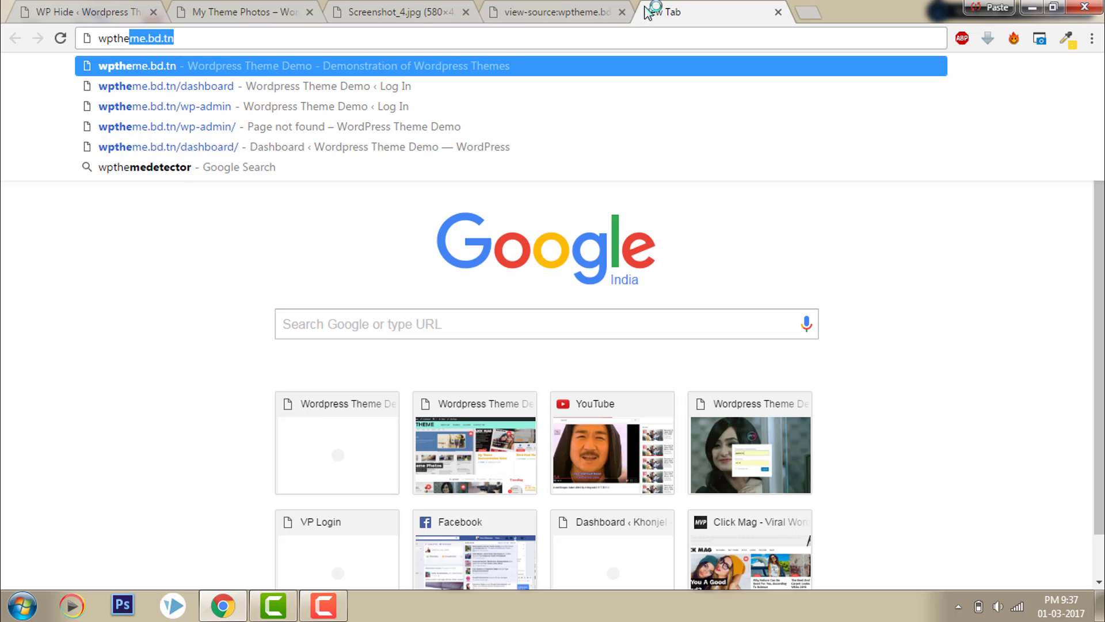
pyautogui.write('.bdt.in')
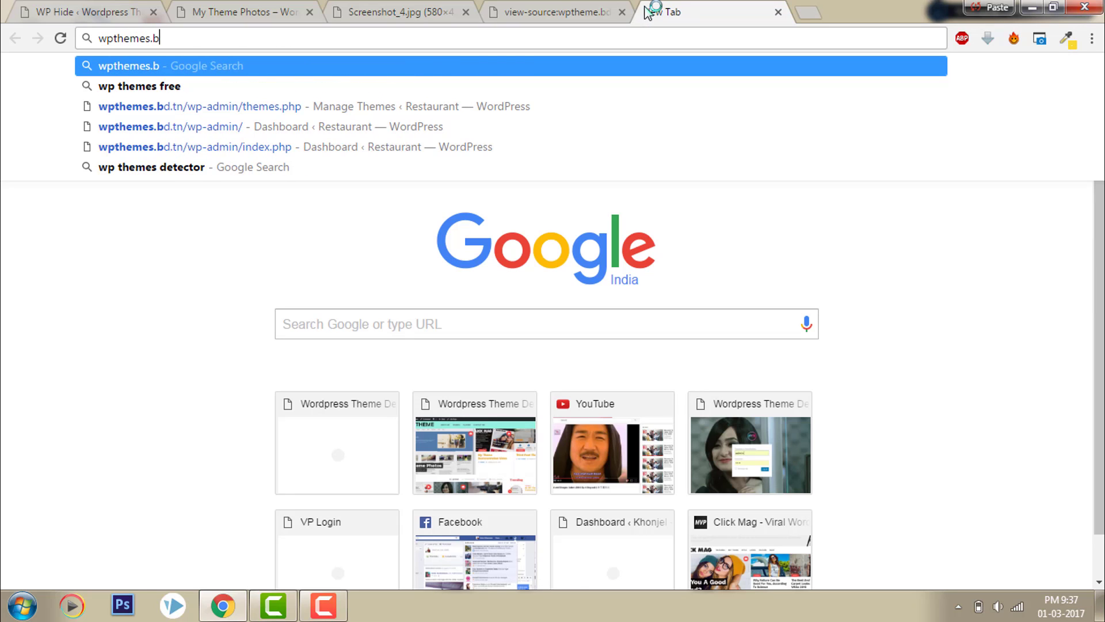
pyautogui.press('BackSpace')
pyautogui.press('BackSpace')
pyautogui.press('BackSpace')
pyautogui.press('BackSpace')
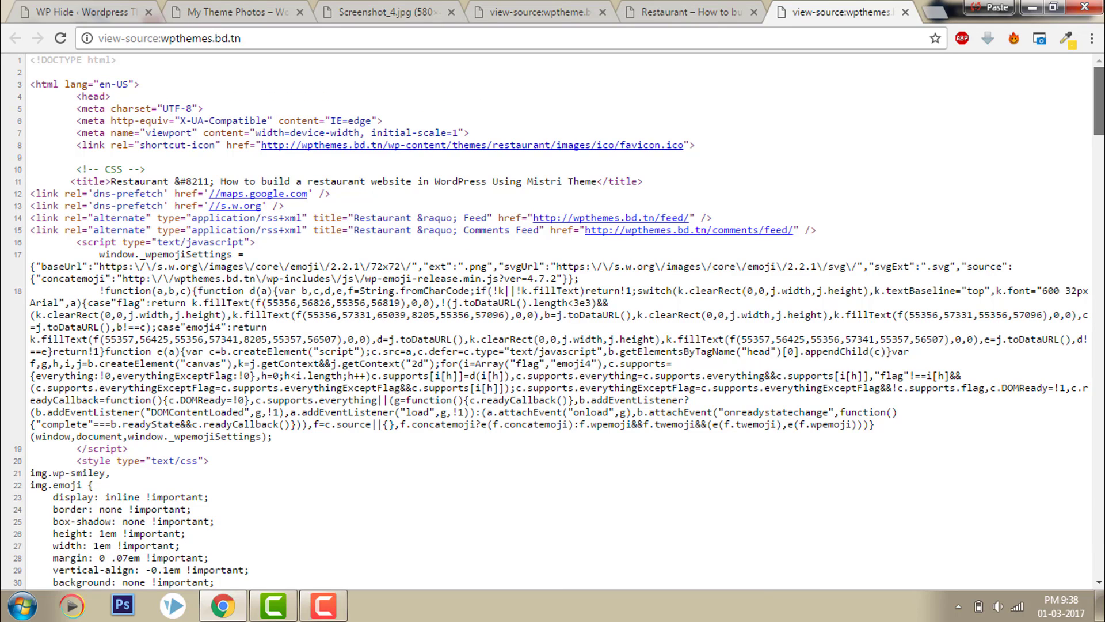
pyautogui.scroll(-1, 1099, 101)
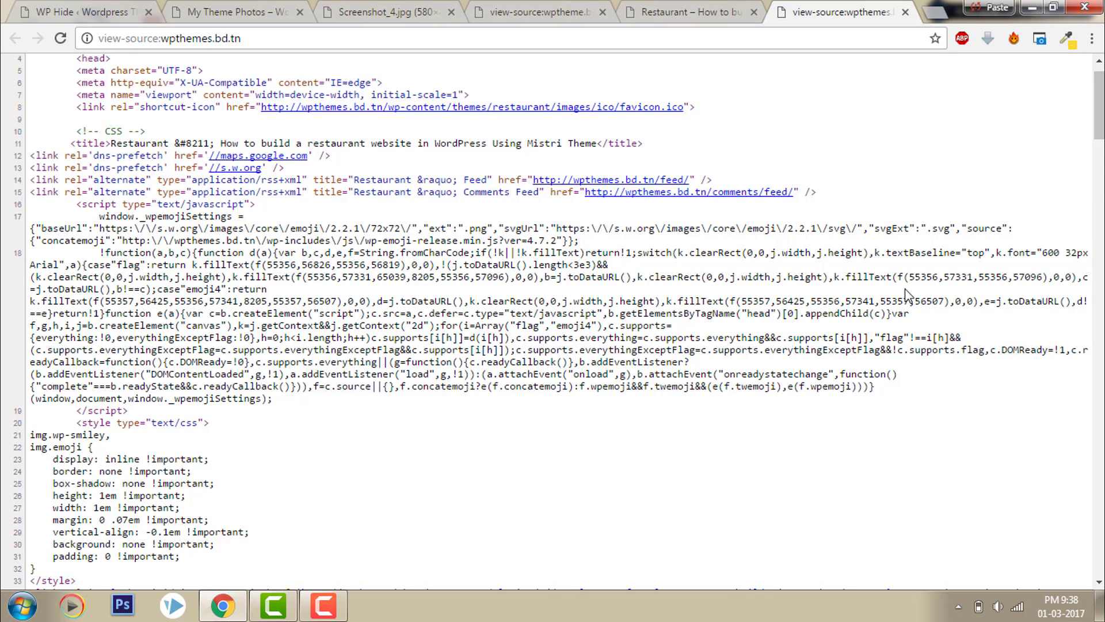
pyautogui.scroll(-2, 1099, 185)
pyautogui.scroll(-4, 783, 316)
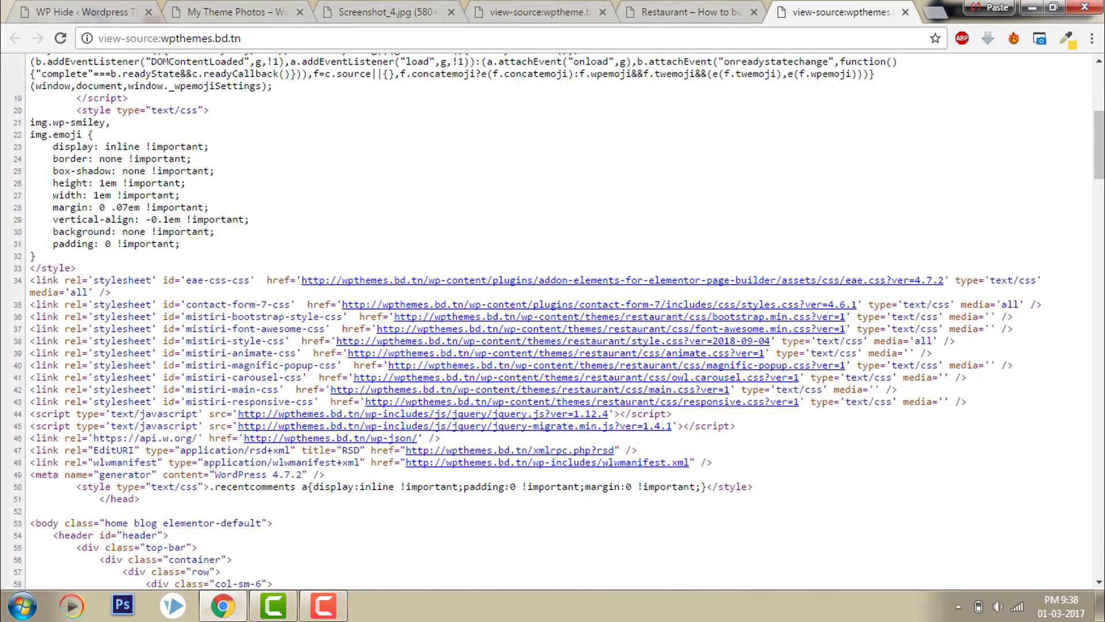
pyautogui.moveTo(1100, 185); pyautogui.dragTo(1074, 120)
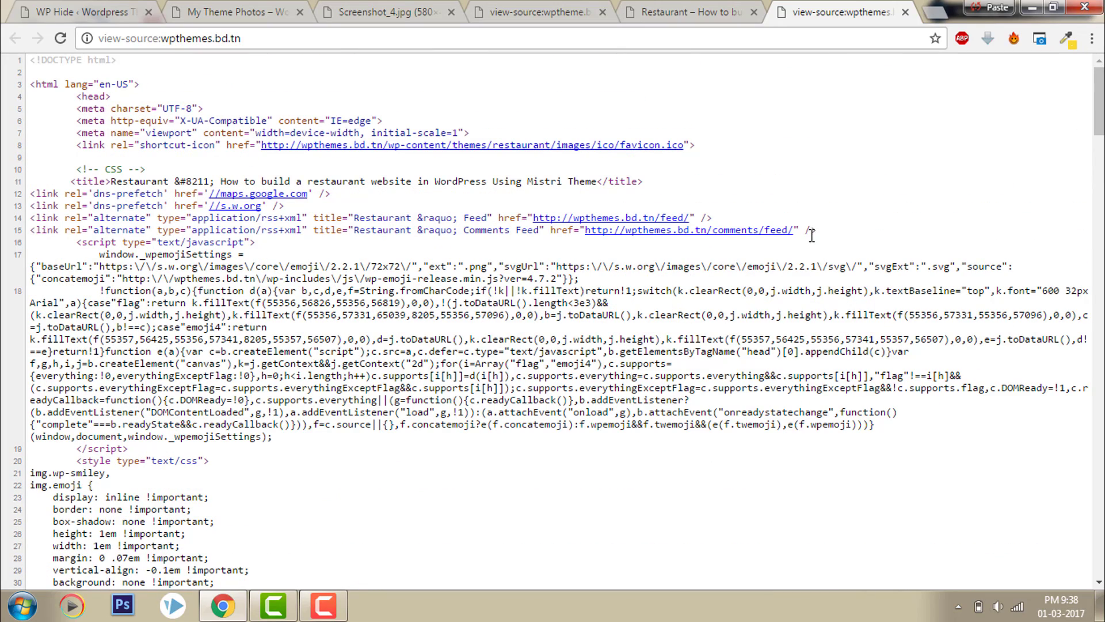
pyautogui.click(562, 9)
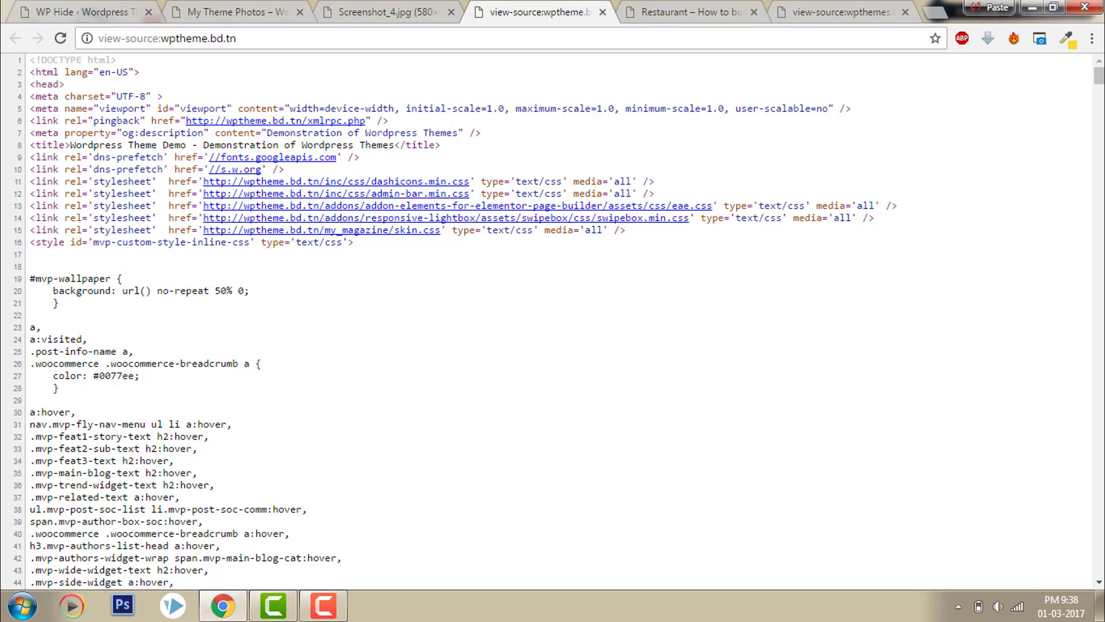
# Go back to the WP Hide browser tab showing the HTML removal options
pyautogui.click(50, 9)
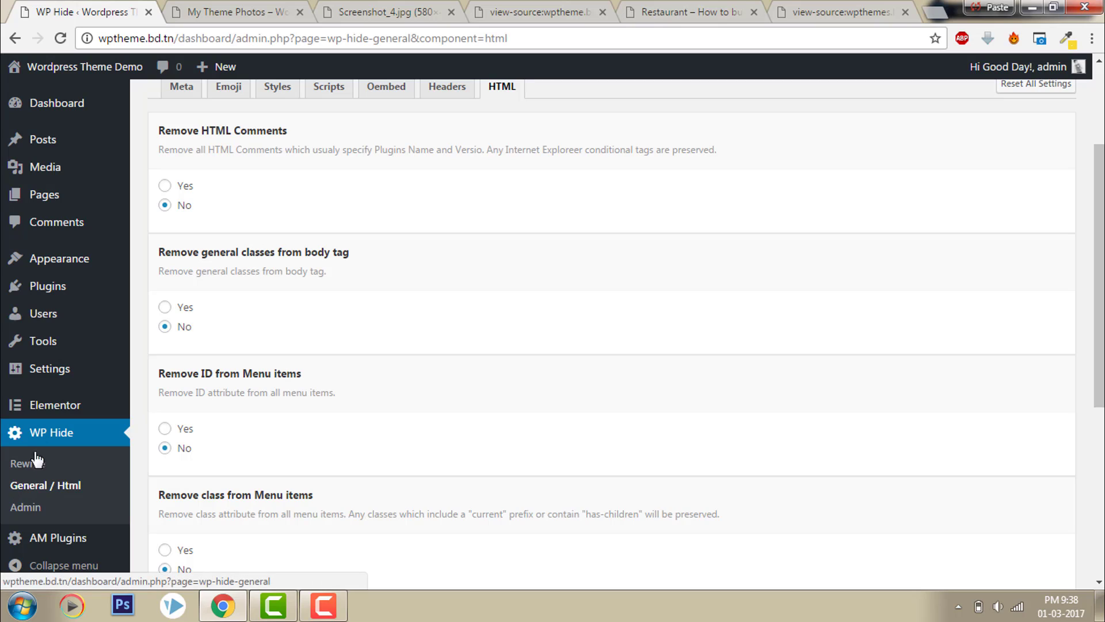